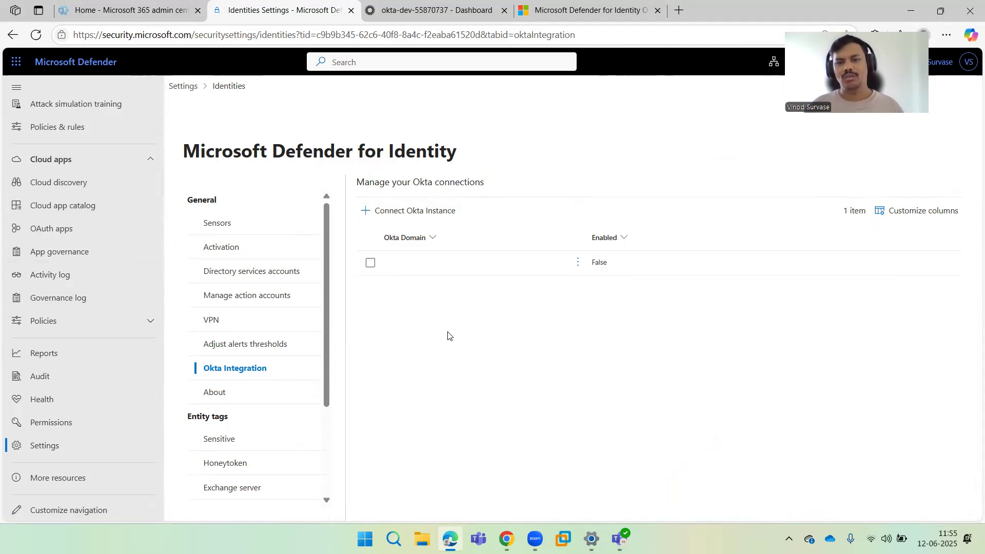
# Step: Scroll up the Okta Integration settings to review the single connection listed as Enabled False
pyautogui.scroll(3, 46, 339)
pyautogui.scroll(10, 51, 324)
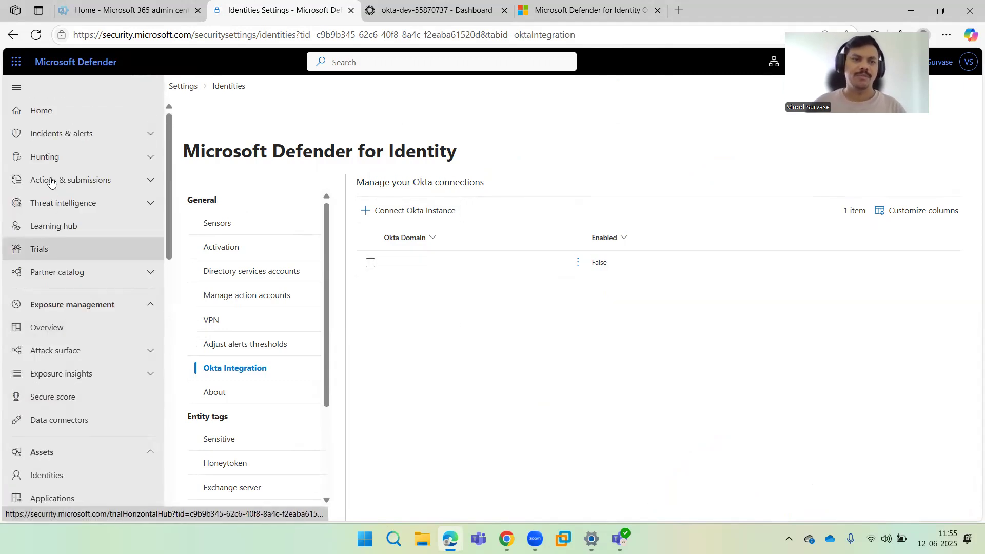
pyautogui.click(55, 119)
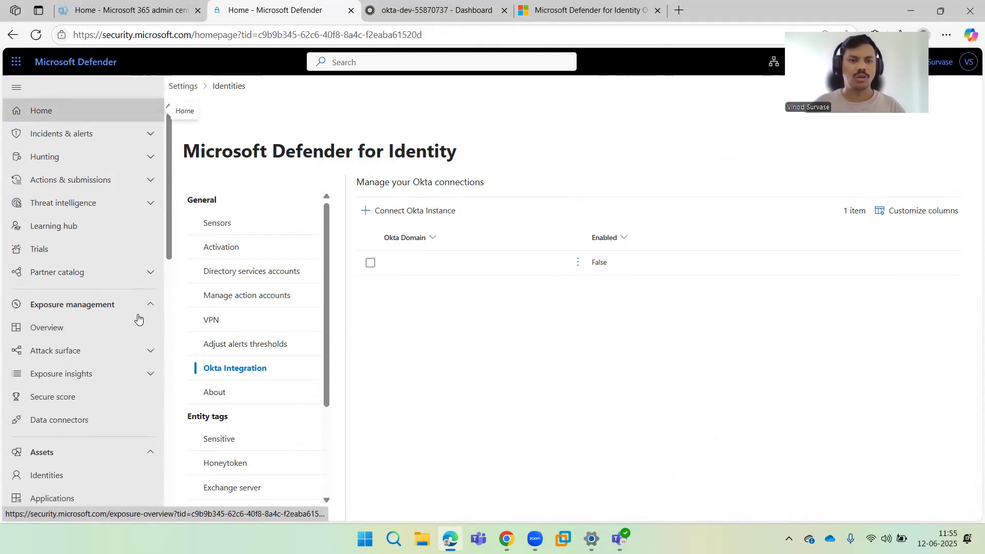
pyautogui.scroll(-15, 97, 311)
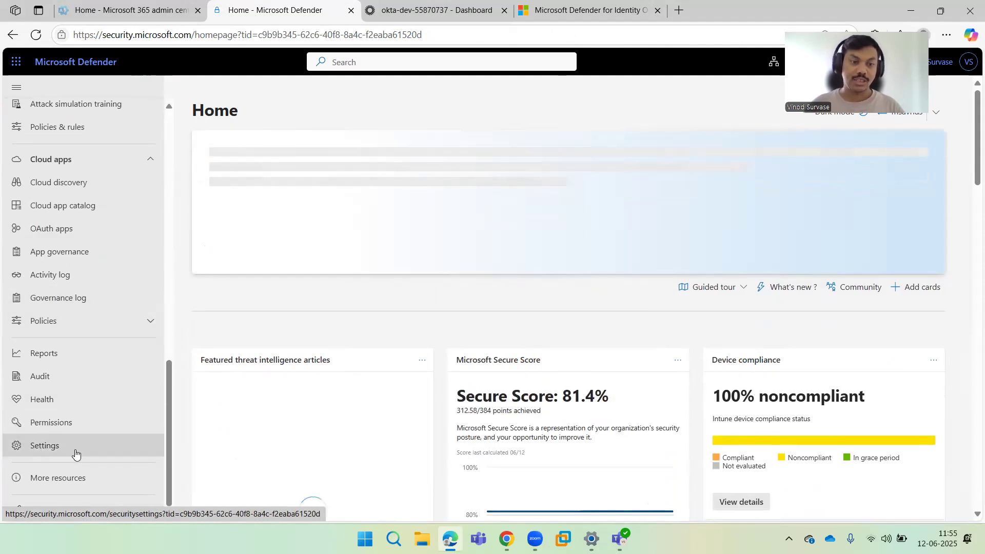
pyautogui.click(75, 454)
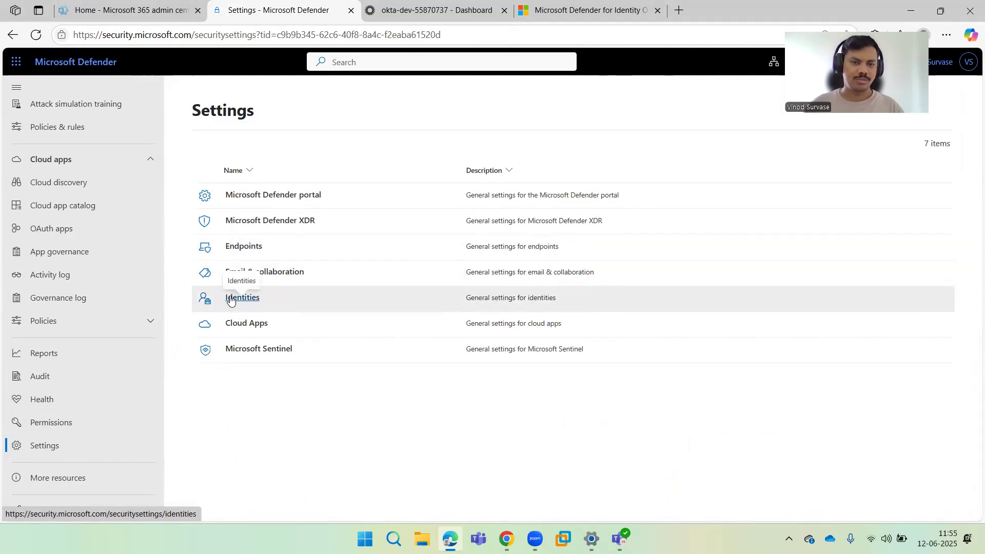
pyautogui.click(231, 301)
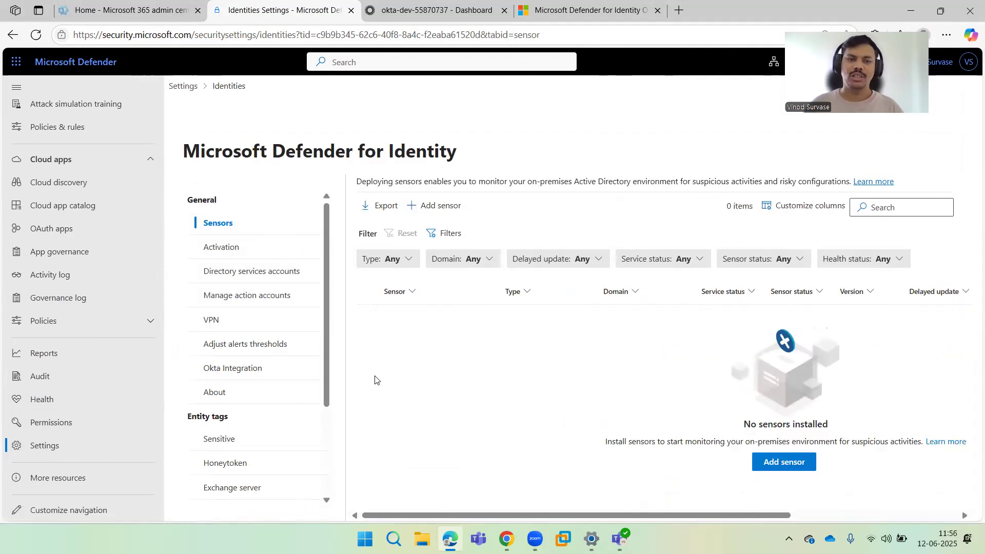
pyautogui.click(229, 374)
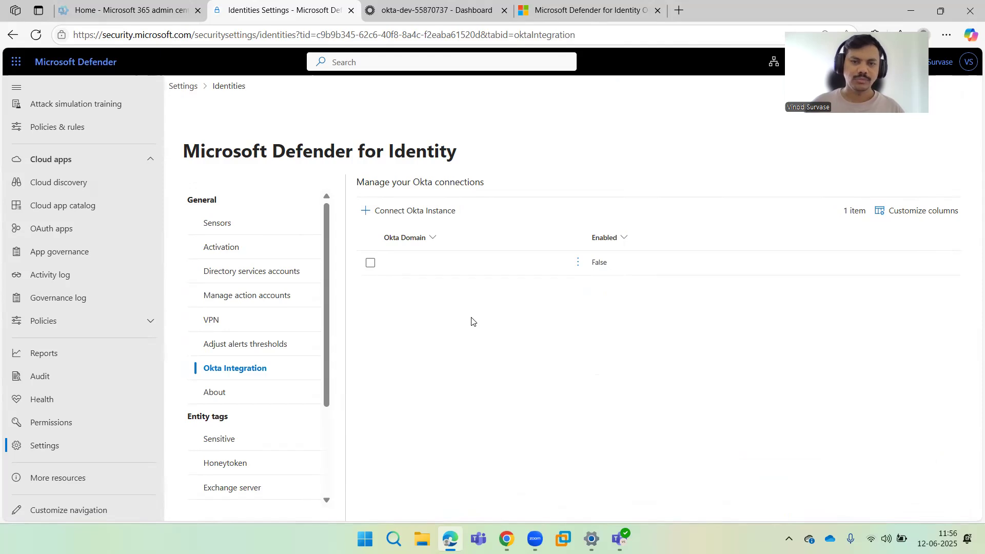
# Step: Start a new Okta connection with Enabled on and empty domain and API token, reading its description
pyautogui.click(427, 216)
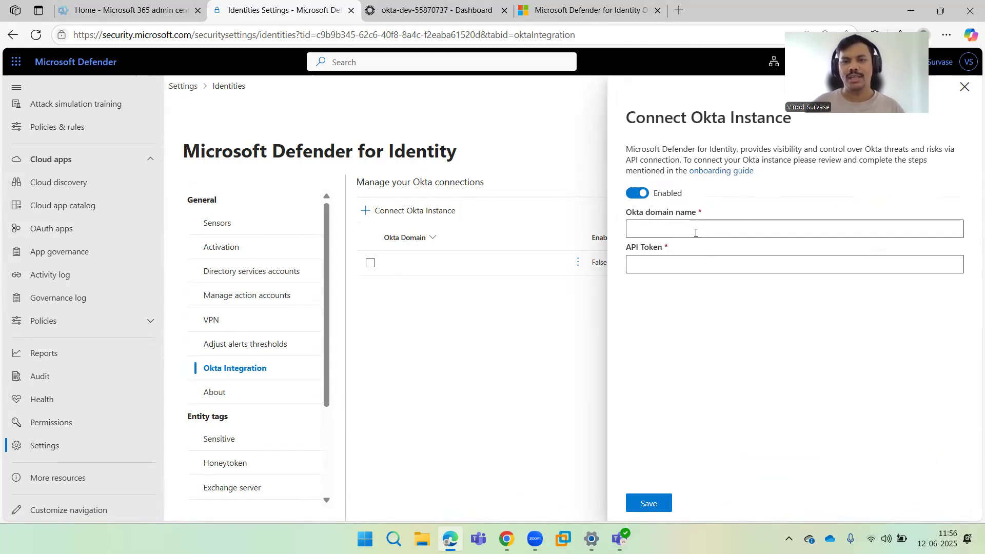
pyautogui.click(667, 263)
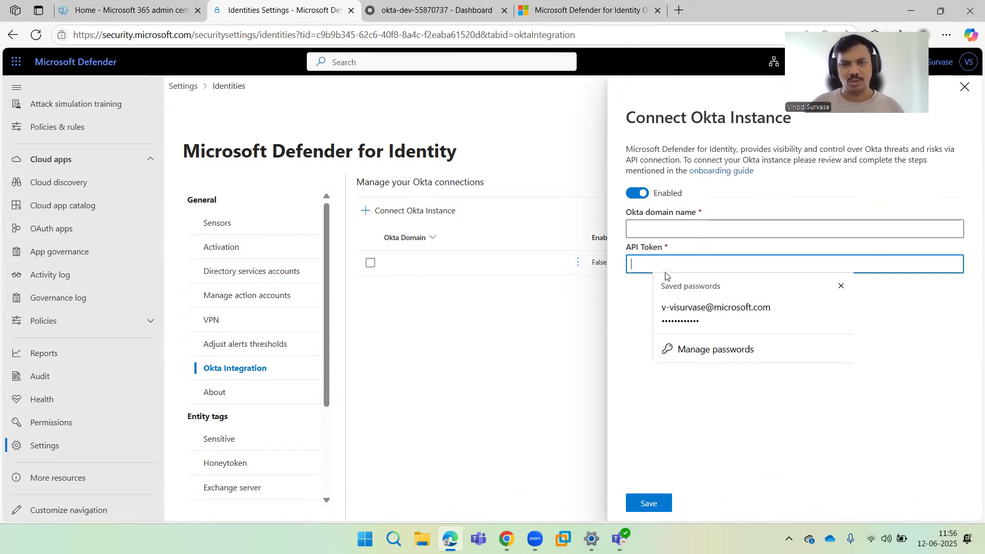
pyautogui.click(841, 286)
pyautogui.click(781, 343)
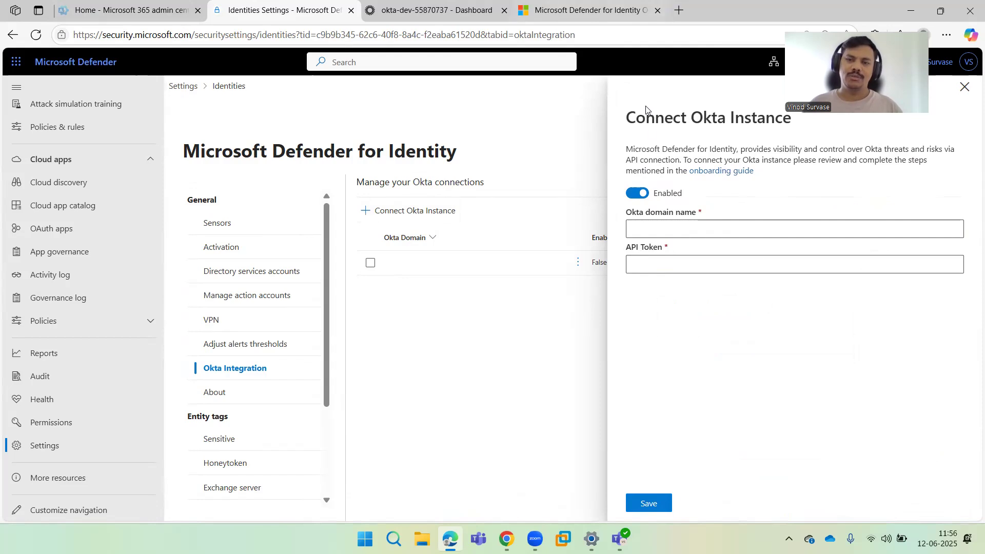
pyautogui.moveTo(626, 149); pyautogui.dragTo(833, 169)
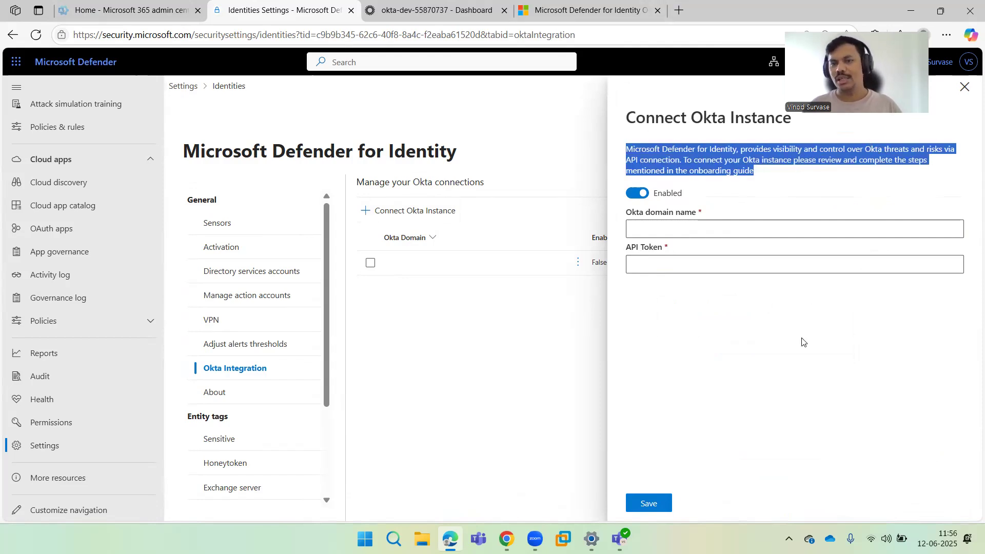
pyautogui.click(773, 324)
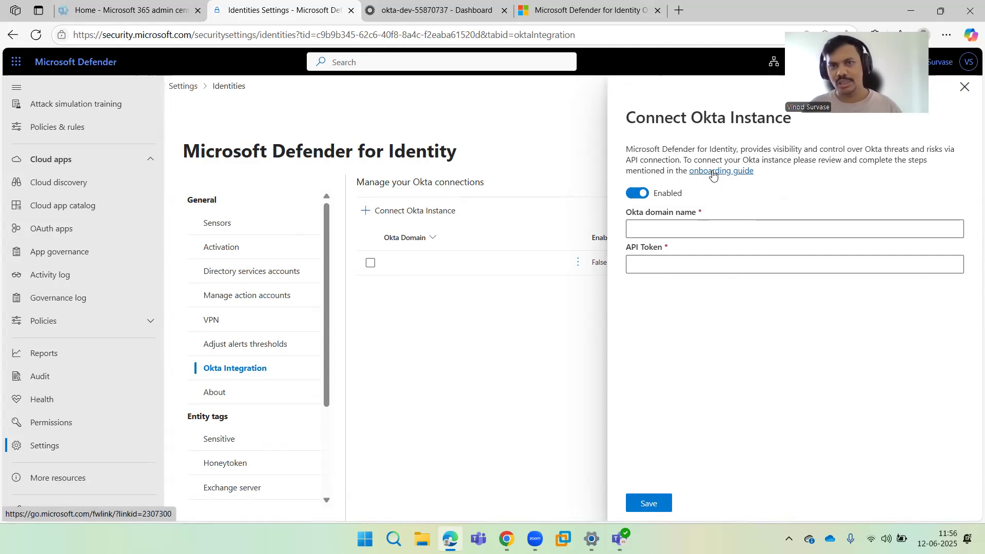
# Step: Consult the Okta onboarding guide, then move to the Okta admin dashboard (2 users, 3 groups, 8 apps)
pyautogui.click(713, 173)
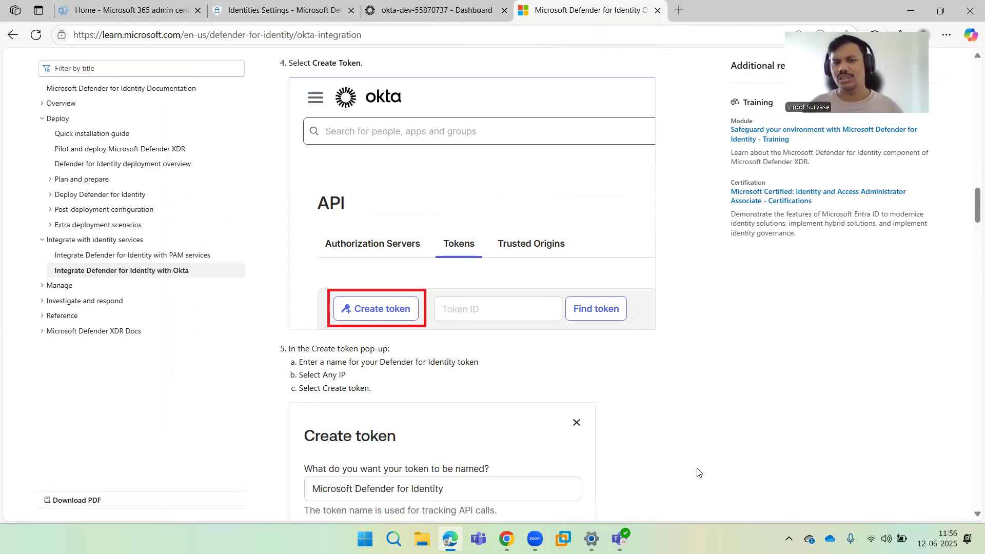
pyautogui.click(300, 9)
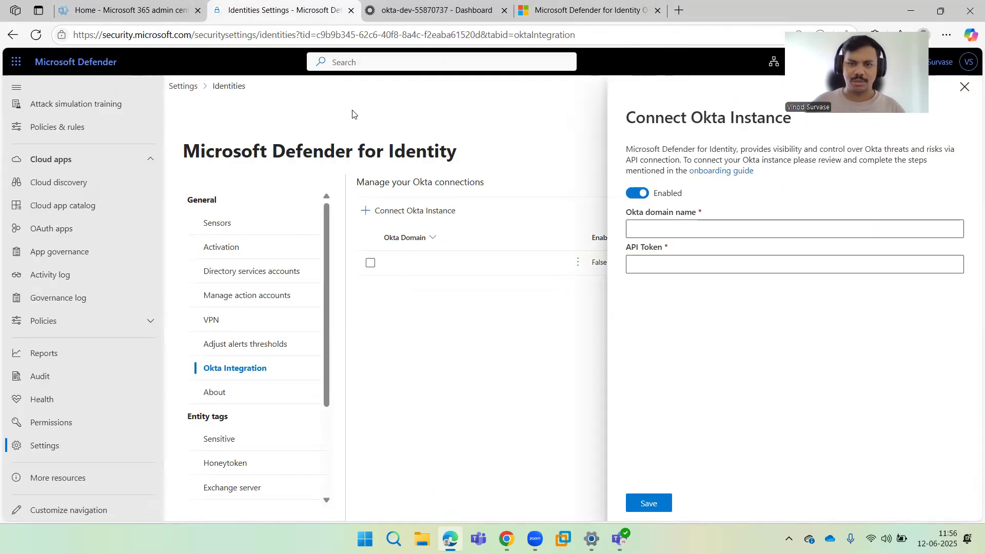
pyautogui.click(416, 12)
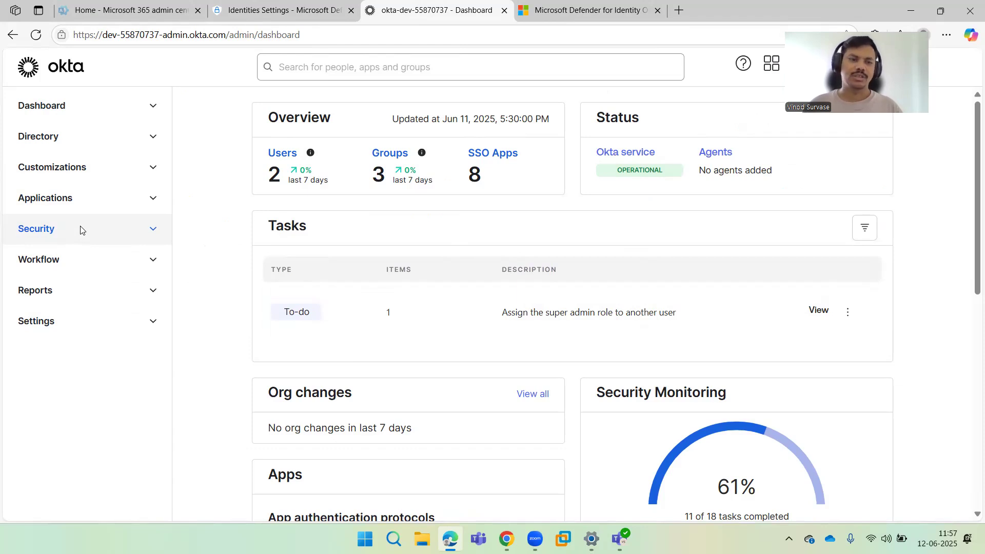
# Step: Go to Security > API > Tokens to list the active Super Admin token CloudAppConnection
pyautogui.click(79, 228)
pyautogui.scroll(-2, 85, 349)
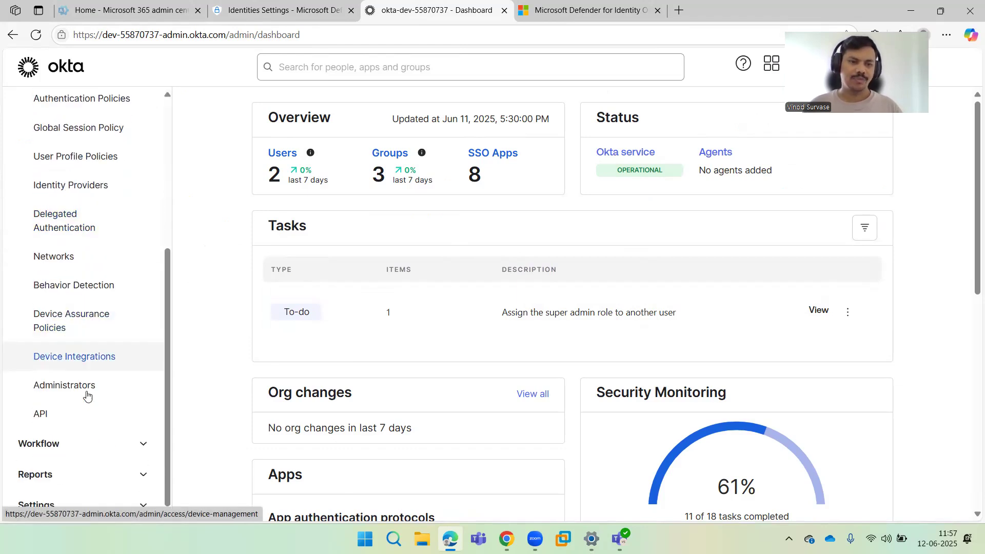
pyautogui.click(61, 420)
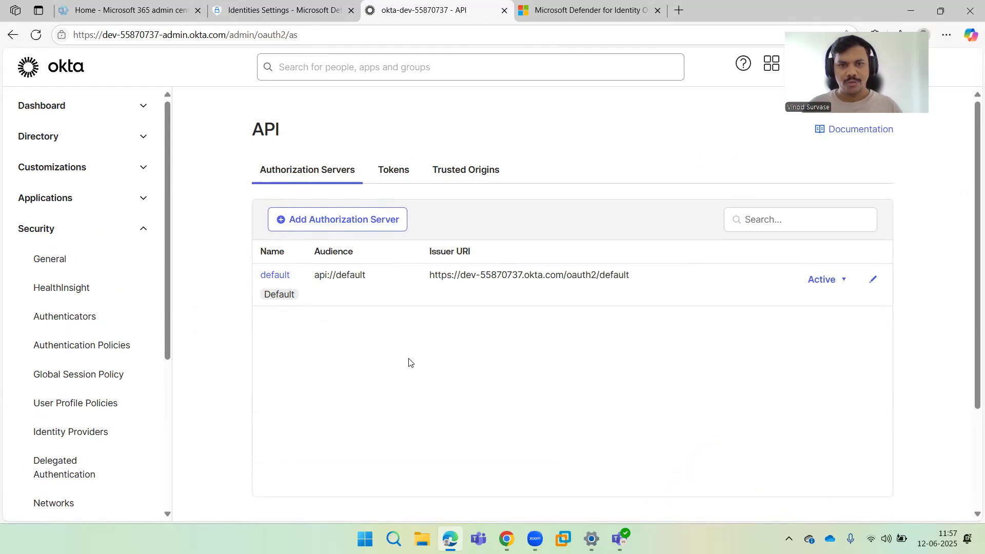
pyautogui.click(389, 173)
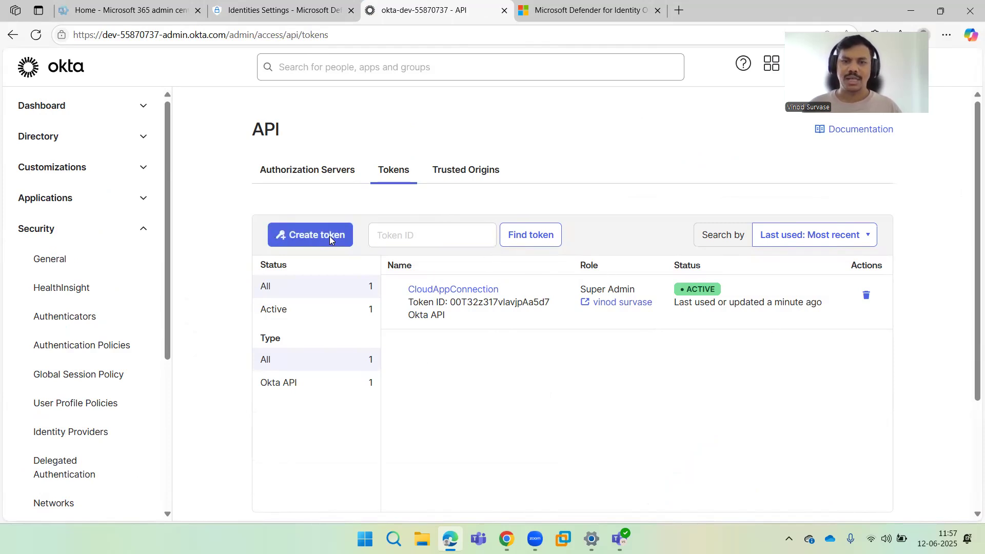
# Step: Create a new API token named 'MS Defender for Identity', with its allowed origin still to choose
pyautogui.click(305, 234)
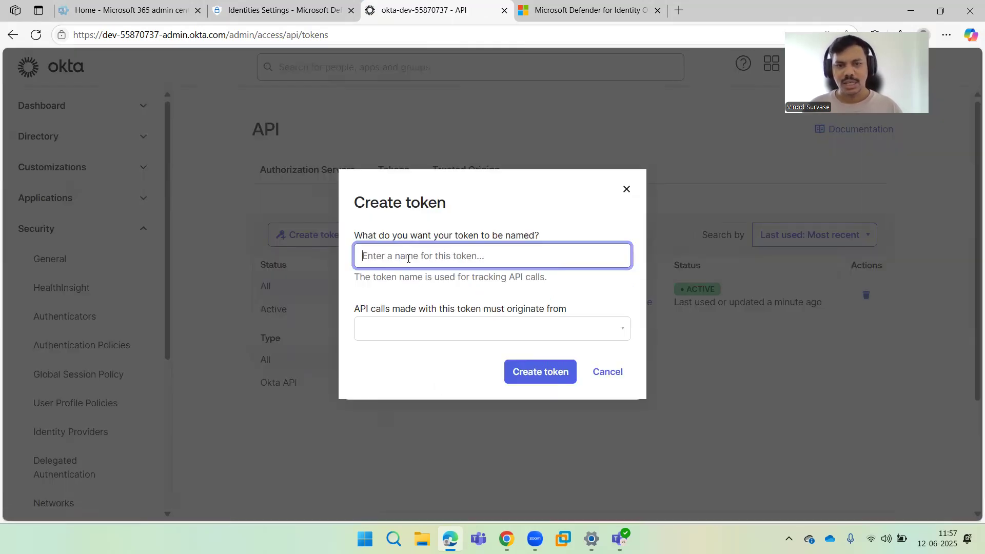
pyautogui.write('MS ')
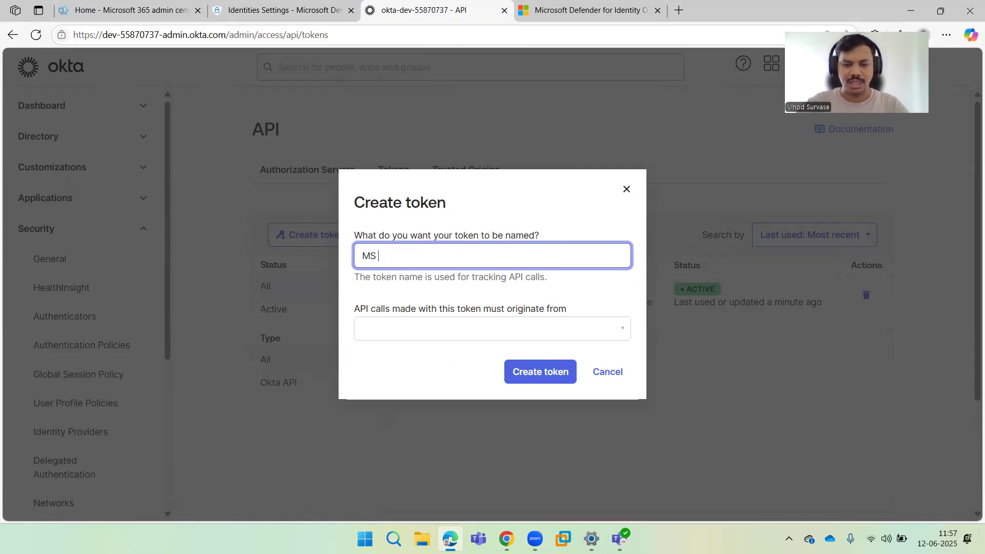
pyautogui.write('Defen')
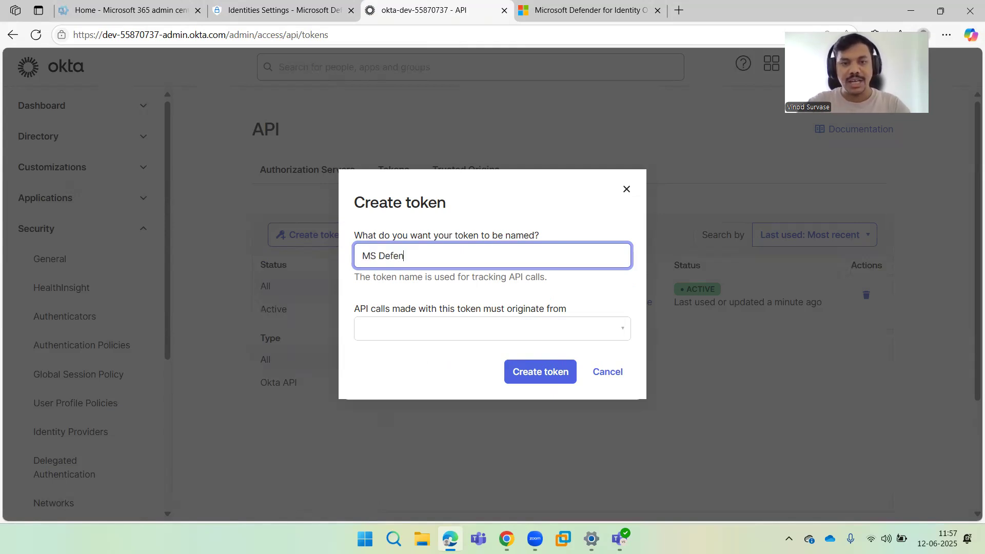
pyautogui.write('der f')
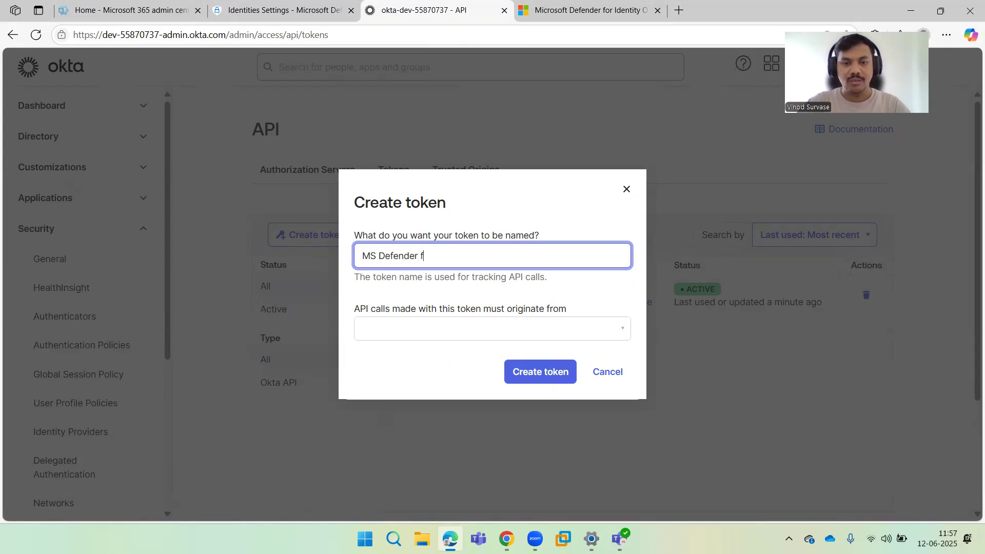
pyautogui.write('or Identity')
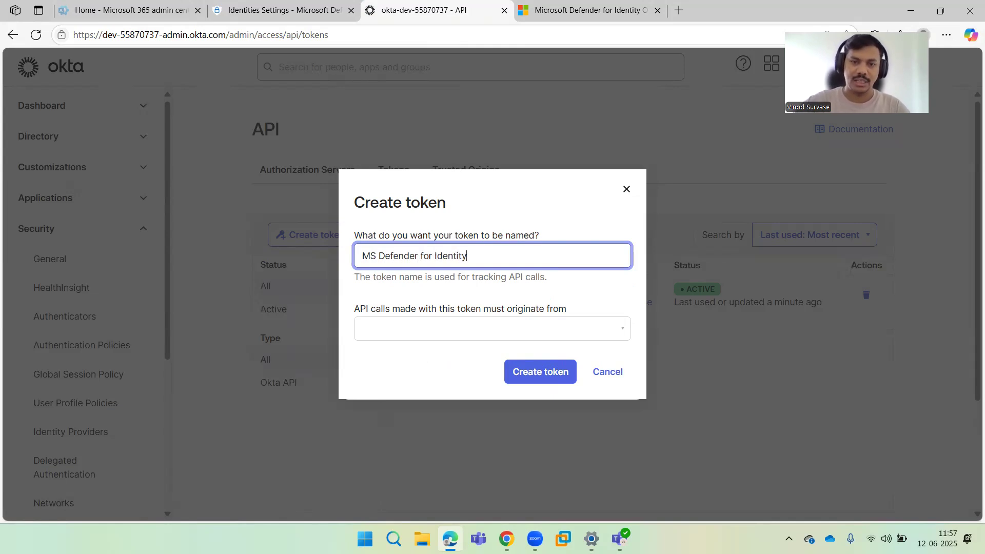
pyautogui.click(452, 300)
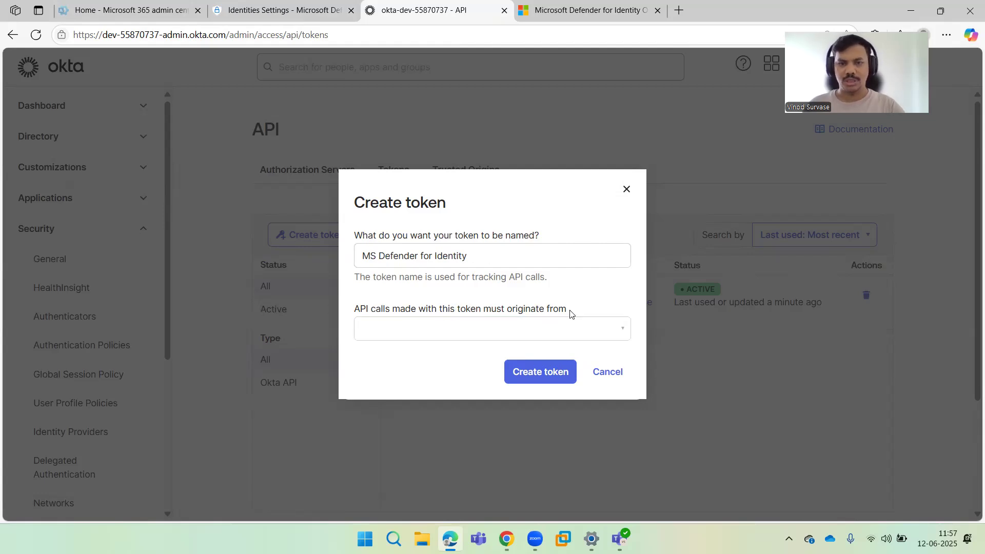
pyautogui.click(552, 329)
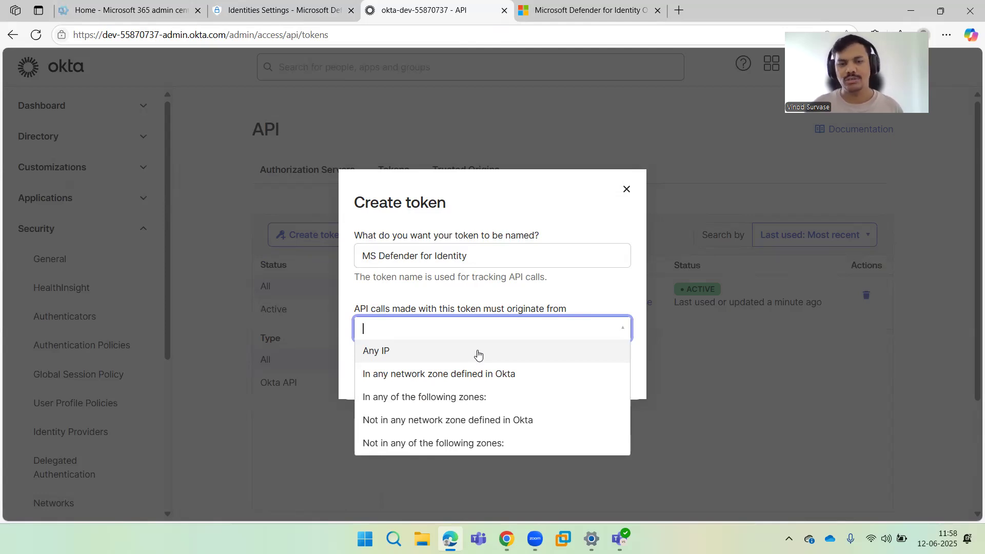
# Step: Allow the MS Defender for Identity token's API calls from Any IP
pyautogui.click(478, 353)
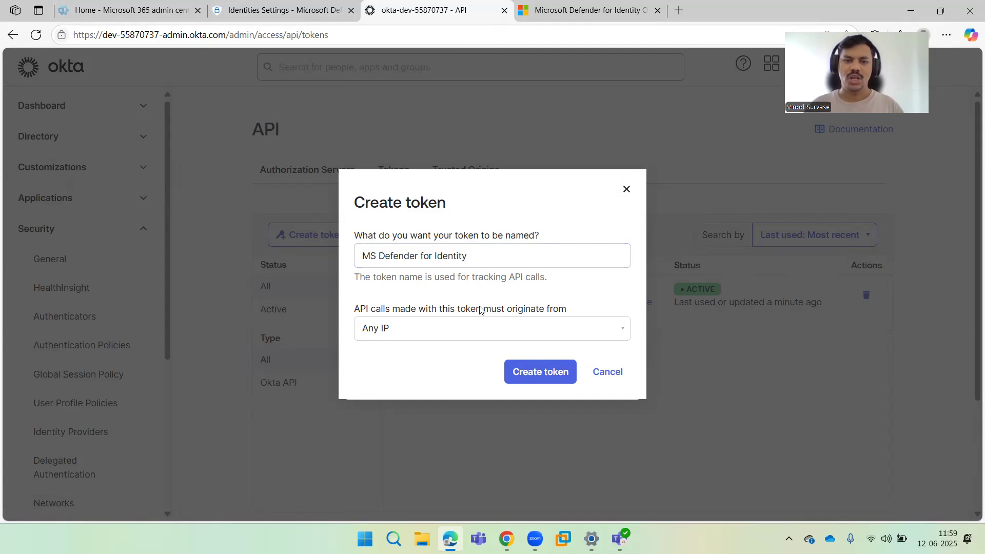
pyautogui.moveTo(488, 255); pyautogui.dragTo(360, 250)
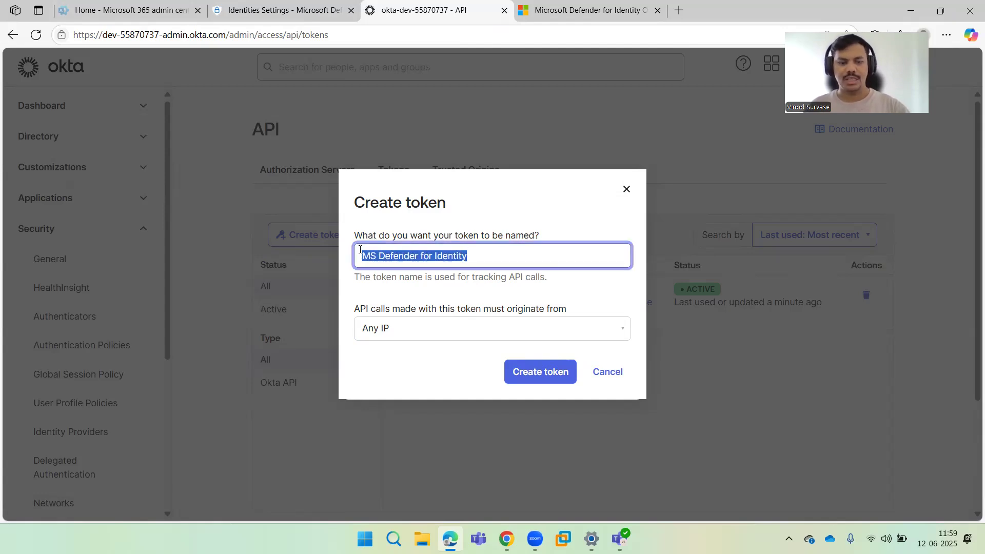
pyautogui.click(389, 355)
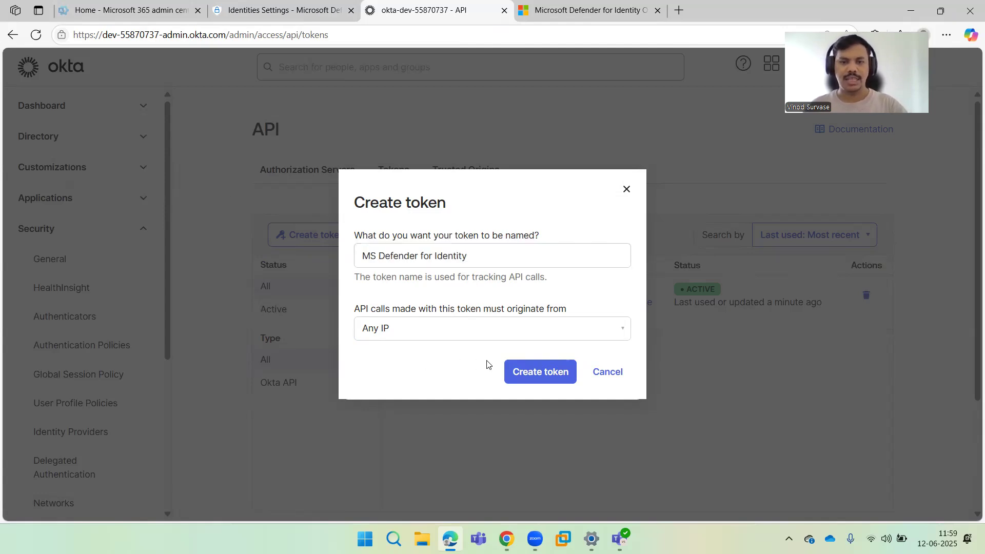
# Step: Create the token, re-authenticating with the Okta Verify code and the saved account password
pyautogui.click(520, 372)
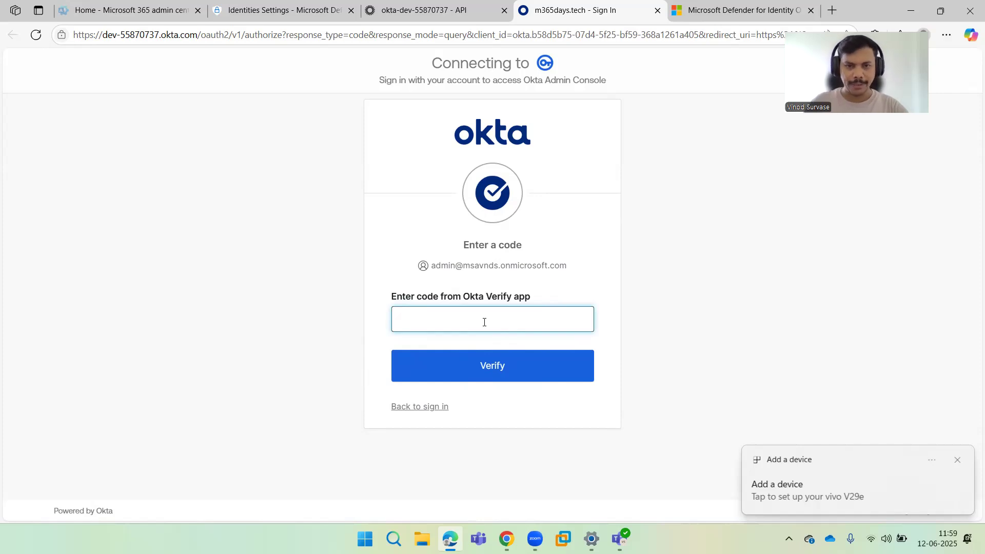
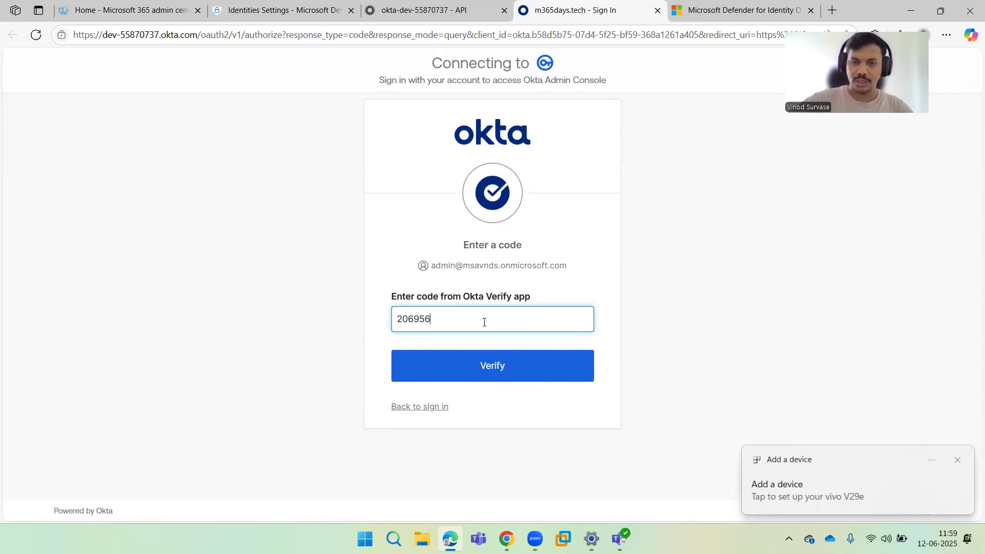
pyautogui.click(541, 371)
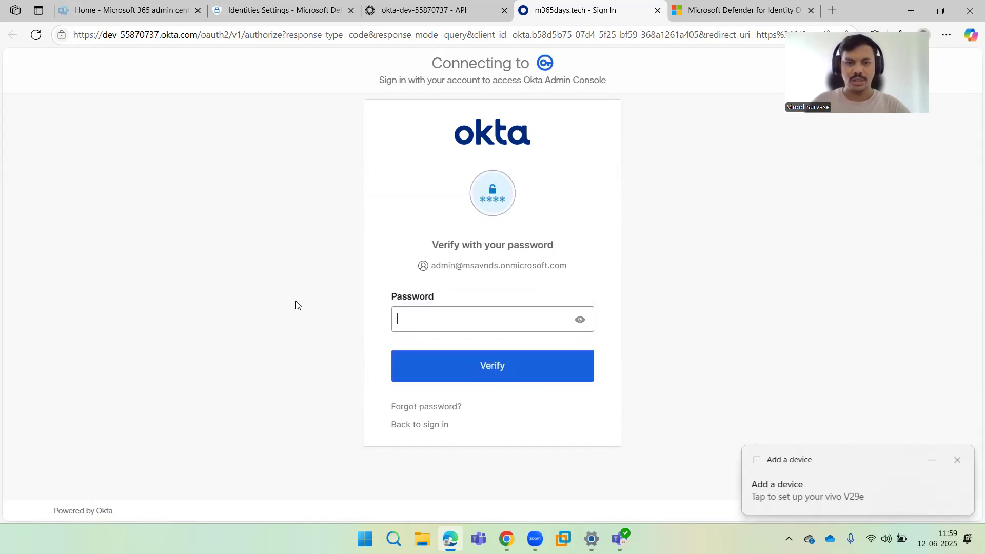
pyautogui.click(434, 316)
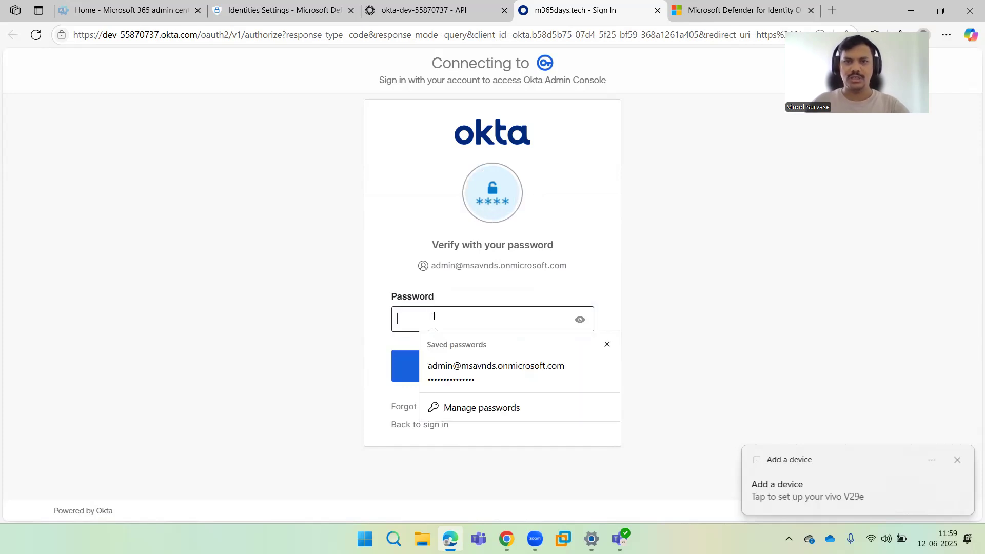
pyautogui.click(470, 372)
pyautogui.click(564, 373)
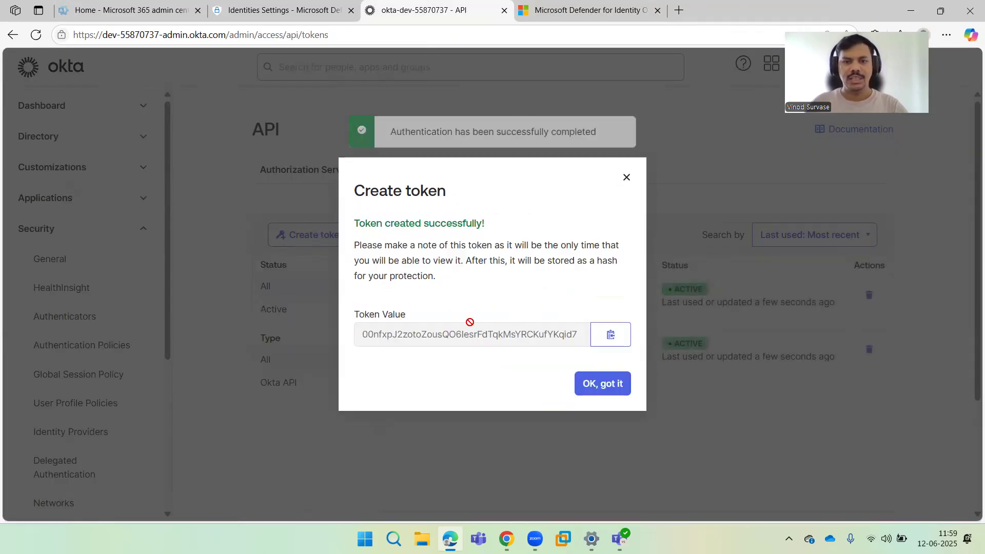
# Step: Copy the new token value and paste it into a new Notepad tab
pyautogui.click(611, 335)
pyautogui.click(611, 334)
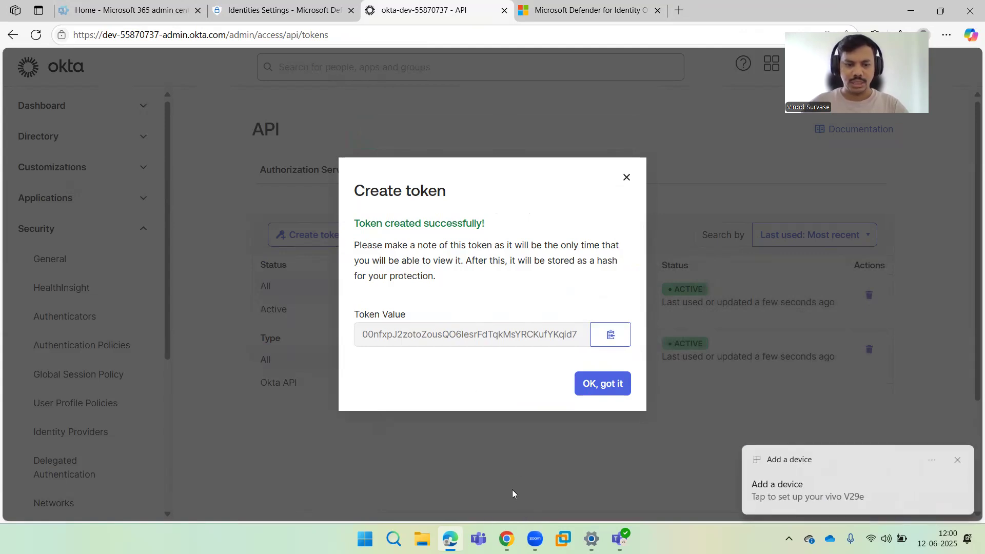
pyautogui.press('super')
pyautogui.write('notepad')
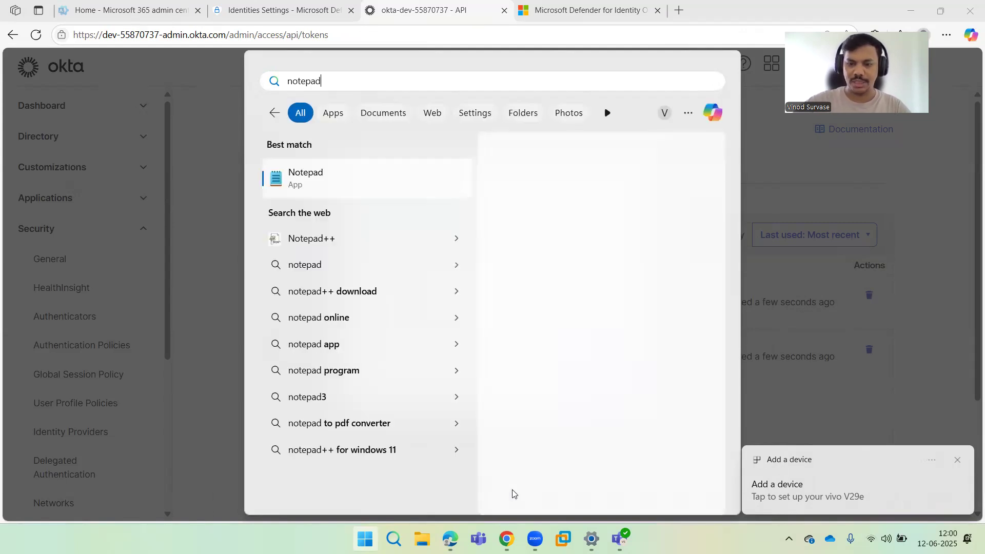
pyautogui.press('Return')
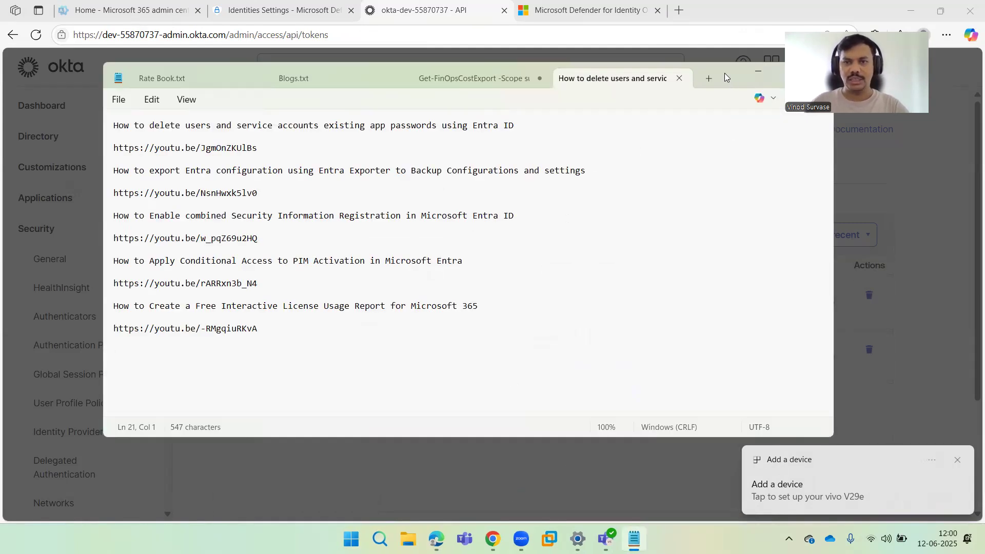
pyautogui.click(713, 77)
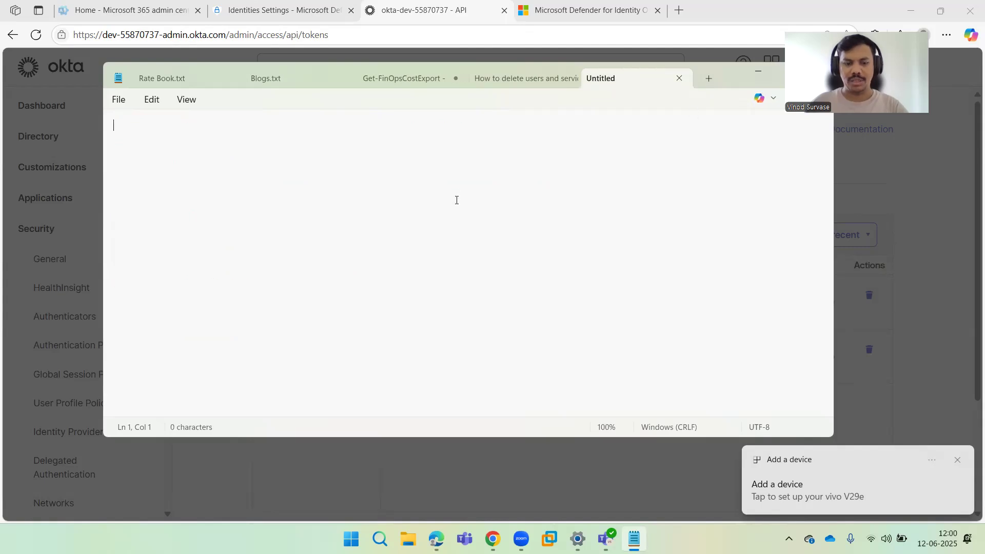
pyautogui.hotkey('ctrl', 'v')
pyautogui.press('Return')
pyautogui.press('Return')
pyautogui.press('Return')
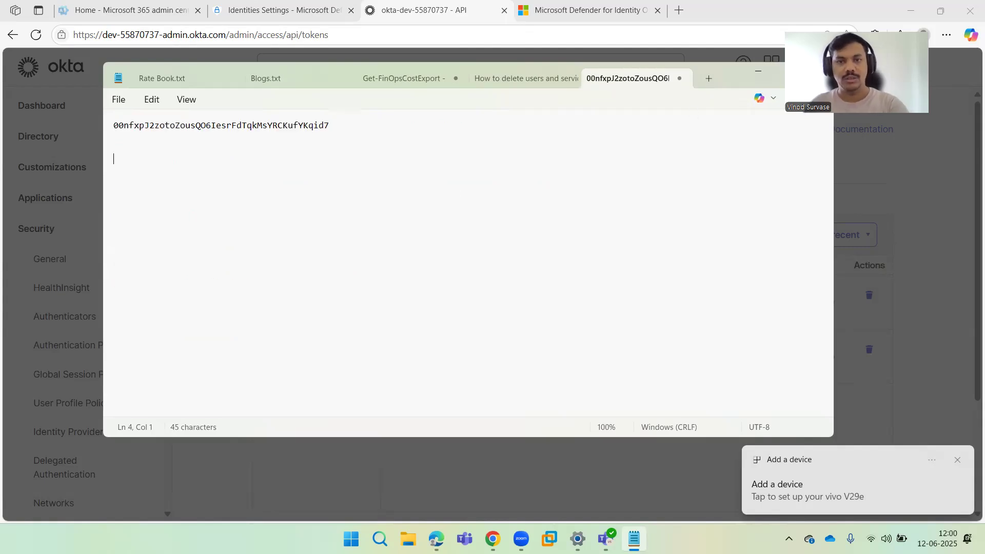
# Step: Dismiss the token-created confirmation and return to the Microsoft Learn Okta integration guide
pyautogui.click(758, 70)
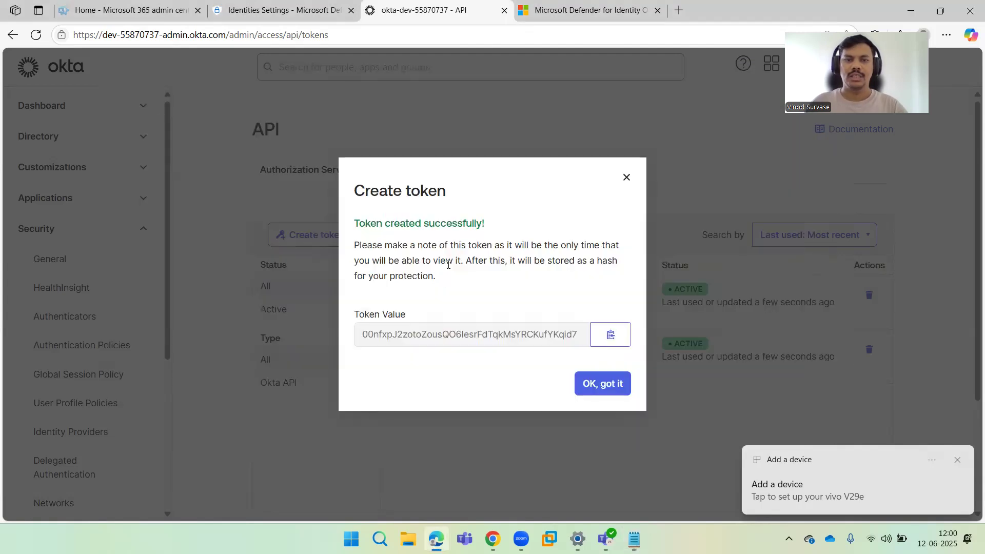
pyautogui.click(596, 385)
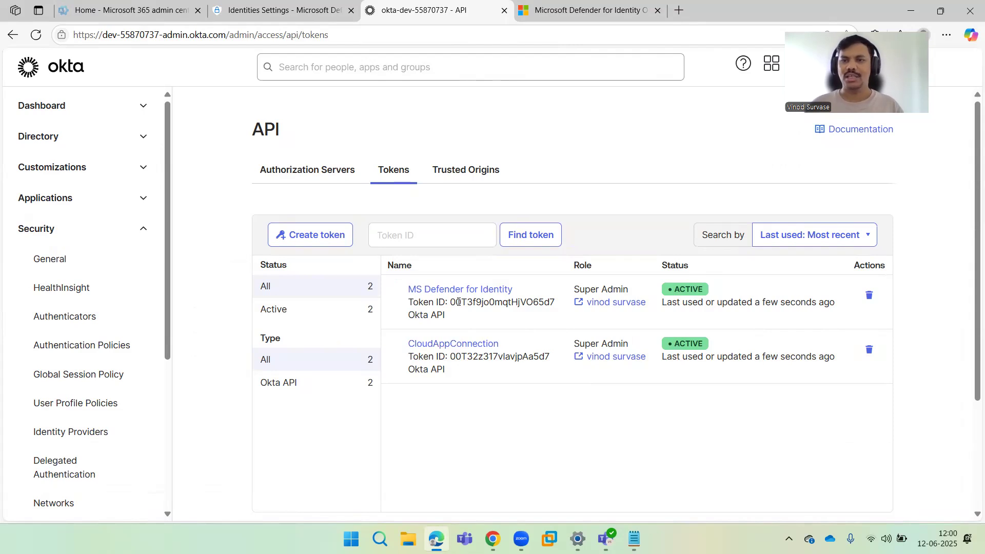
pyautogui.click(575, 10)
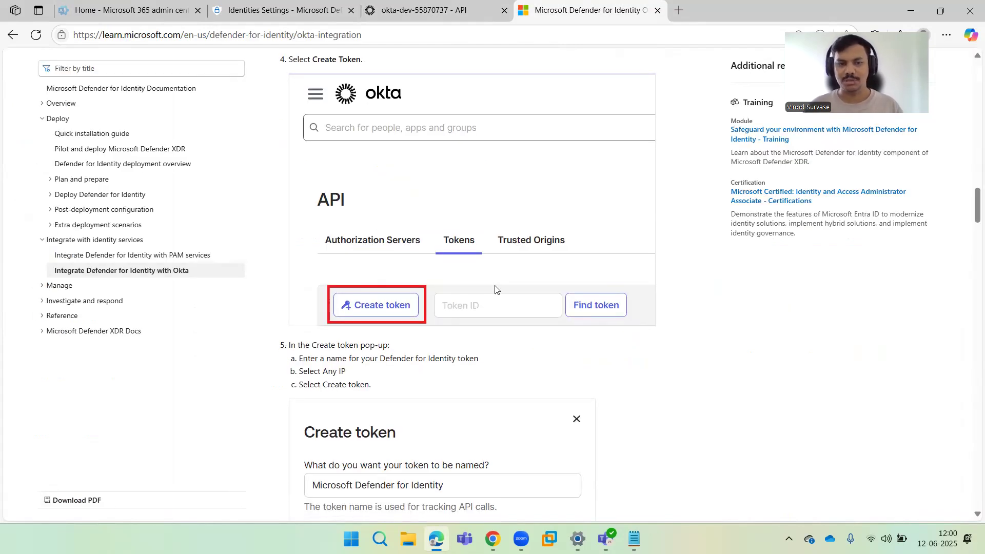
# Step: Scroll the Okta integration article down to the Directory > Profile Editor step
pyautogui.scroll(-3, 495, 290)
pyautogui.scroll(-3, 496, 302)
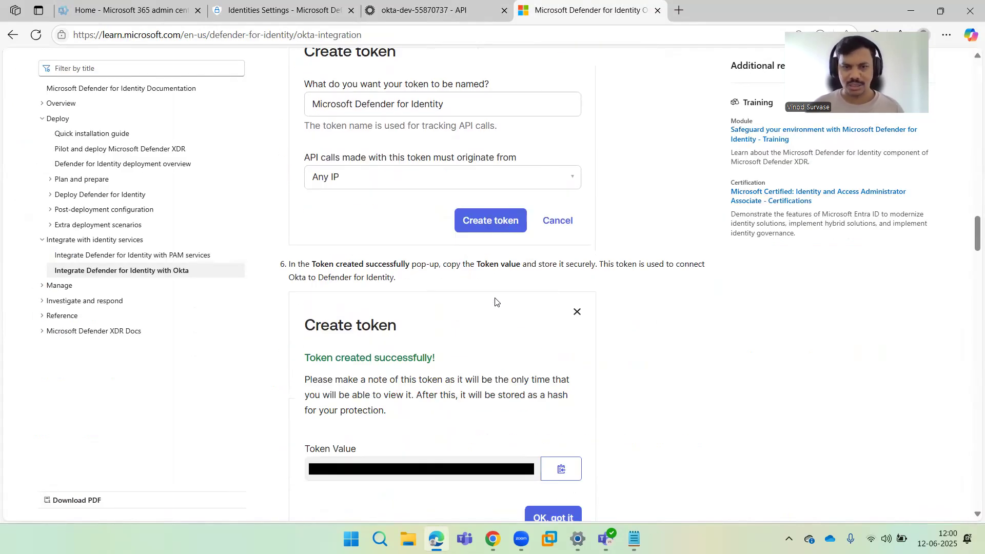
pyautogui.scroll(-5, 495, 303)
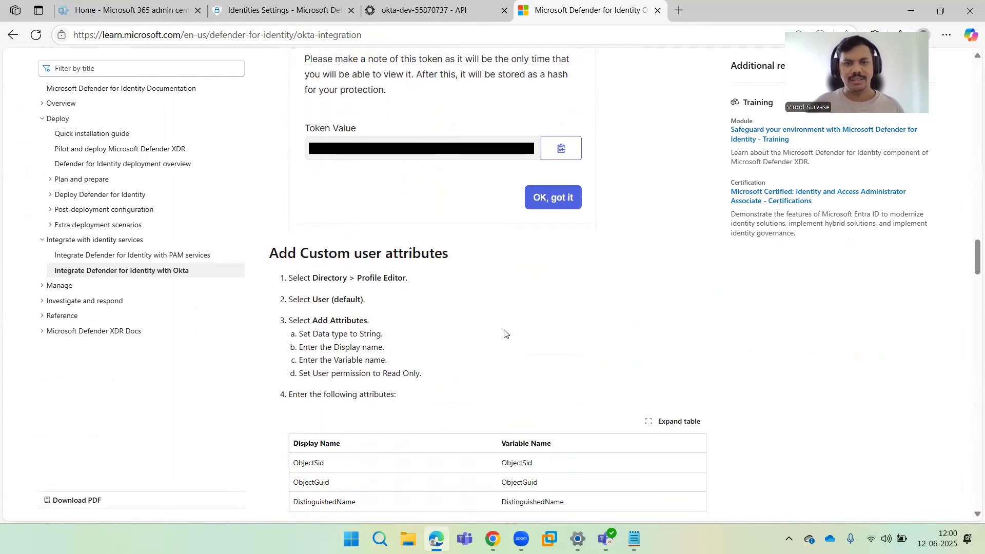
pyautogui.scroll(-1, 497, 334)
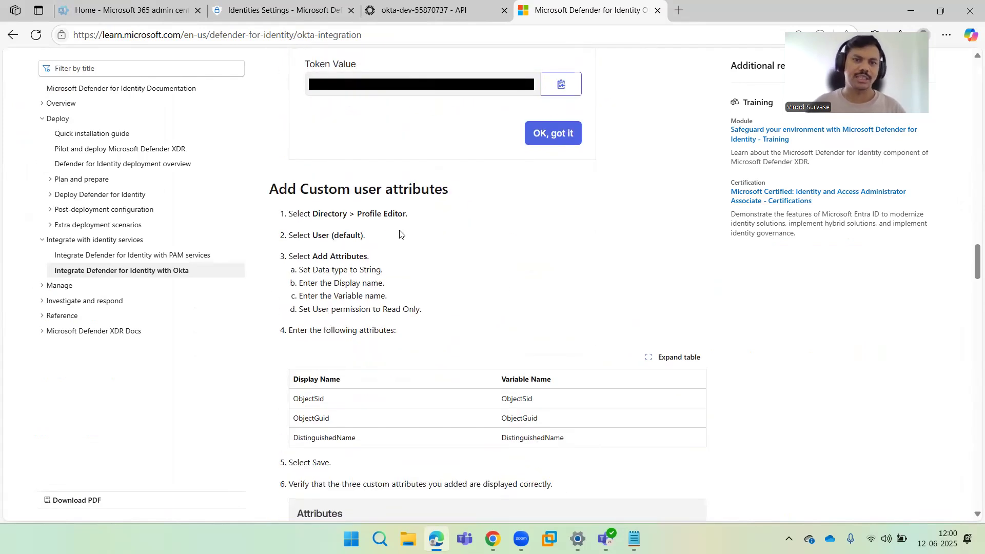
pyautogui.moveTo(312, 212); pyautogui.dragTo(404, 214)
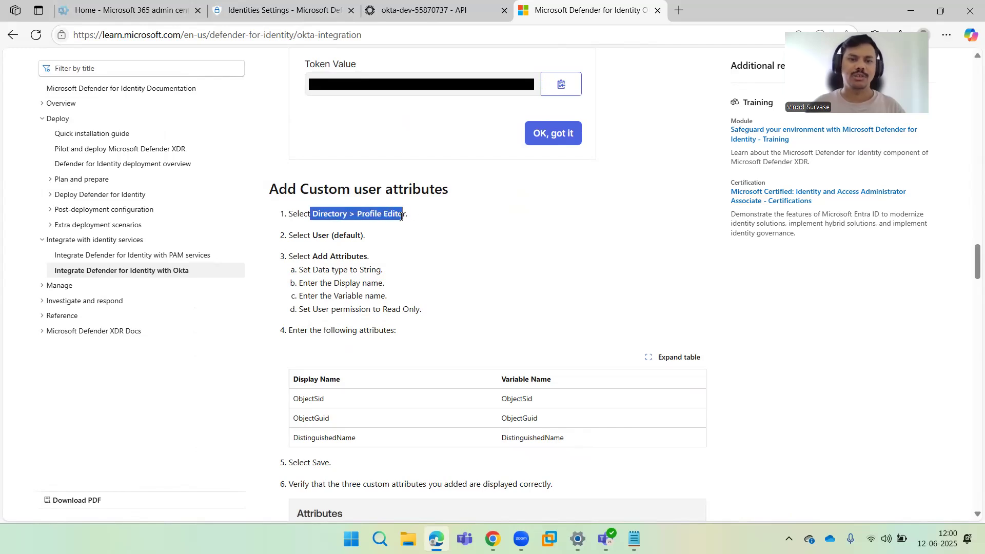
pyautogui.click(418, 257)
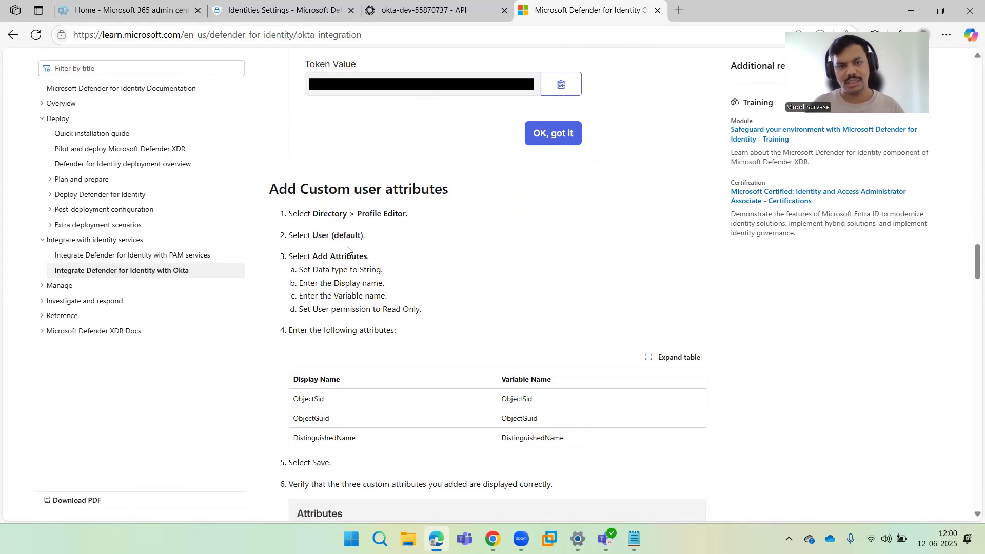
# Step: Read 'Create a custom Okta role', noting the role name Microsoft Defender for Identity
pyautogui.scroll(-6, 347, 250)
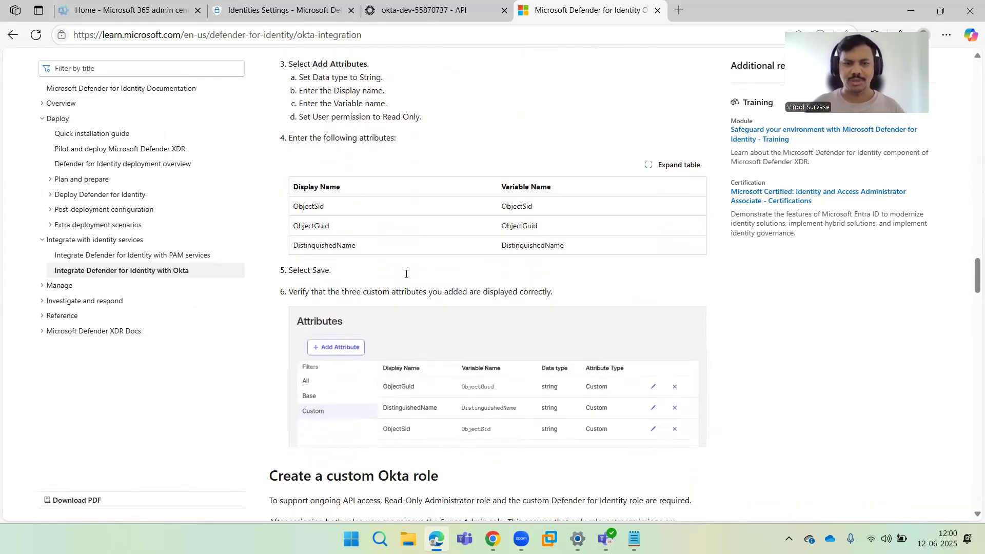
pyautogui.scroll(-4, 461, 289)
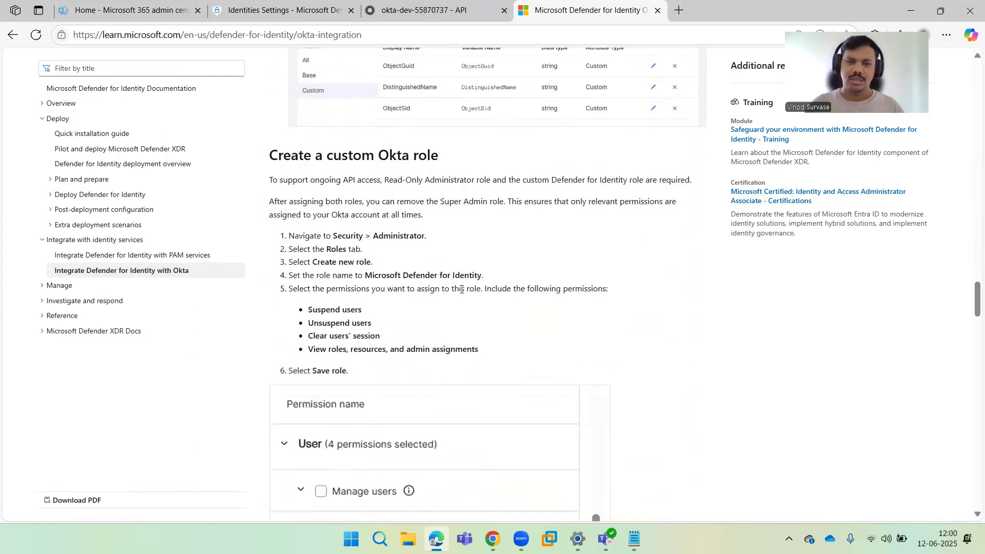
pyautogui.scroll(-1, 461, 289)
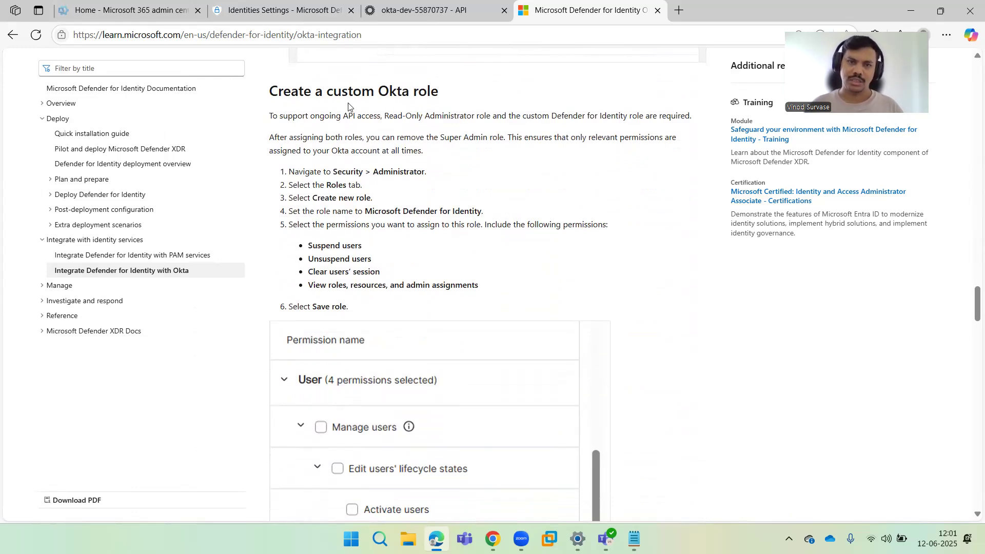
pyautogui.moveTo(270, 91); pyautogui.dragTo(390, 117)
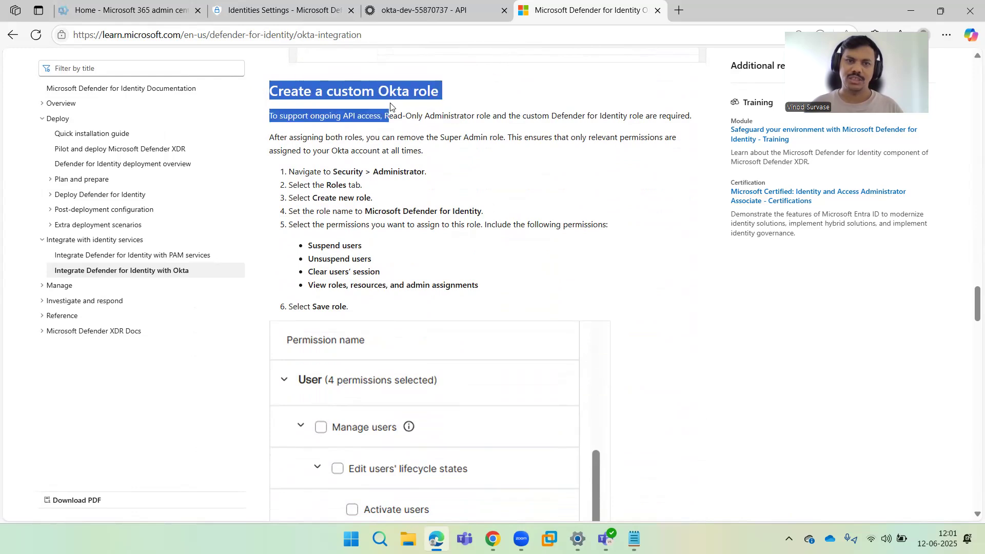
pyautogui.click(435, 194)
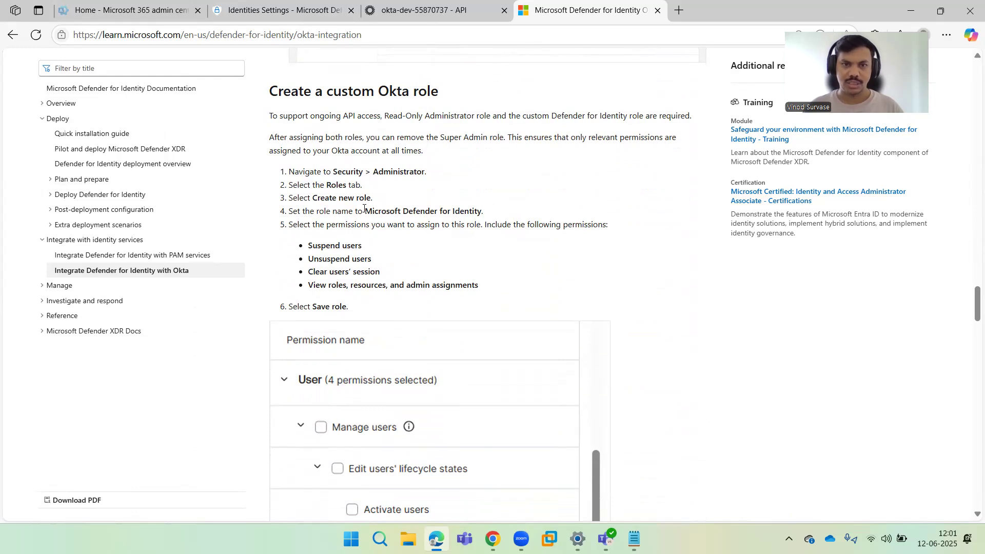
pyautogui.moveTo(360, 214); pyautogui.dragTo(479, 213)
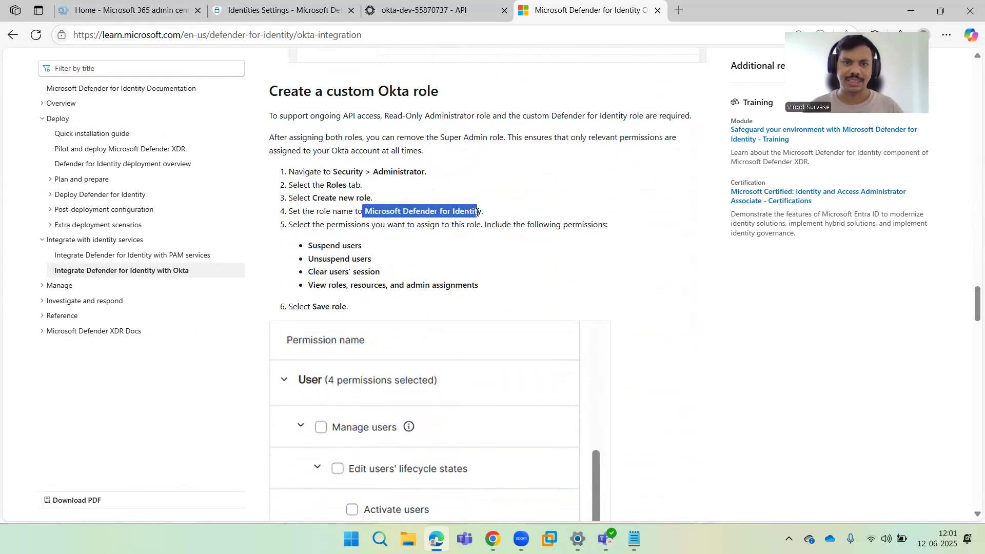
pyautogui.click(434, 271)
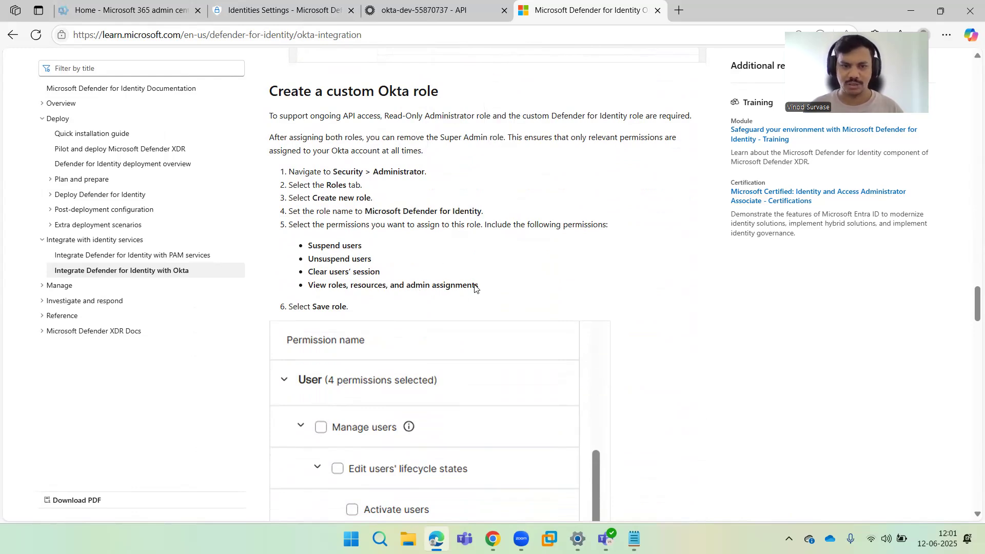
# Step: Review the role's four required permissions and the sentence about required roles
pyautogui.scroll(-7, 516, 315)
pyautogui.scroll(-5, 517, 320)
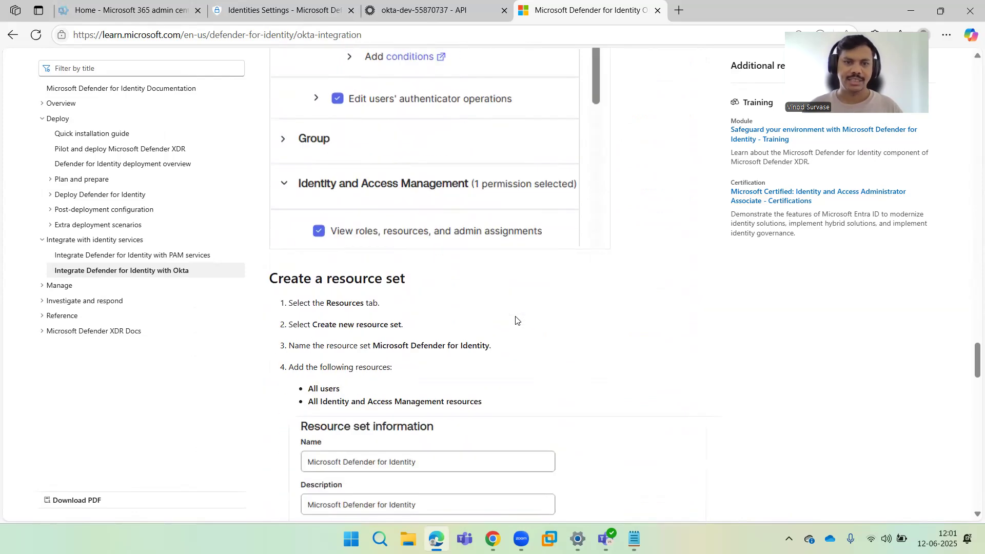
pyautogui.scroll(-2, 516, 320)
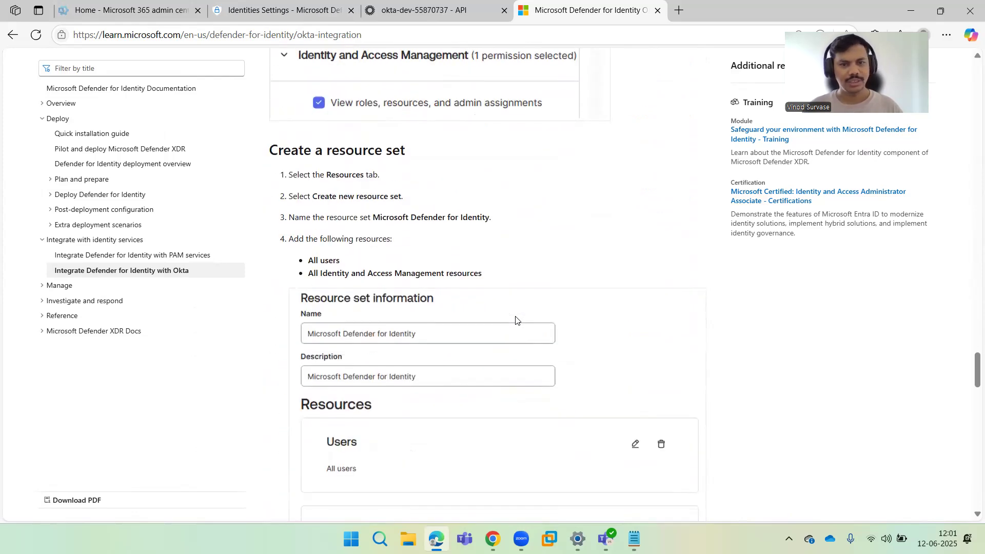
pyautogui.scroll(-4, 516, 320)
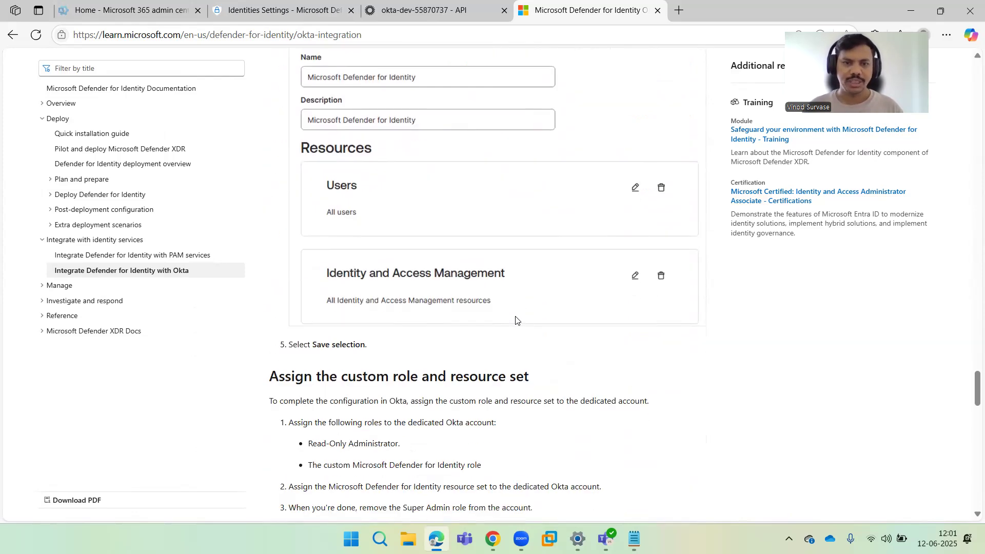
pyautogui.scroll(-4, 516, 321)
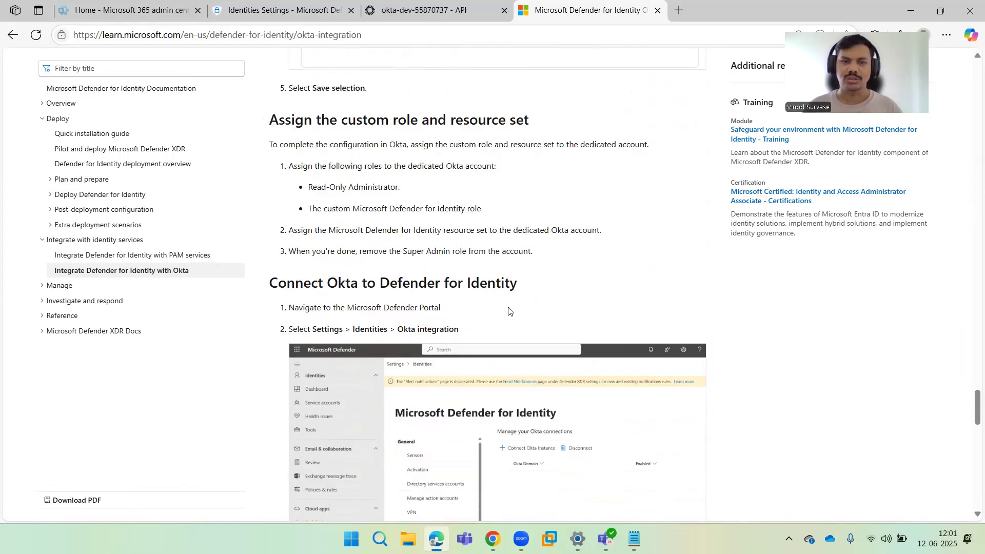
pyautogui.scroll(2, 509, 311)
pyautogui.scroll(6, 493, 291)
pyautogui.scroll(10, 492, 290)
pyautogui.scroll(3, 493, 291)
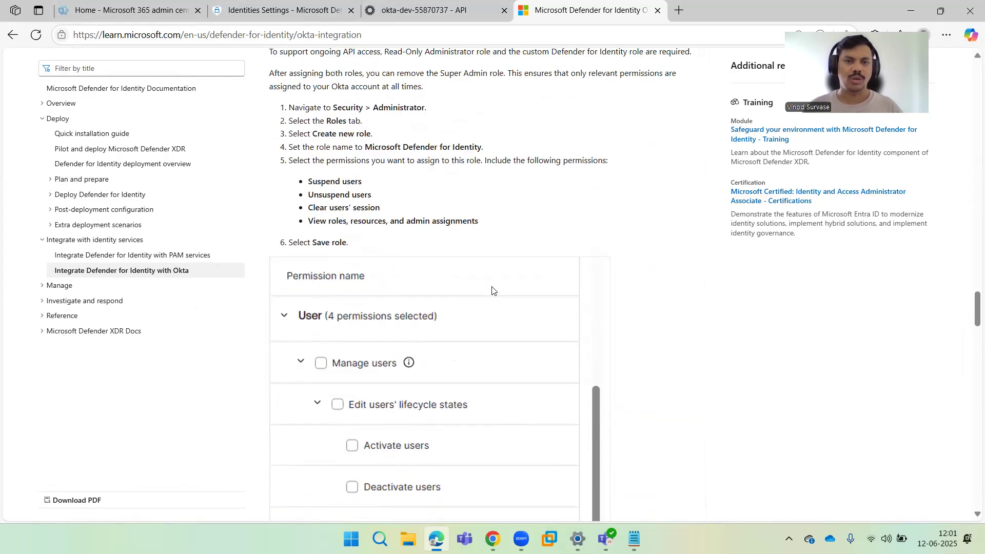
pyautogui.click(414, 13)
pyautogui.click(576, 6)
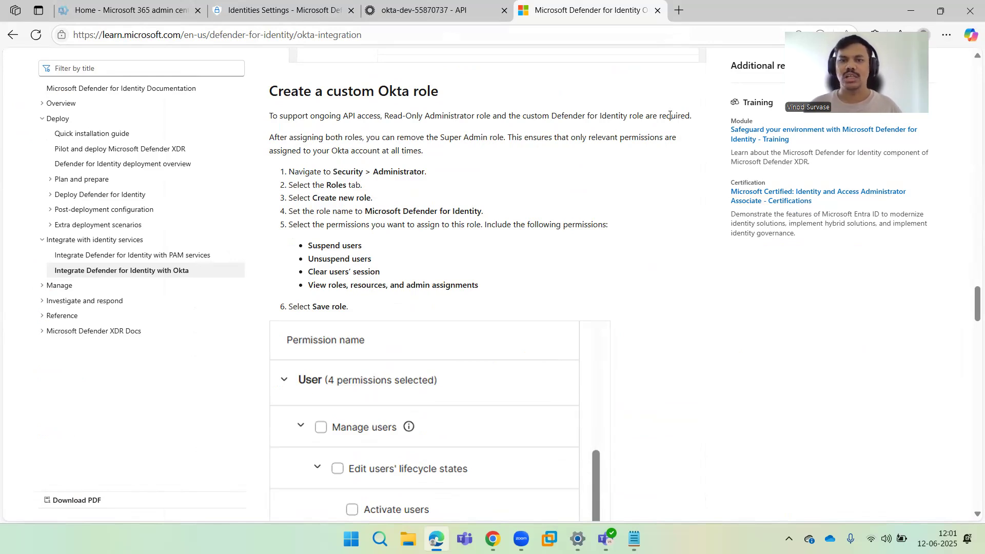
pyautogui.moveTo(689, 110); pyautogui.dragTo(314, 115)
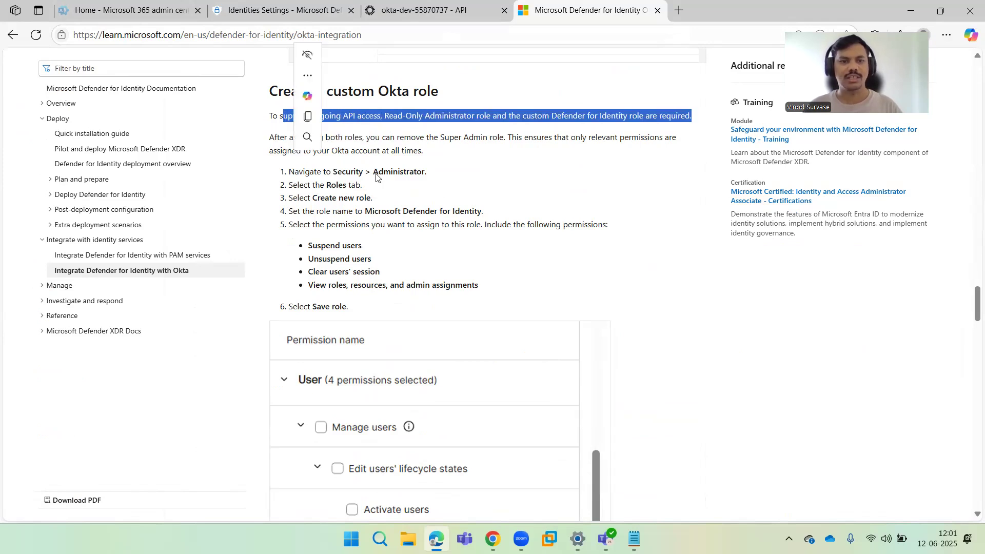
pyautogui.click(320, 133)
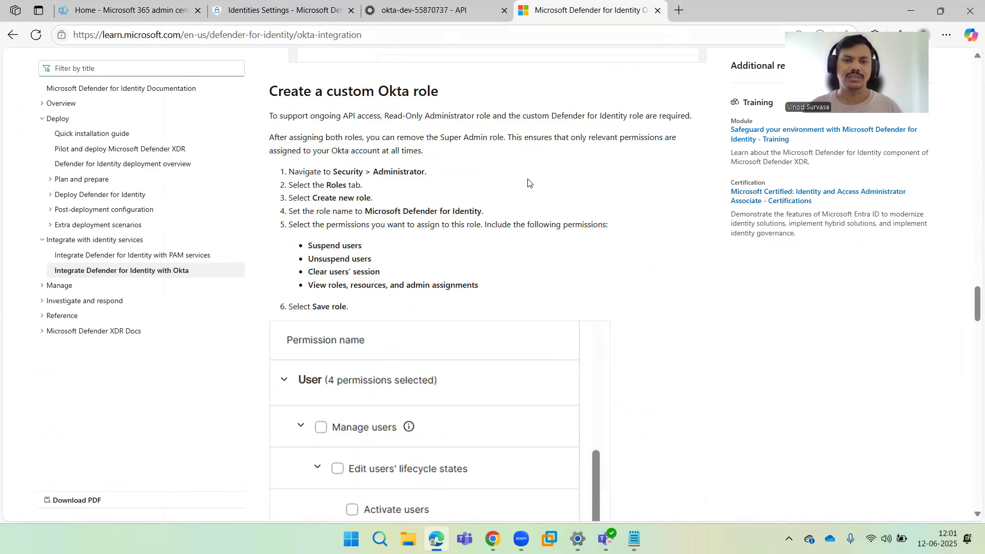
# Step: Back in the Okta admin console, browse the Security and Directory navigation sections
pyautogui.click(447, 10)
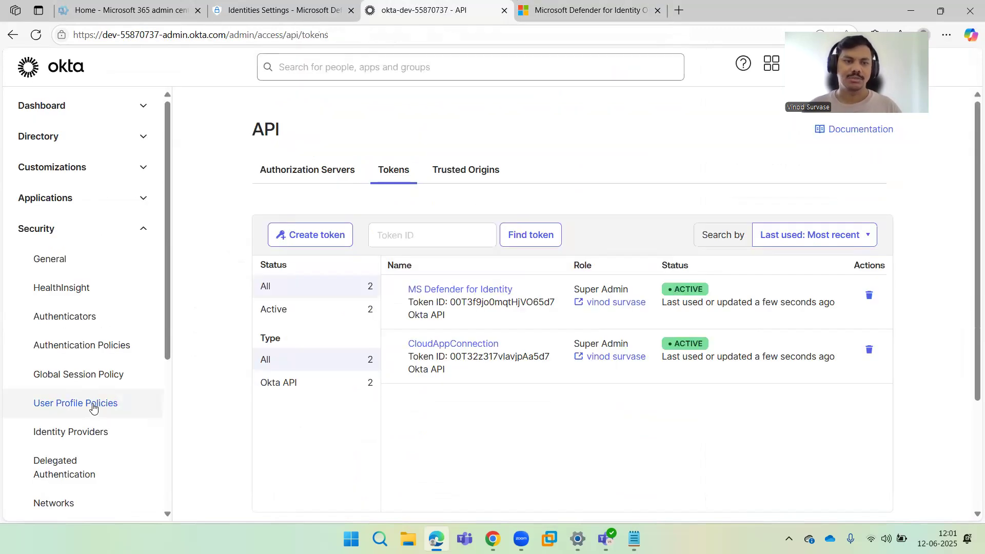
pyautogui.scroll(-1, 116, 290)
pyautogui.scroll(-4, 115, 291)
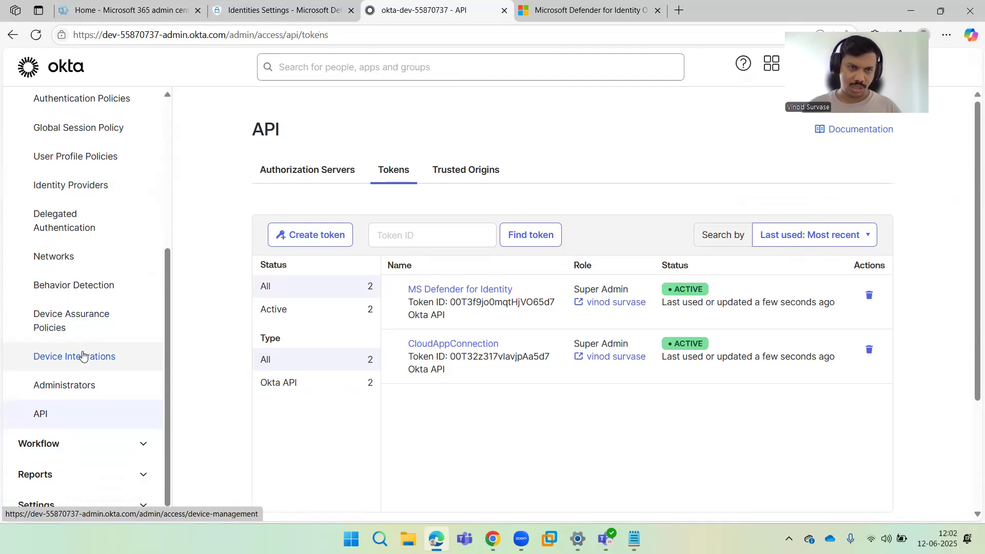
pyautogui.scroll(4, 81, 343)
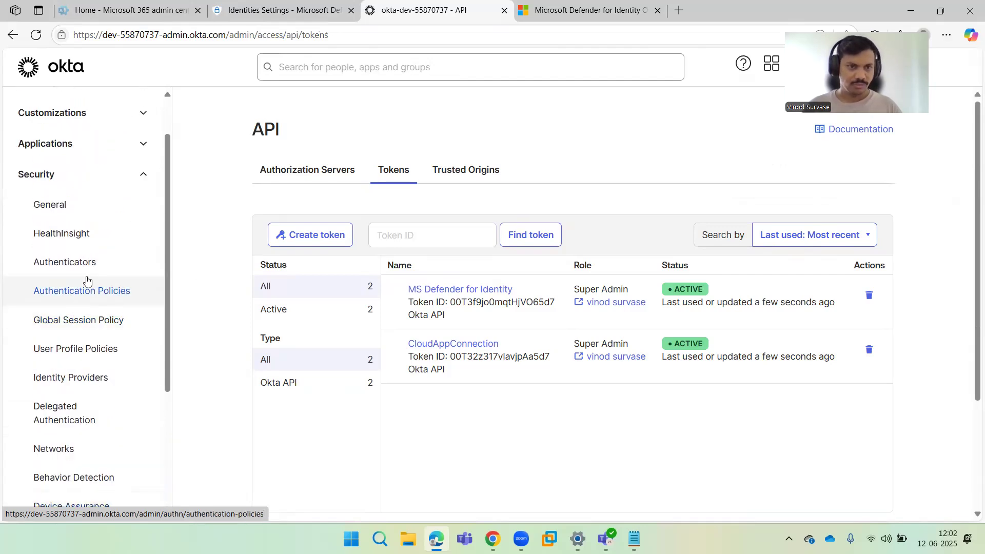
pyautogui.click(76, 185)
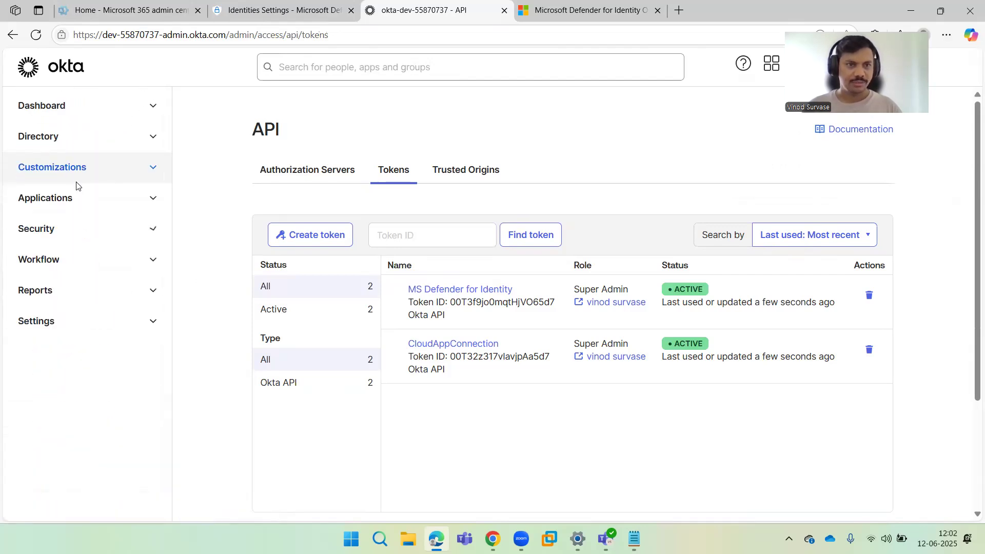
pyautogui.click(77, 149)
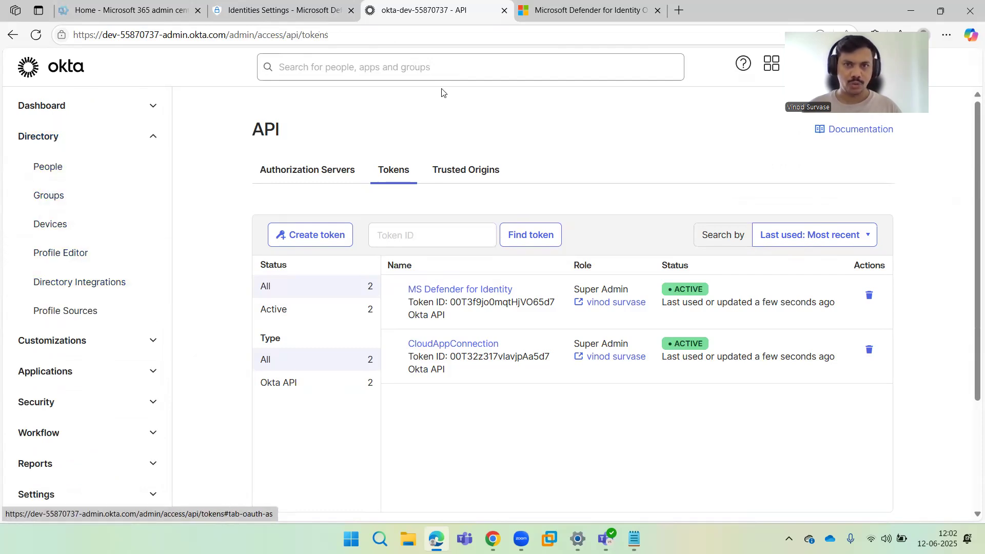
pyautogui.click(584, 11)
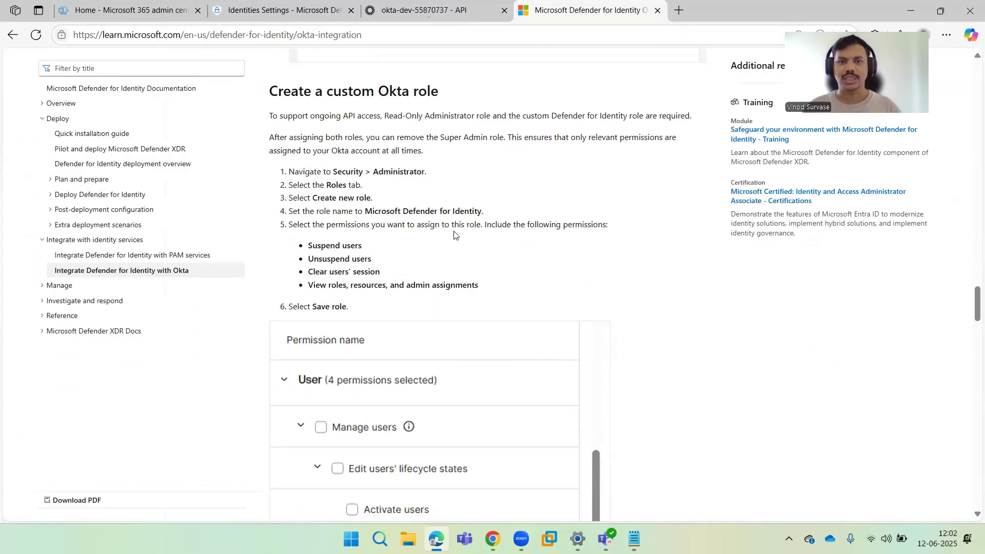
pyautogui.click(407, 4)
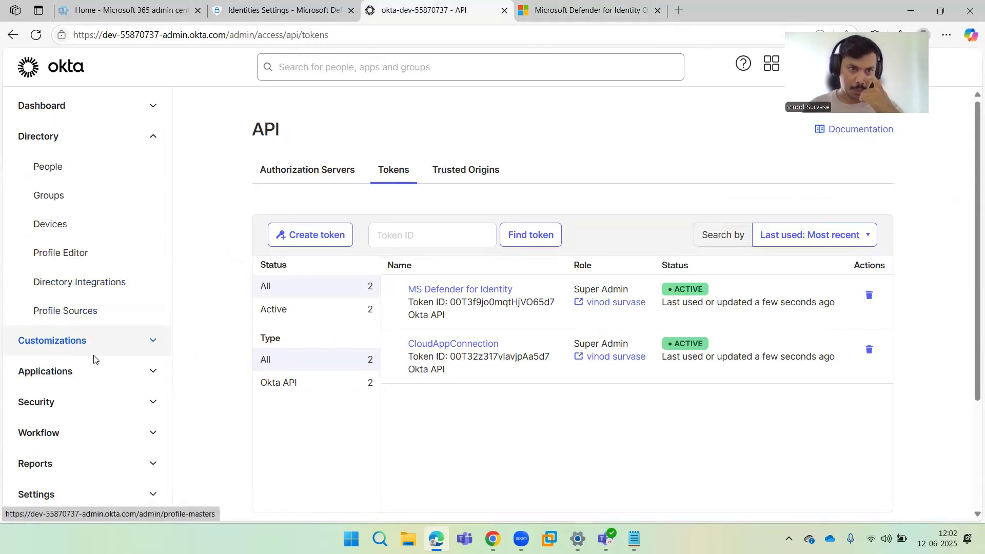
# Step: Go to Security > Administrators and show the administrator Roles list
pyautogui.click(77, 406)
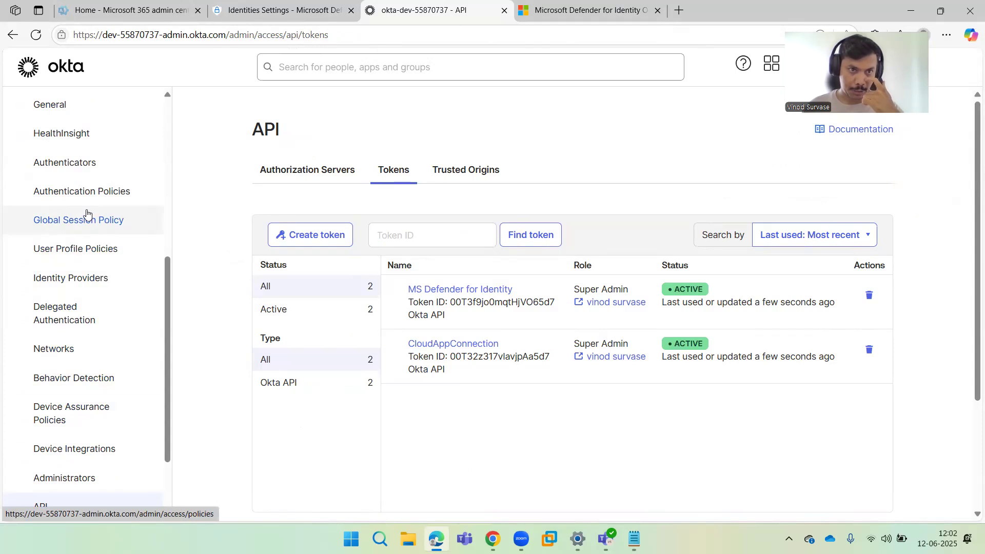
pyautogui.scroll(4, 88, 226)
pyautogui.scroll(-2, 100, 314)
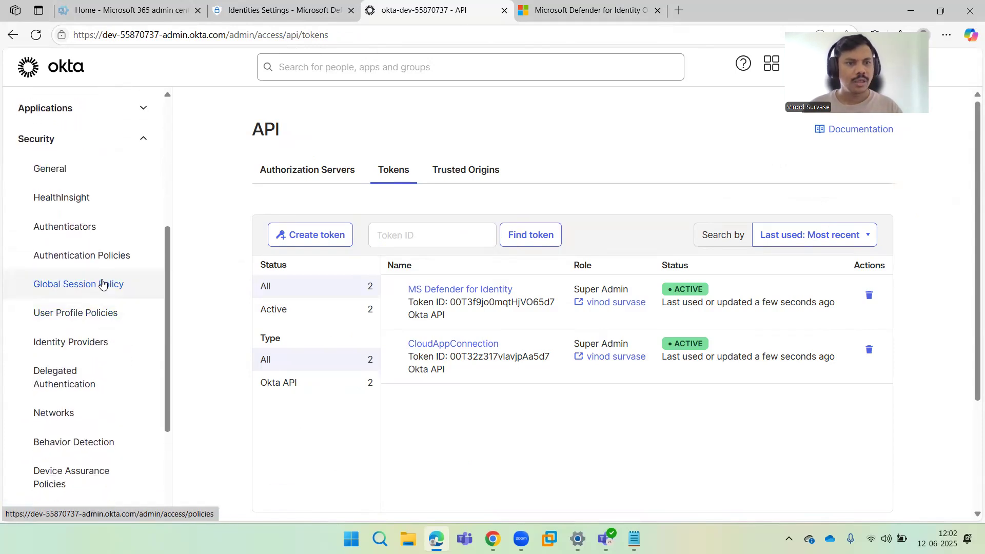
pyautogui.scroll(-1, 102, 284)
pyautogui.scroll(-1, 99, 348)
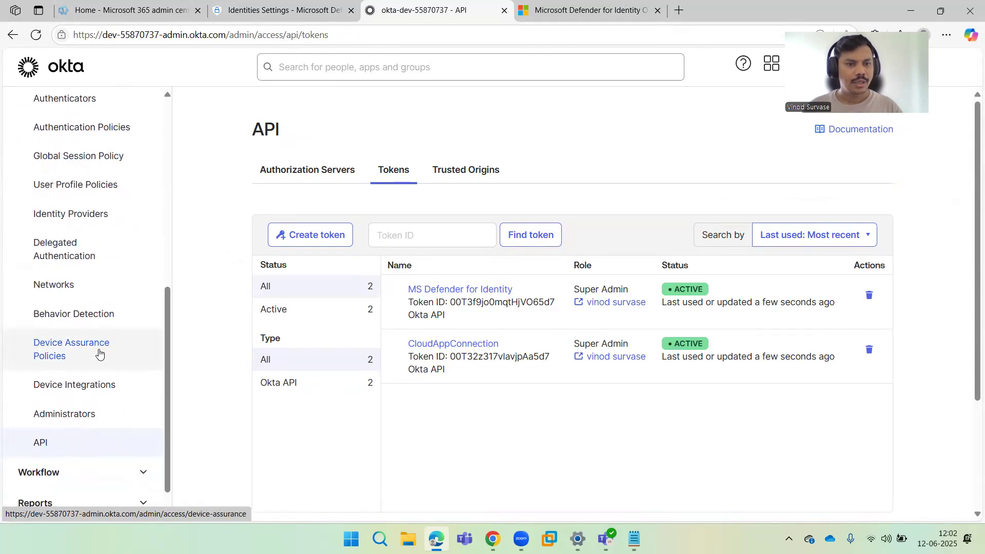
pyautogui.click(85, 412)
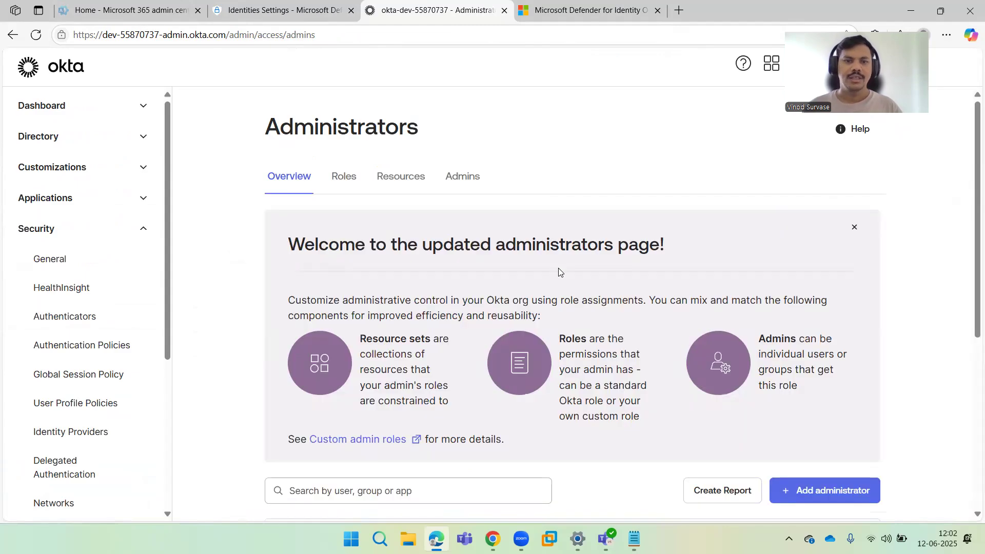
pyautogui.scroll(-3, 525, 193)
pyautogui.scroll(3, 526, 194)
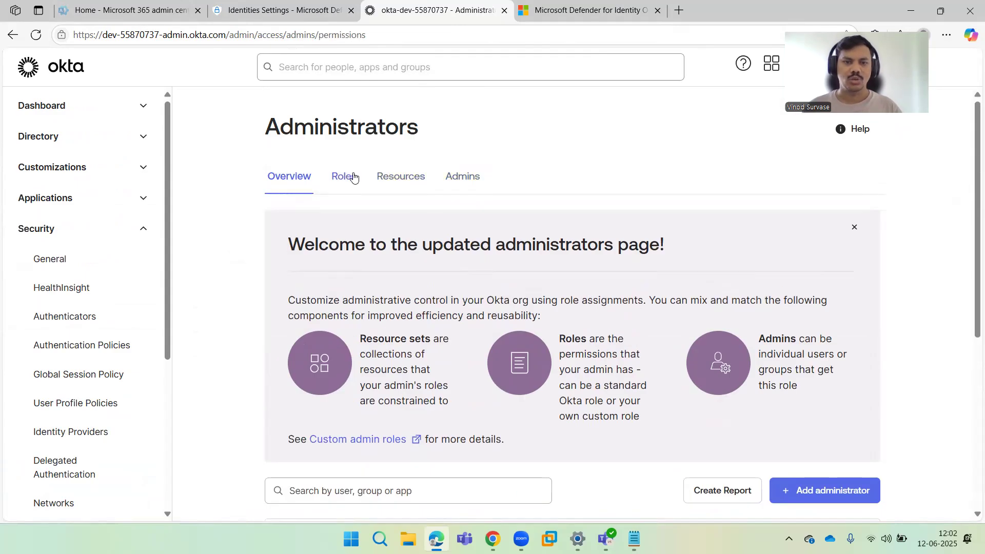
pyautogui.click(354, 177)
# Step: Check the docs' steps, then start a new blank custom administrator role
pyautogui.click(519, 8)
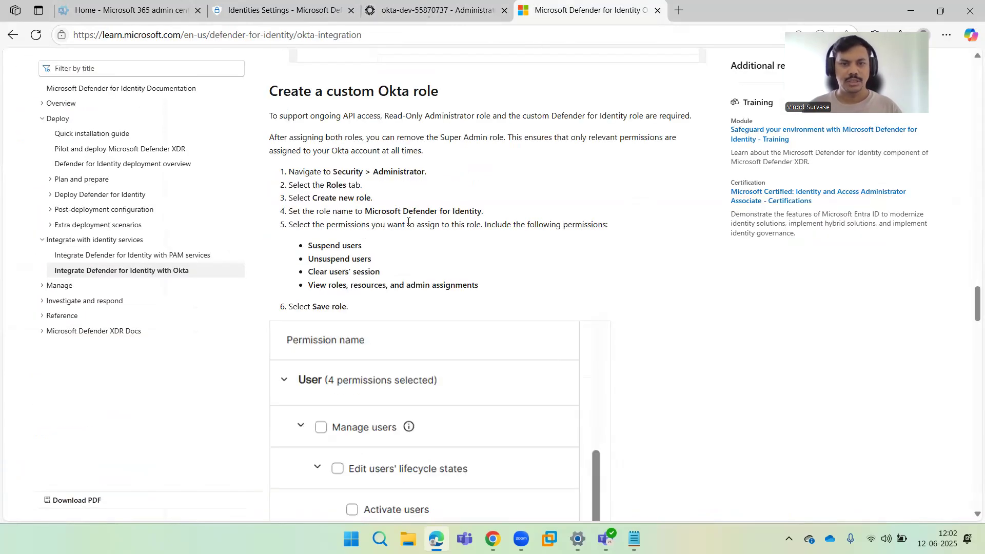
pyautogui.scroll(-1, 407, 234)
pyautogui.click(428, 11)
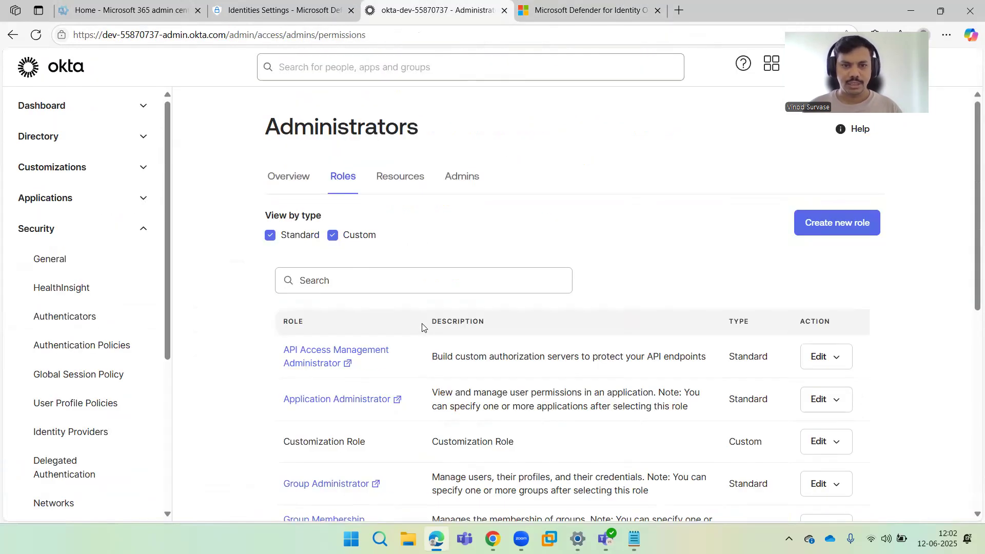
pyautogui.click(824, 225)
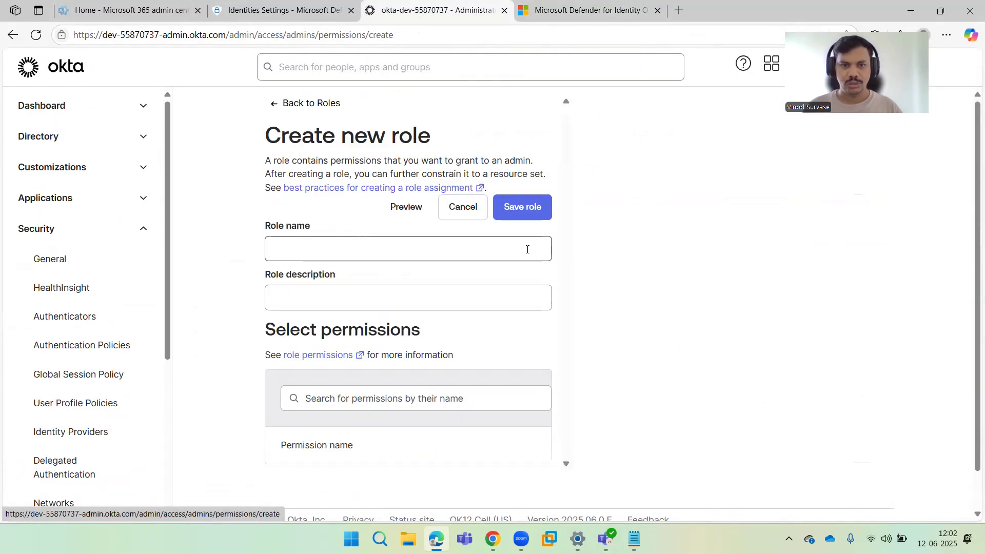
# Step: Name the new Okta role 'MS Defender for Identity', check the docs, and reach User permissions
pyautogui.click(415, 255)
pyautogui.hotkey('ctrl', 'v')
pyautogui.hotkey('ctrl', 'a')
pyautogui.press('BackSpace')
pyautogui.write('MS ')
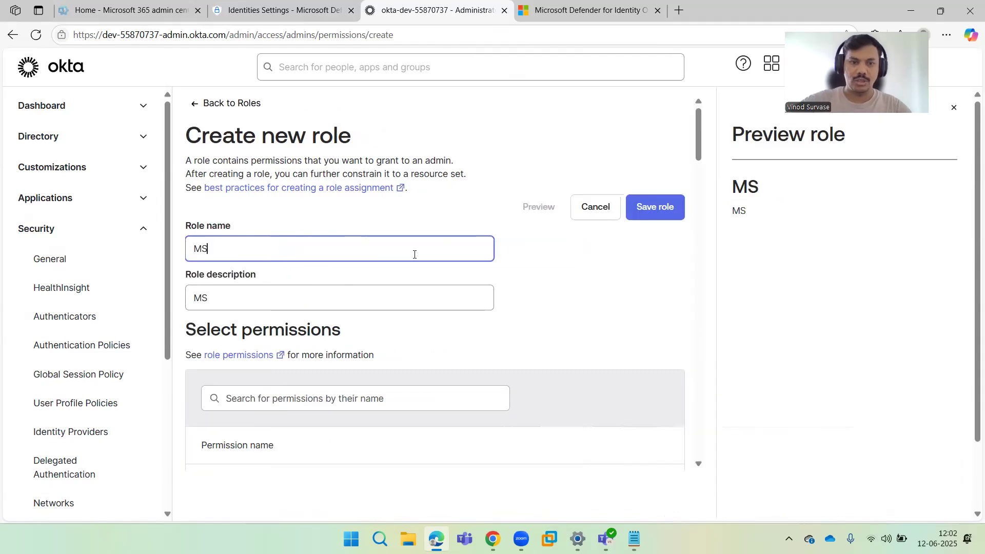
pyautogui.write('Defender ')
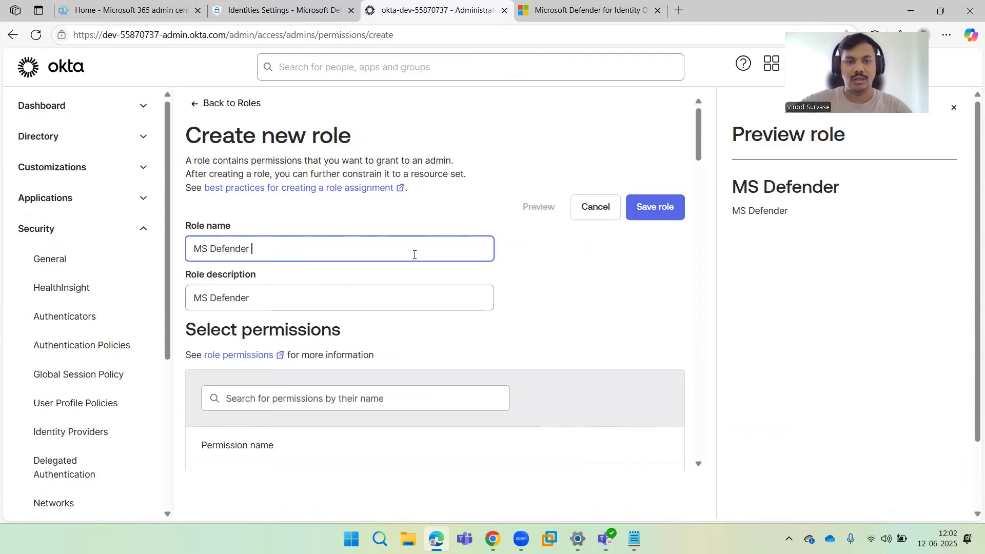
pyautogui.write('for Identity')
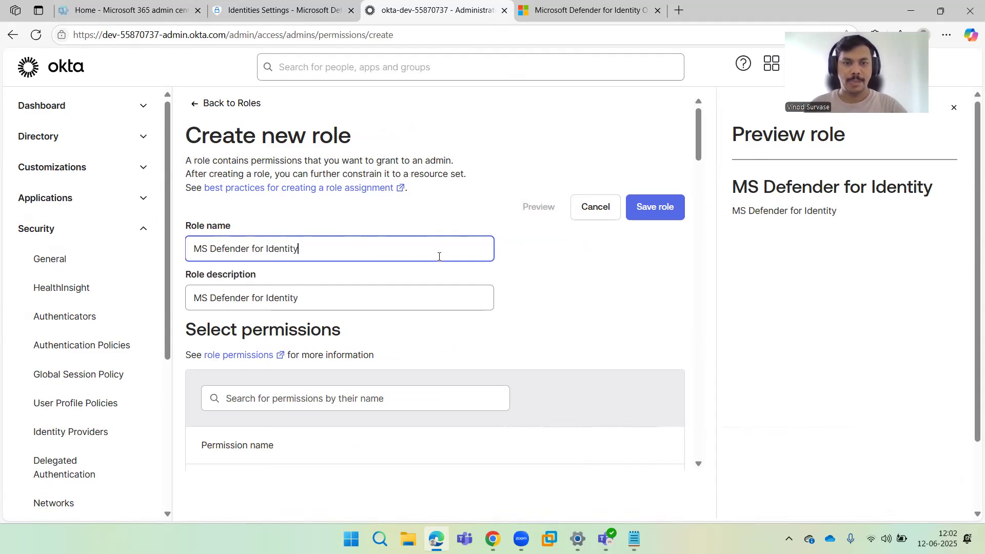
pyautogui.click(553, 297)
pyautogui.hotkey('ctrl', 'Tab')
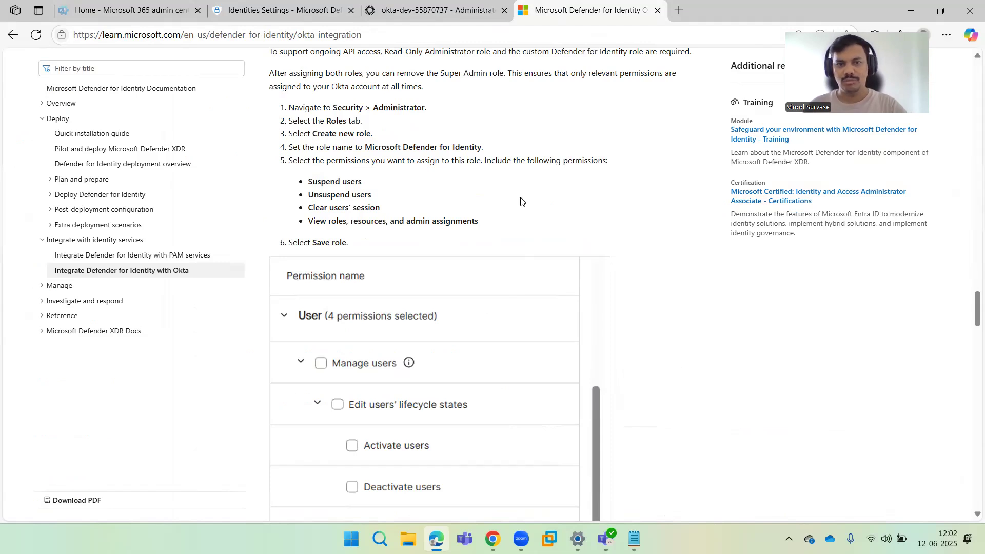
pyautogui.click(440, 13)
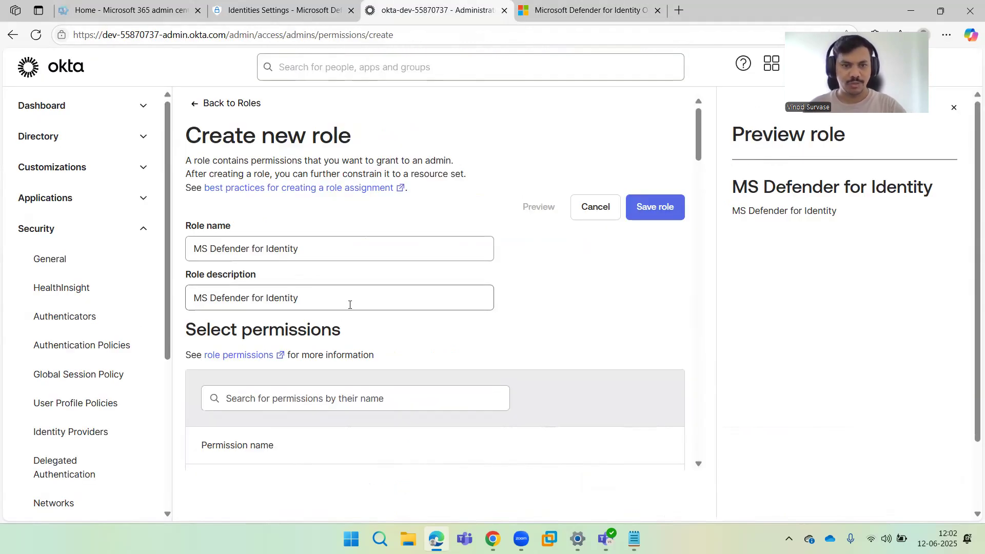
pyautogui.scroll(-1, 433, 317)
pyautogui.scroll(-6, 433, 316)
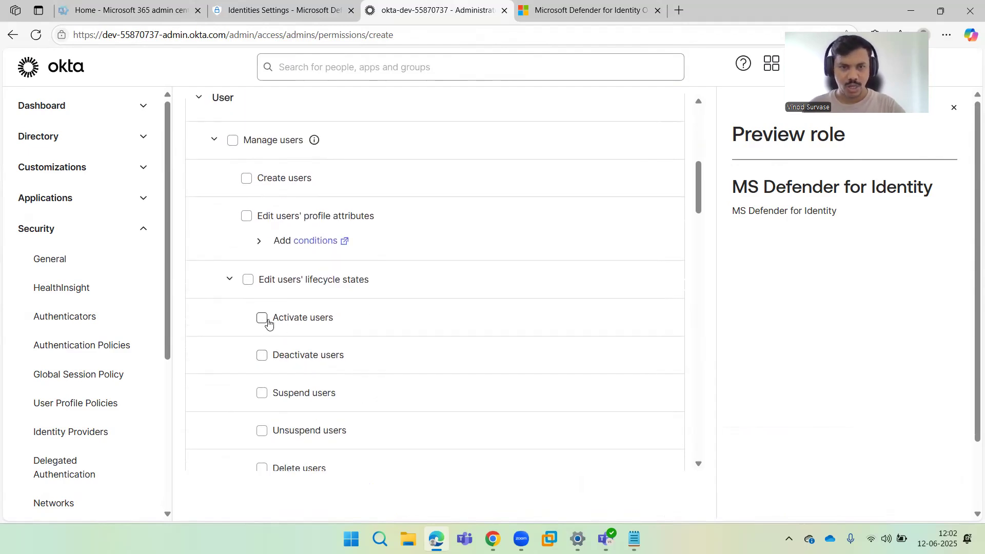
# Step: Grant the Activate, Deactivate, Suspend and Unsuspend users permissions
pyautogui.click(263, 318)
pyautogui.click(262, 355)
pyautogui.click(262, 393)
pyautogui.scroll(-3, 343, 378)
pyautogui.click(262, 301)
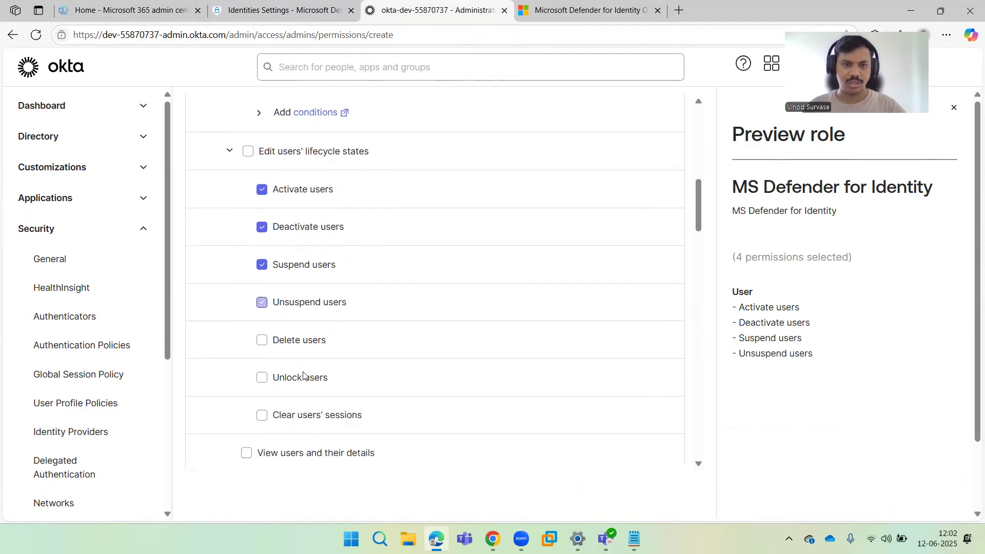
pyautogui.scroll(-1, 463, 330)
pyautogui.scroll(-2, 463, 330)
# Step: After comparing with the docs, grant Clear users' sessions, Edit group membership and Edit application assignments
pyautogui.hotkey('ctrl', 'Tab')
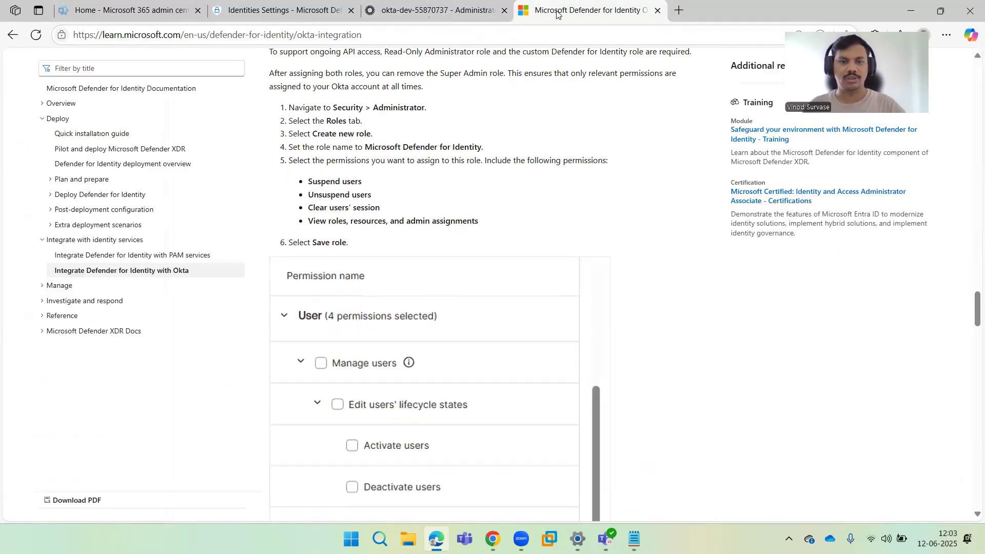
pyautogui.scroll(-7, 463, 332)
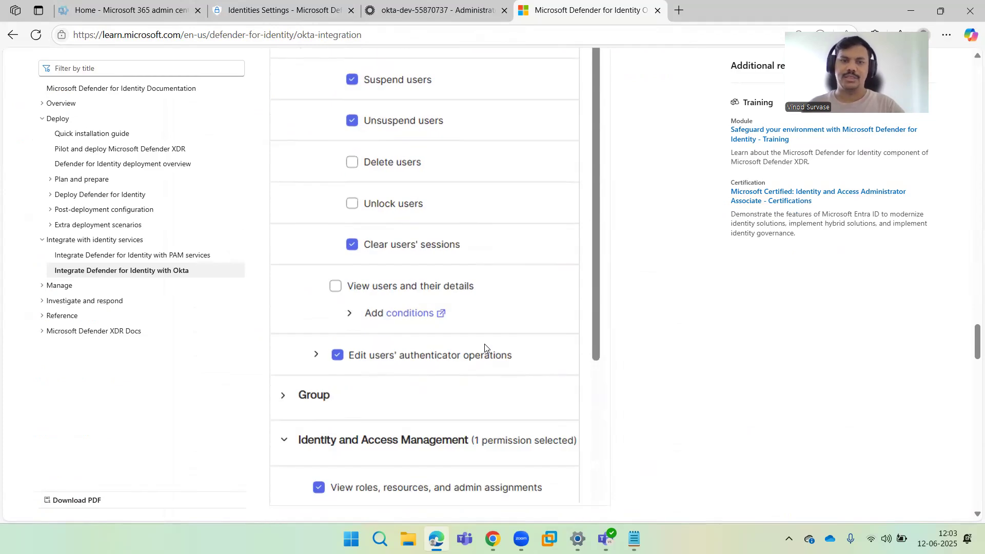
pyautogui.scroll(-3, 485, 348)
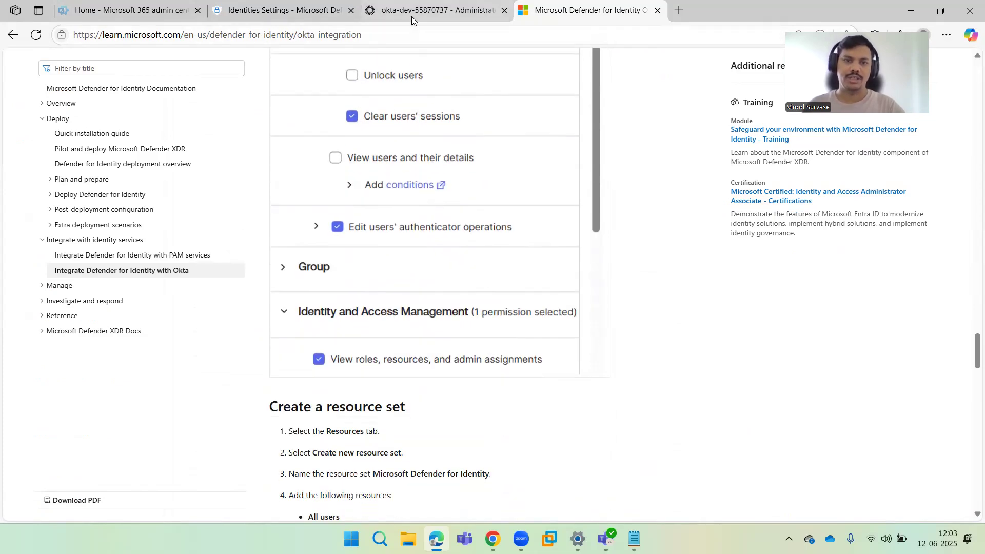
pyautogui.click(412, 15)
pyautogui.click(260, 287)
pyautogui.click(246, 389)
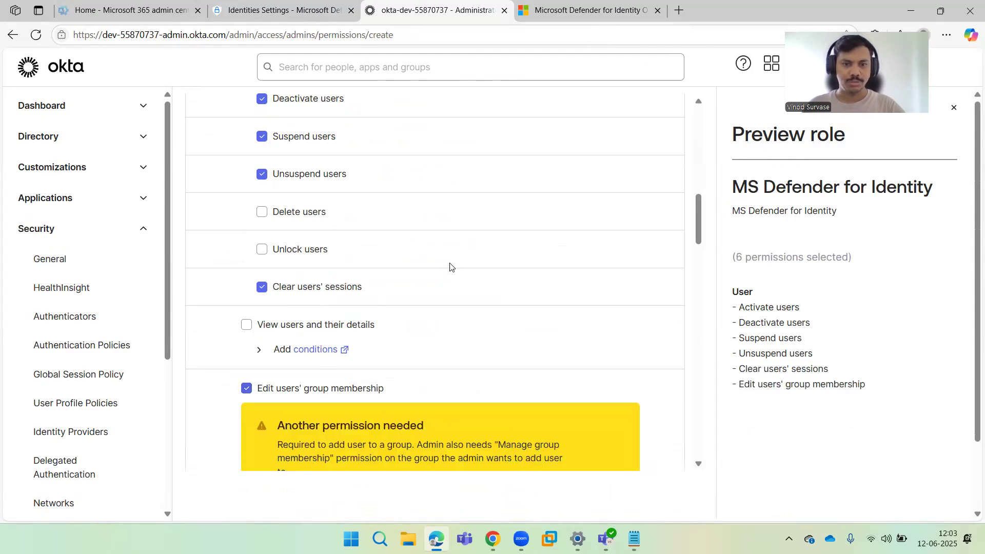
pyautogui.scroll(-3, 453, 295)
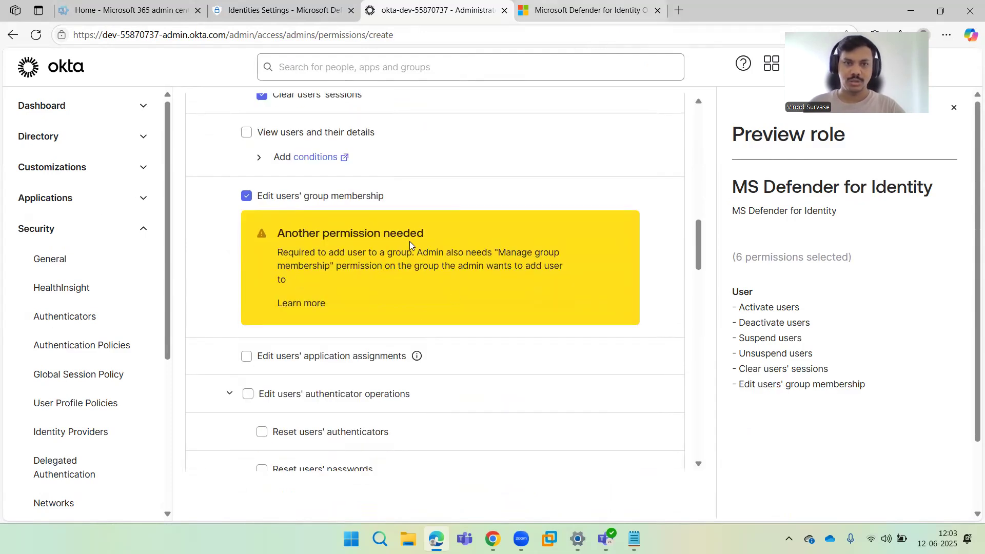
pyautogui.click(248, 358)
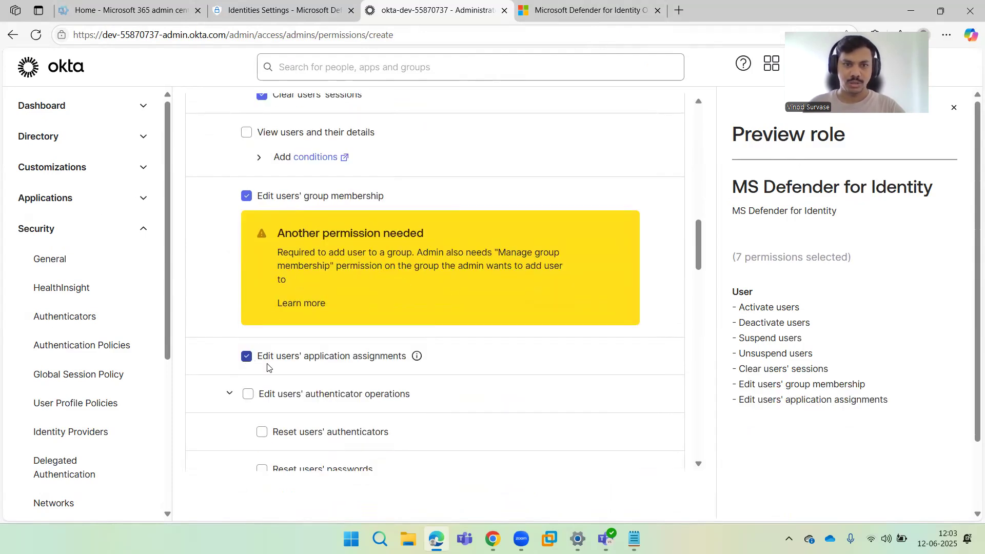
# Step: Add View roles, resources, and admin assignments and remove Edit users' group membership
pyautogui.click(554, 15)
pyautogui.scroll(-1, 478, 330)
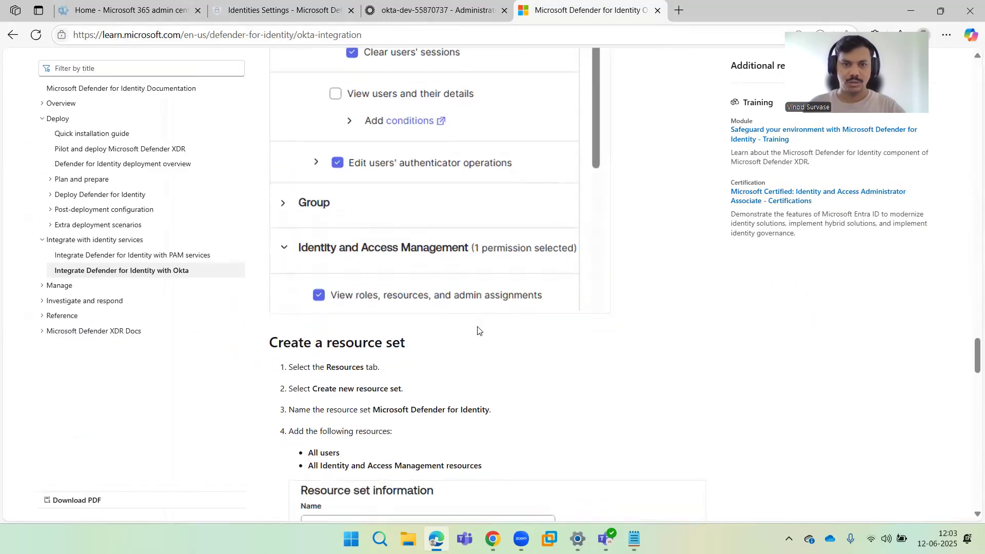
pyautogui.click(436, 11)
pyautogui.scroll(-3, 374, 349)
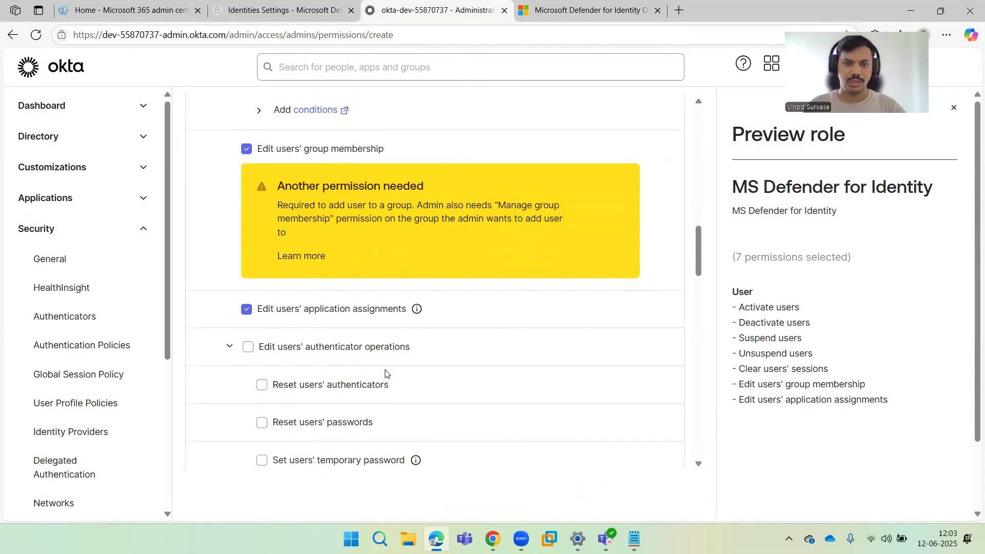
pyautogui.scroll(-8, 375, 398)
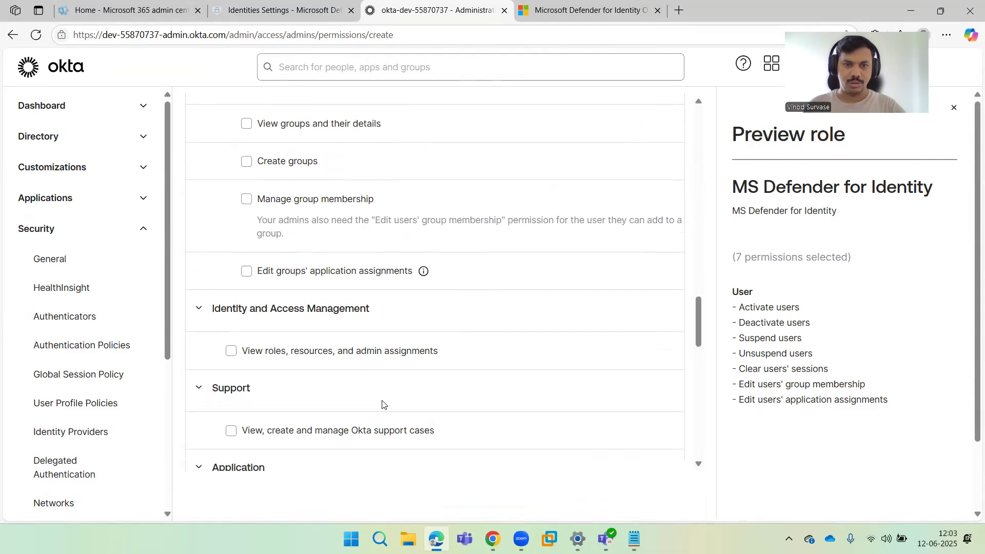
pyautogui.click(231, 351)
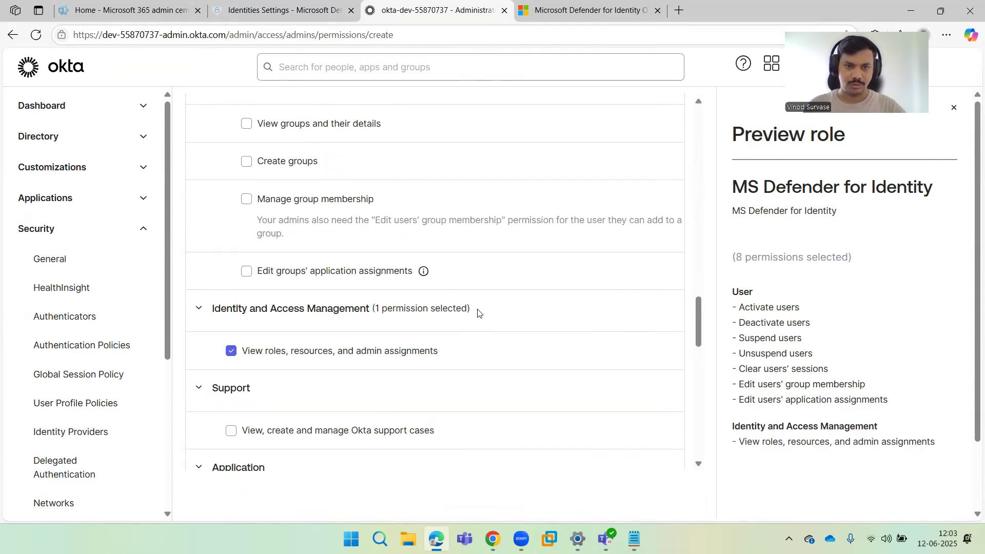
pyautogui.scroll(10, 426, 334)
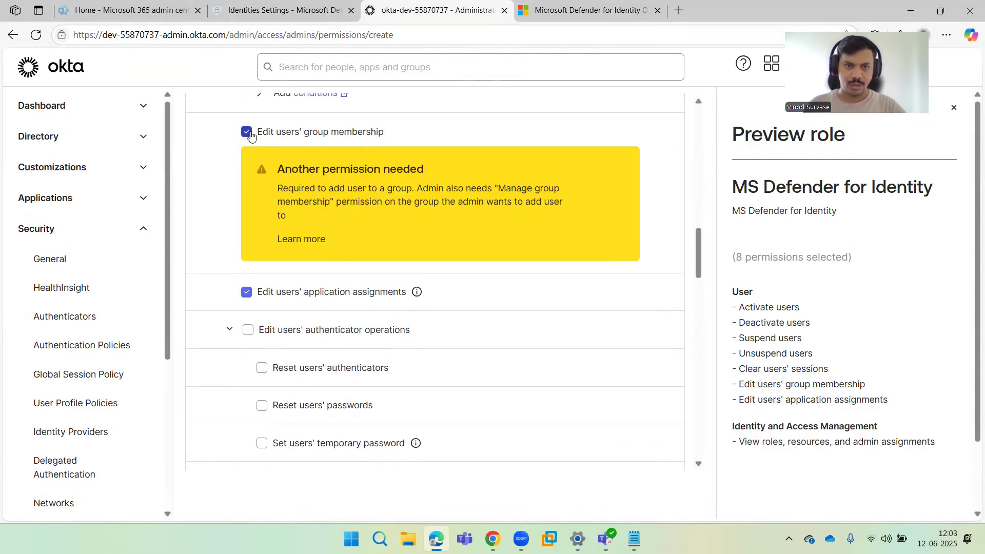
pyautogui.click(247, 135)
pyautogui.scroll(-3, 484, 245)
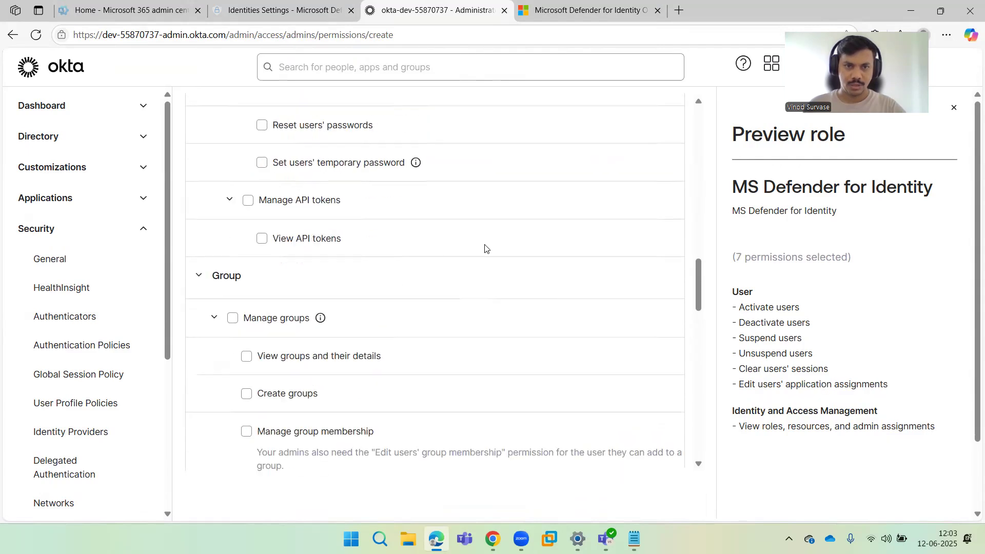
# Step: Recheck the Defender for Identity guide and review the role's permissions back to the top
pyautogui.hotkey('ctrl', 'Tab')
pyautogui.scroll(-10, 487, 332)
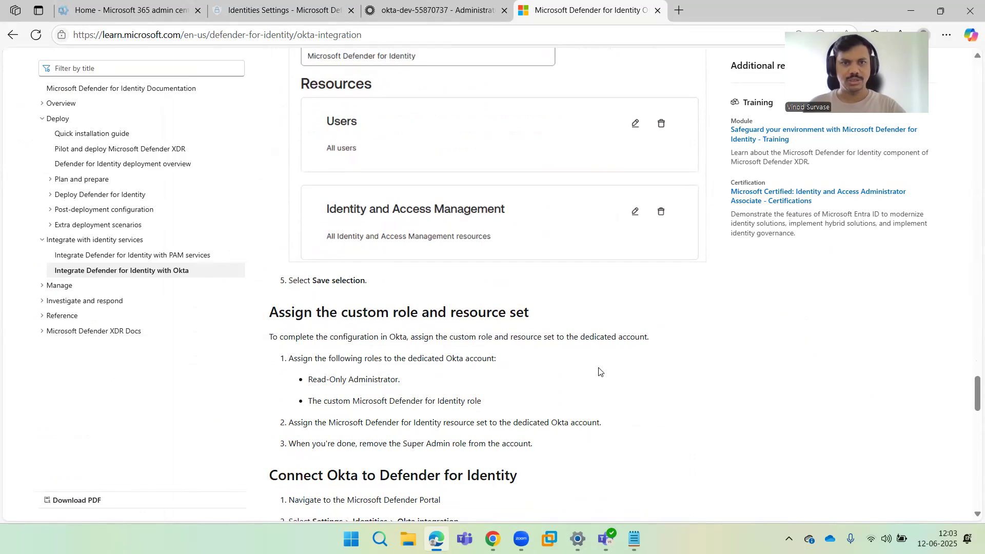
pyautogui.click(467, 9)
pyautogui.scroll(-8, 397, 327)
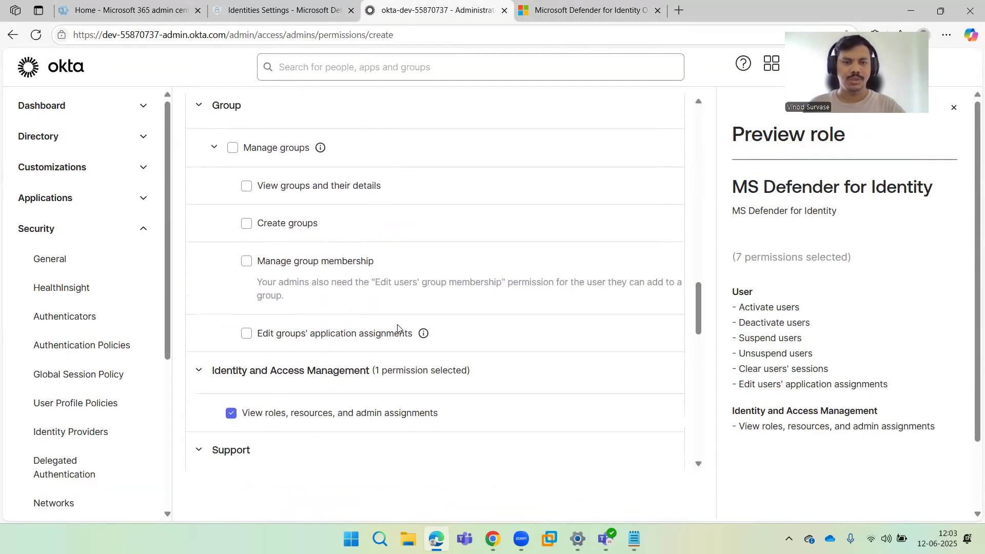
pyautogui.scroll(-10, 415, 296)
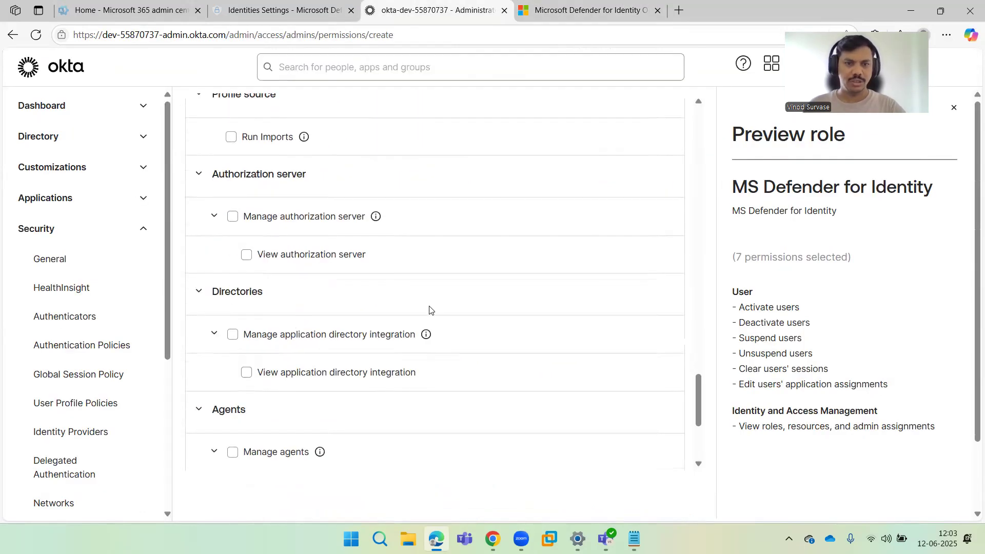
pyautogui.scroll(-2, 702, 247)
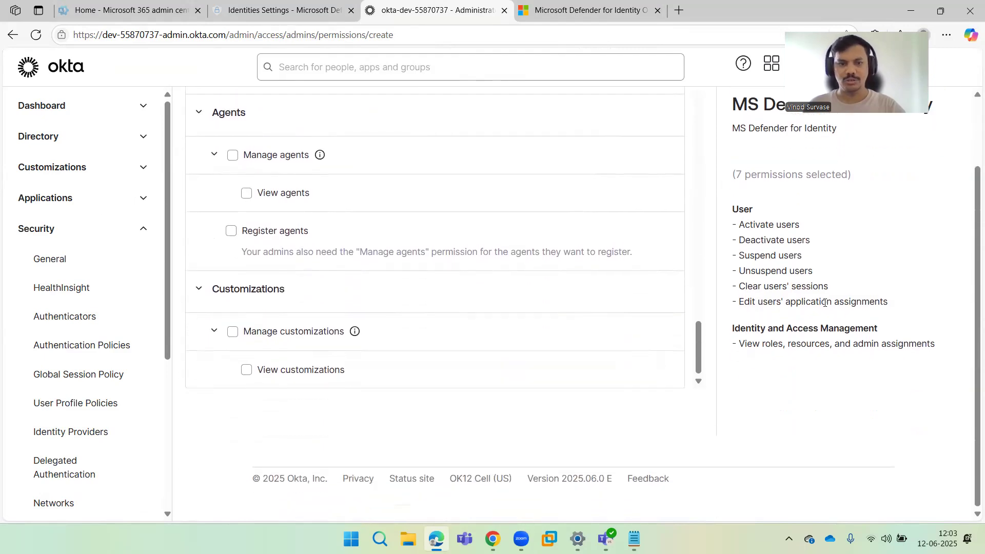
pyautogui.scroll(2, 788, 279)
pyautogui.scroll(20, 604, 209)
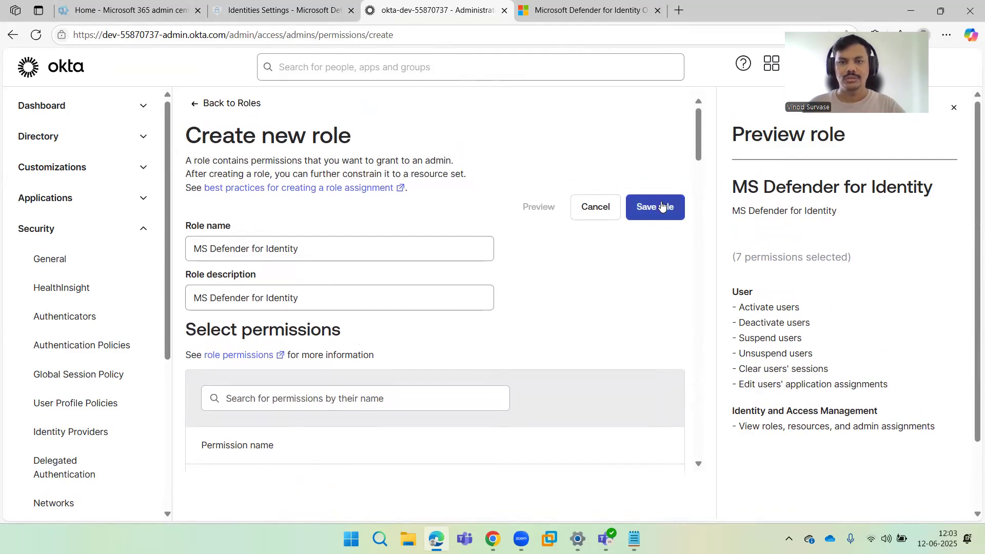
# Step: Copy the role name, save the MS Defender for Identity role, and search Roles for it
pyautogui.doubleClick(784, 188)
pyautogui.tripleClick(783, 188)
pyautogui.hotkey('ctrl', 'c')
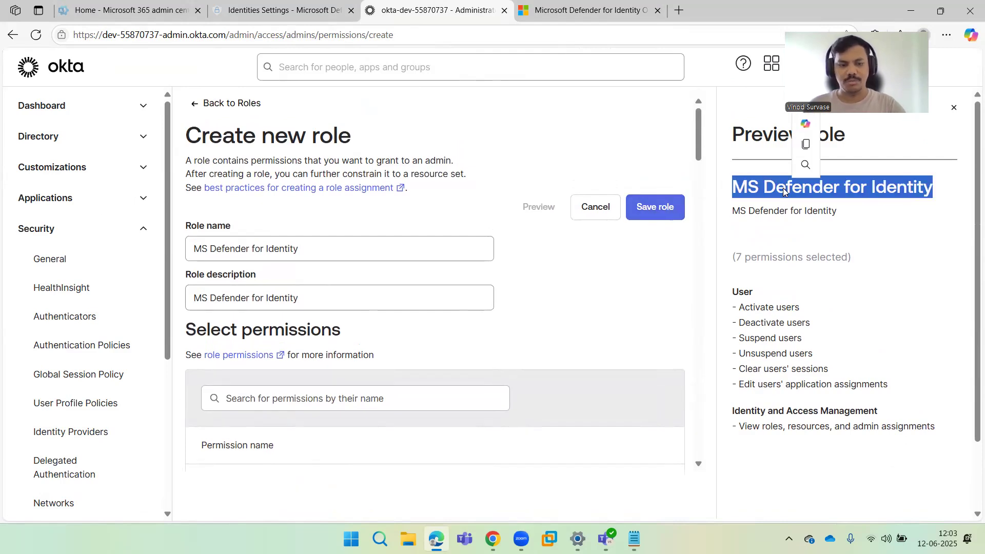
pyautogui.click(671, 218)
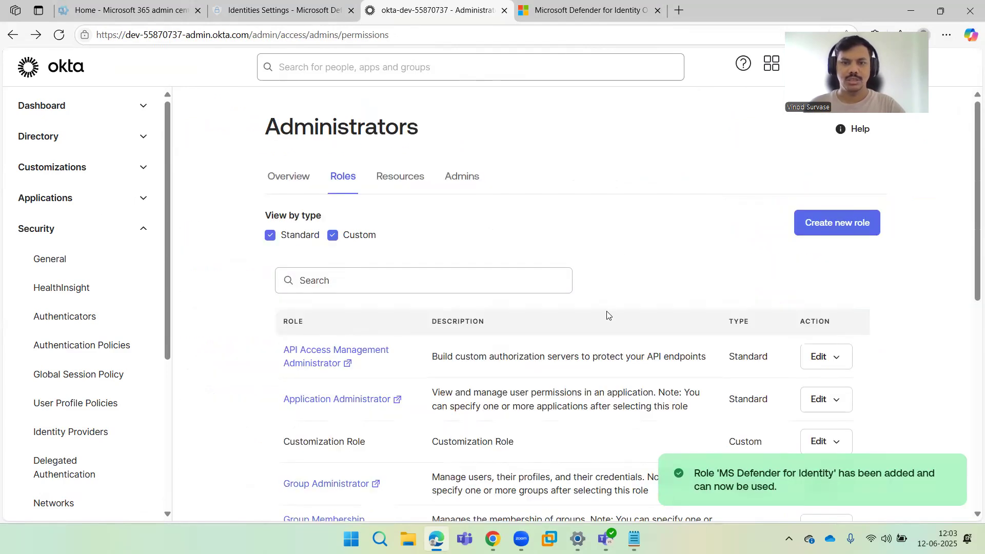
pyautogui.click(393, 281)
pyautogui.hotkey('ctrl', 'v')
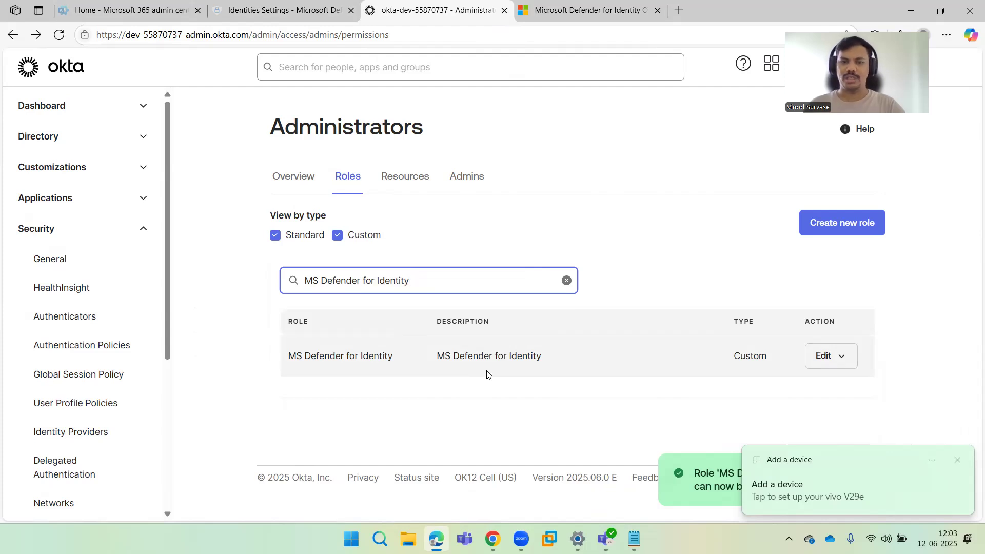
# Step: Clear the roles search and locate the Read-Only Administrator assignment step in the Learn guide
pyautogui.click(566, 280)
pyautogui.click(567, 8)
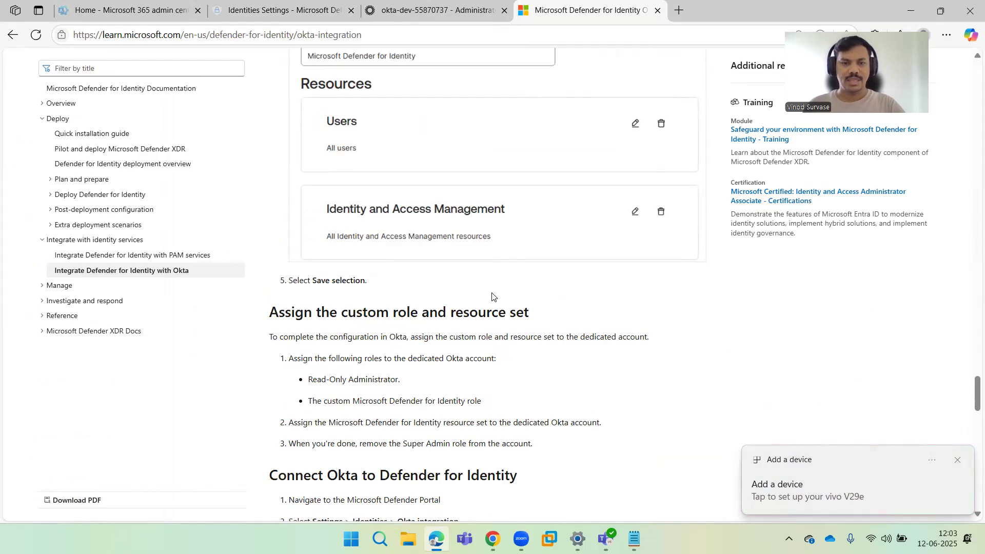
pyautogui.scroll(-3, 492, 297)
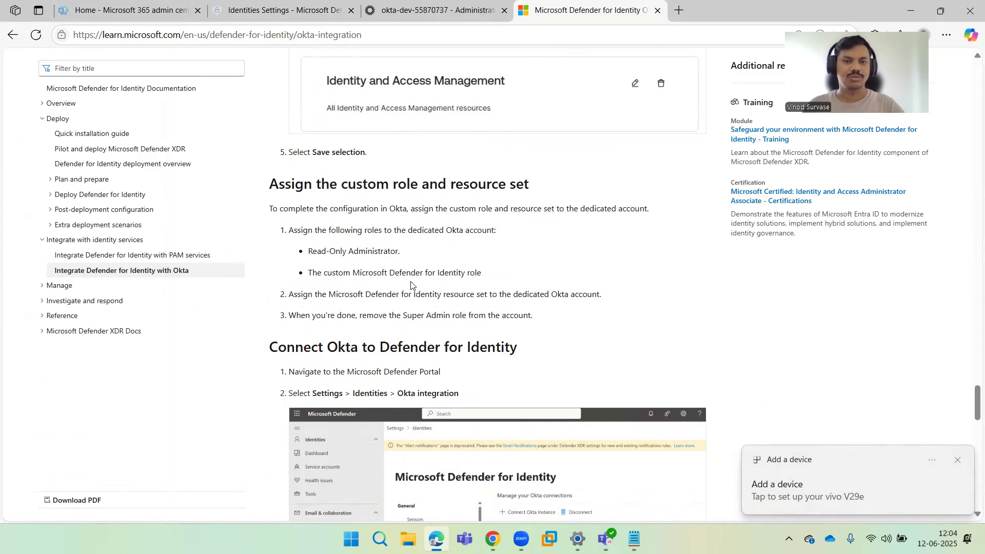
pyautogui.moveTo(324, 252); pyautogui.dragTo(400, 252)
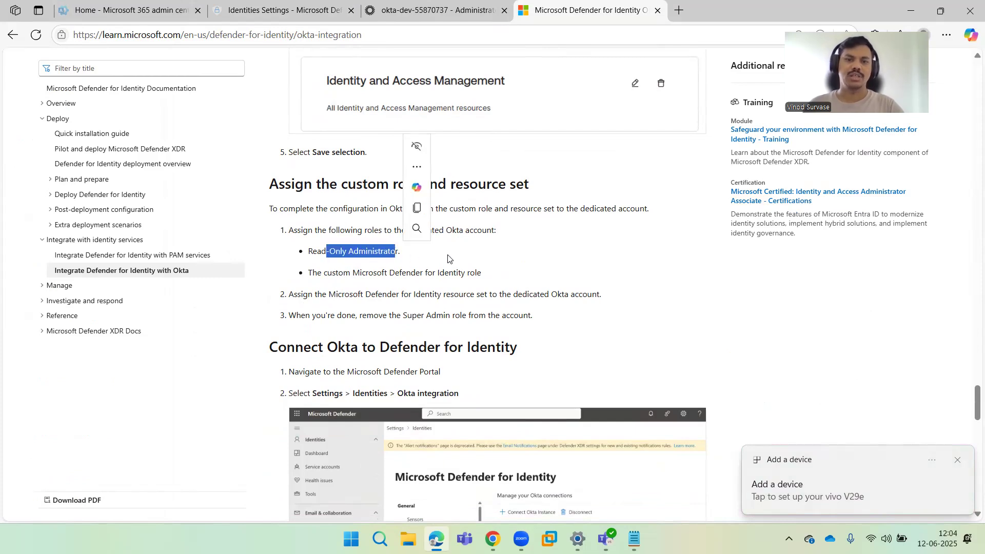
pyautogui.click(562, 283)
# Step: Find the MS Defender for Identity role in the Roles list and open it for editing
pyautogui.click(485, 16)
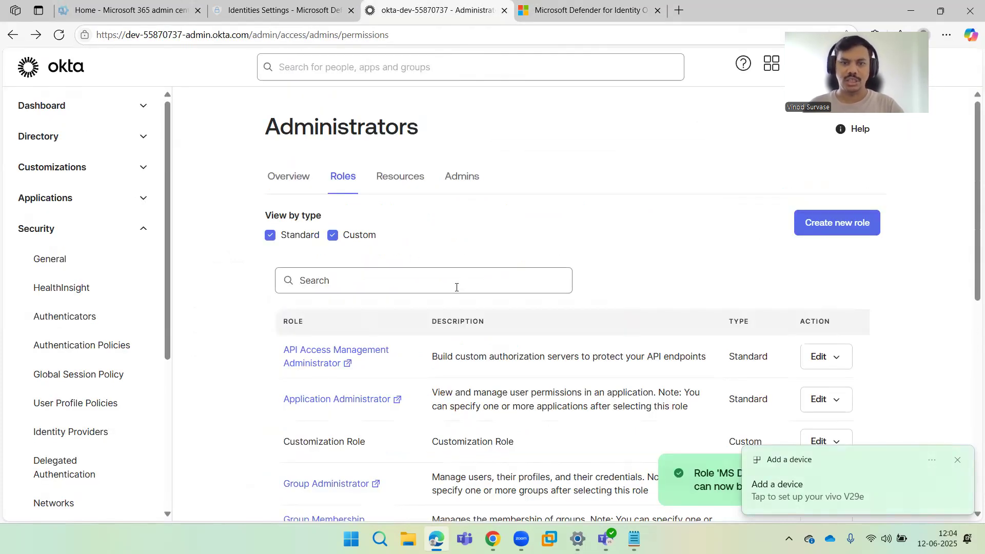
pyautogui.click(382, 288)
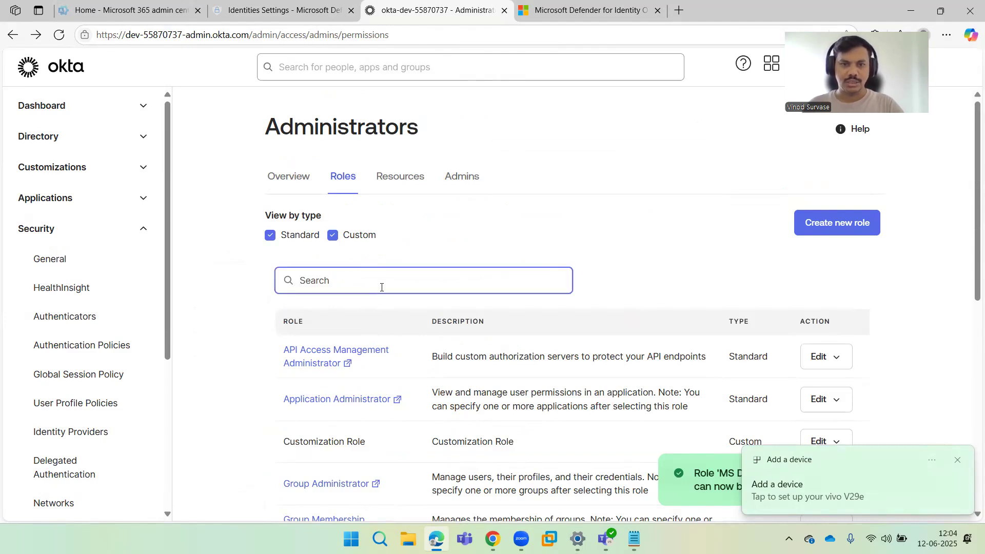
pyautogui.hotkey('ctrl', 'v')
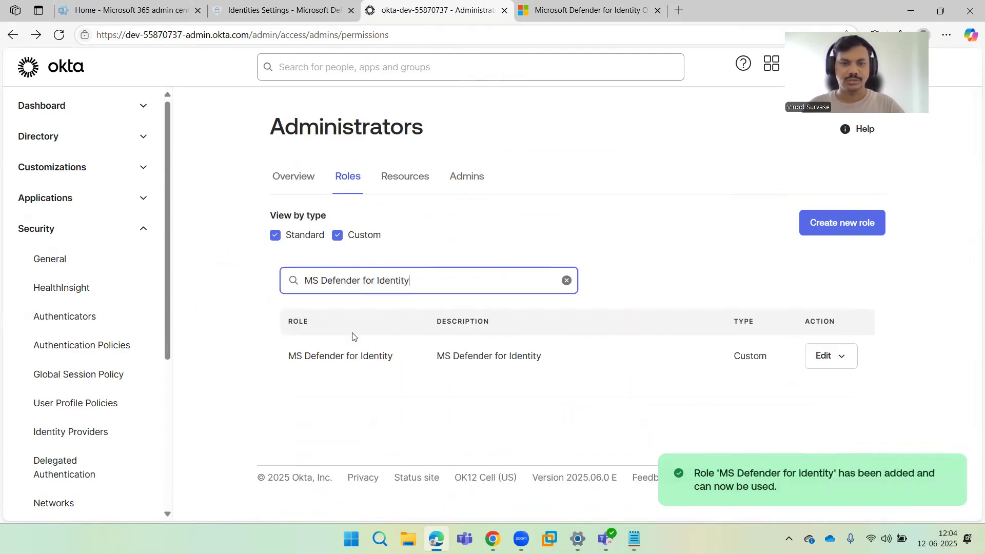
pyautogui.click(839, 362)
pyautogui.press('Down')
pyautogui.press('Return')
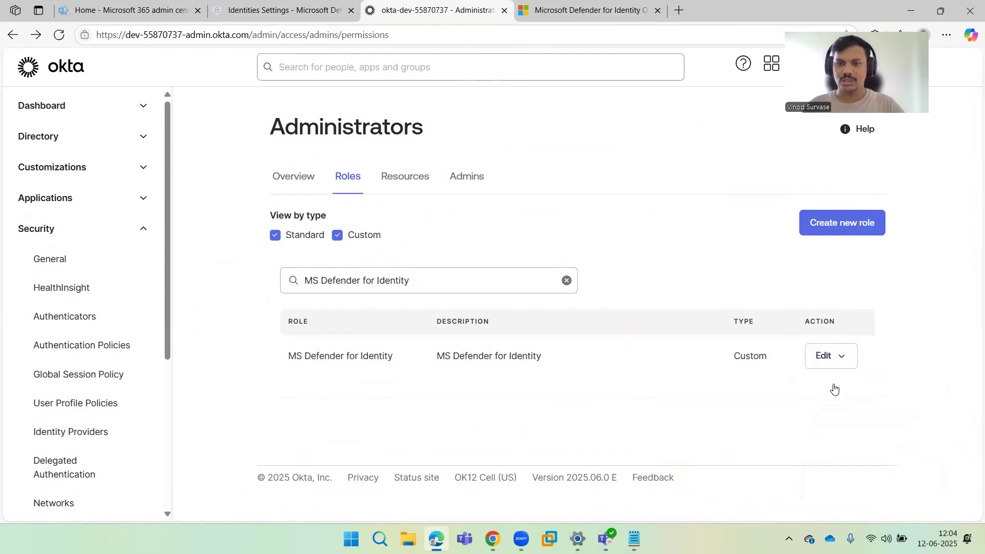
# Step: Expand the Agents and Directories permission groups and consult Okta's help on role permissions
pyautogui.scroll(-2, 380, 314)
pyautogui.scroll(-20, 475, 325)
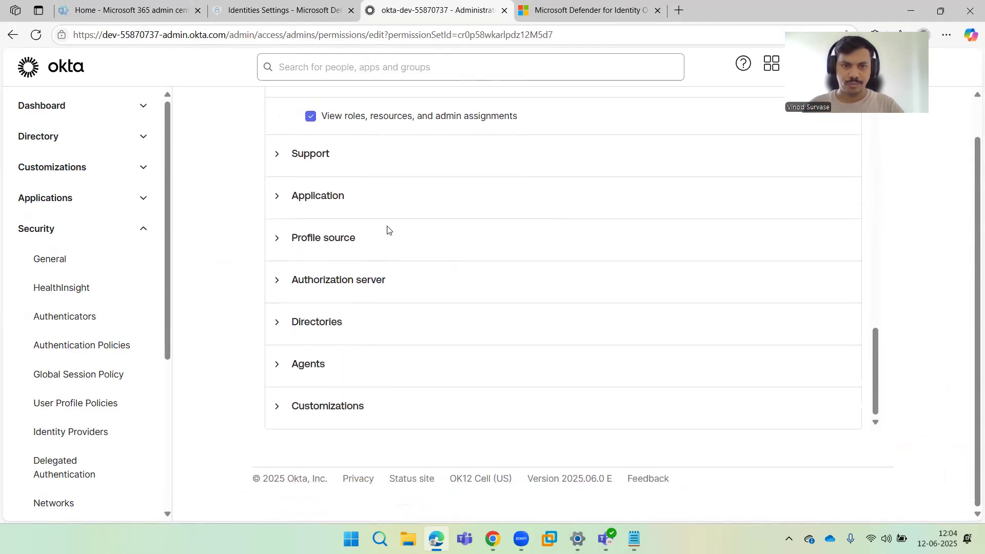
pyautogui.scroll(4, 376, 287)
pyautogui.scroll(-5, 281, 344)
pyautogui.scroll(-1, 267, 350)
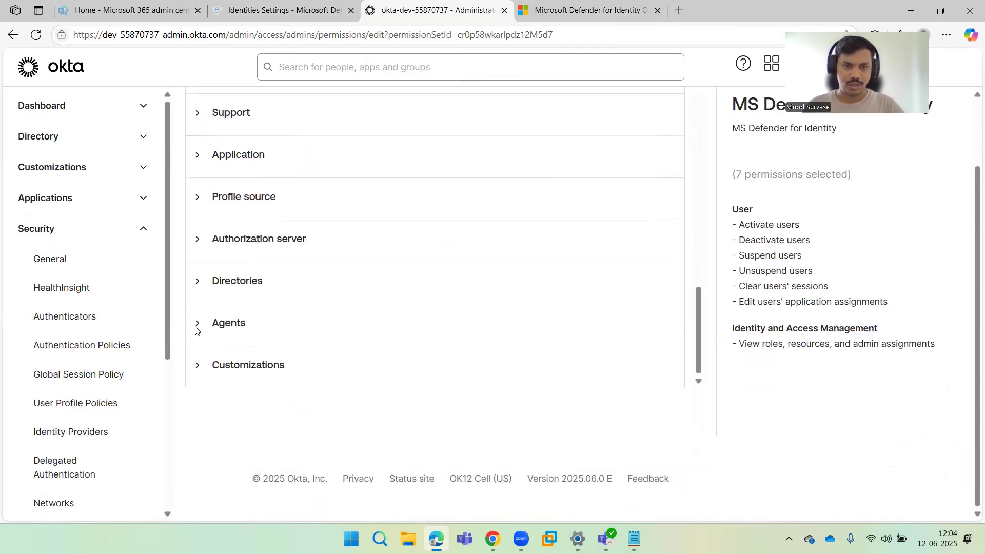
pyautogui.click(196, 329)
pyautogui.click(200, 290)
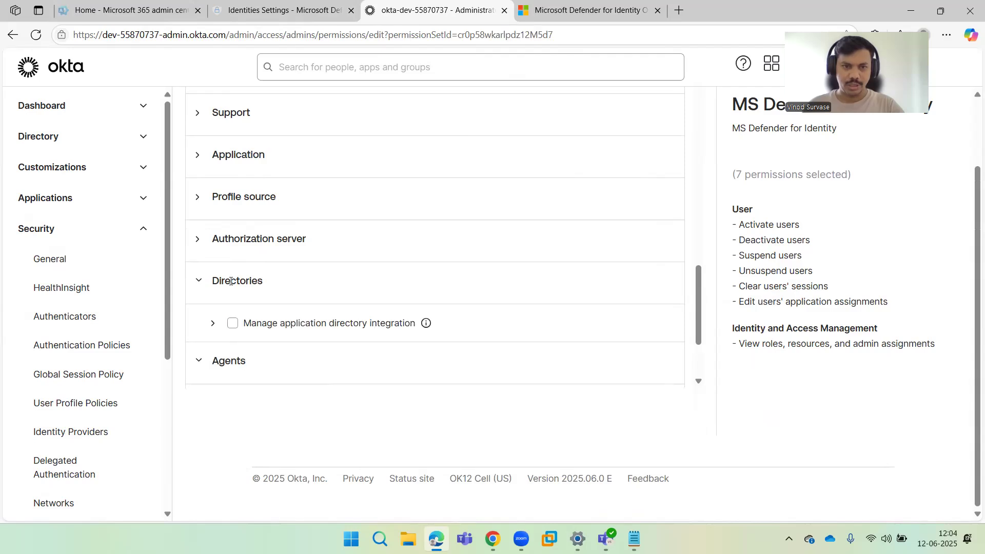
pyautogui.scroll(8, 334, 301)
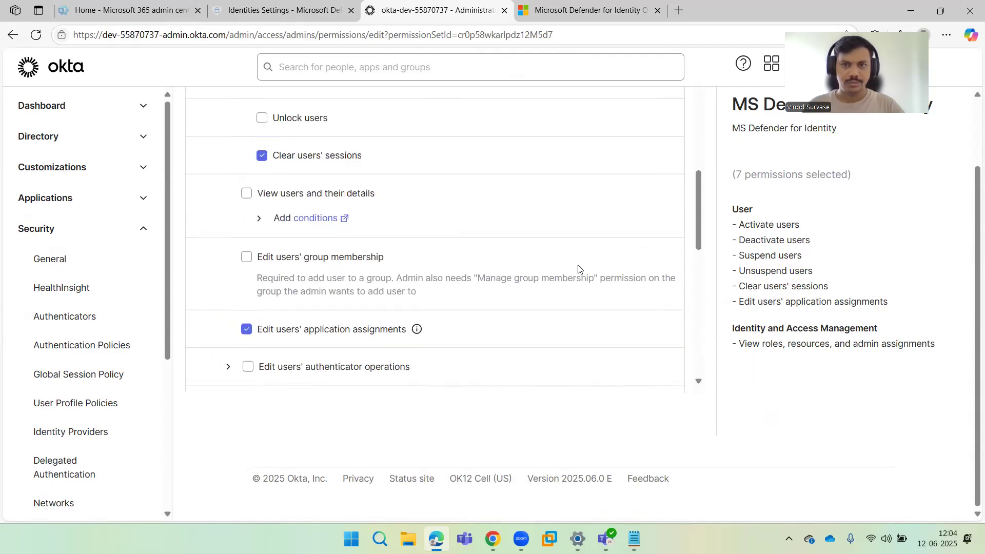
pyautogui.scroll(10, 578, 269)
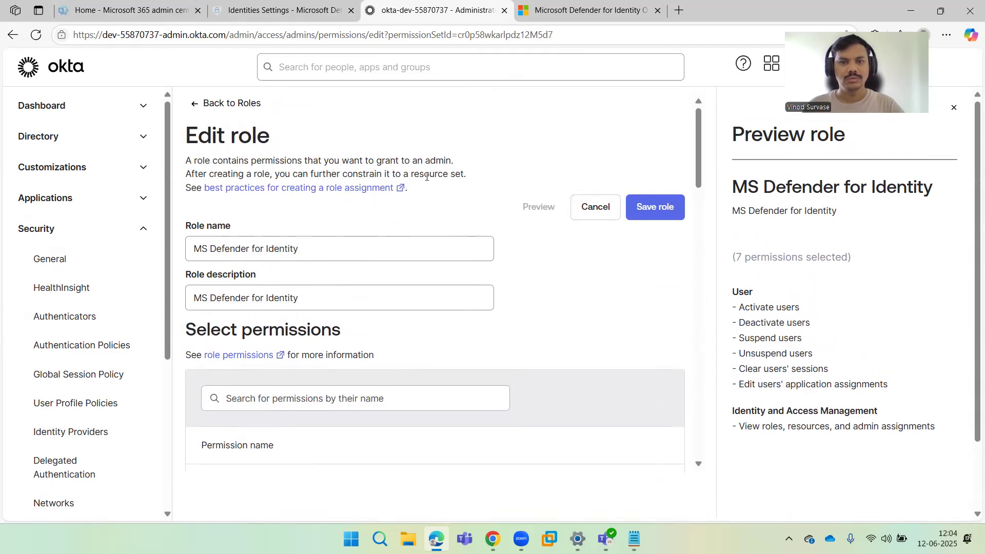
pyautogui.scroll(-4, 372, 280)
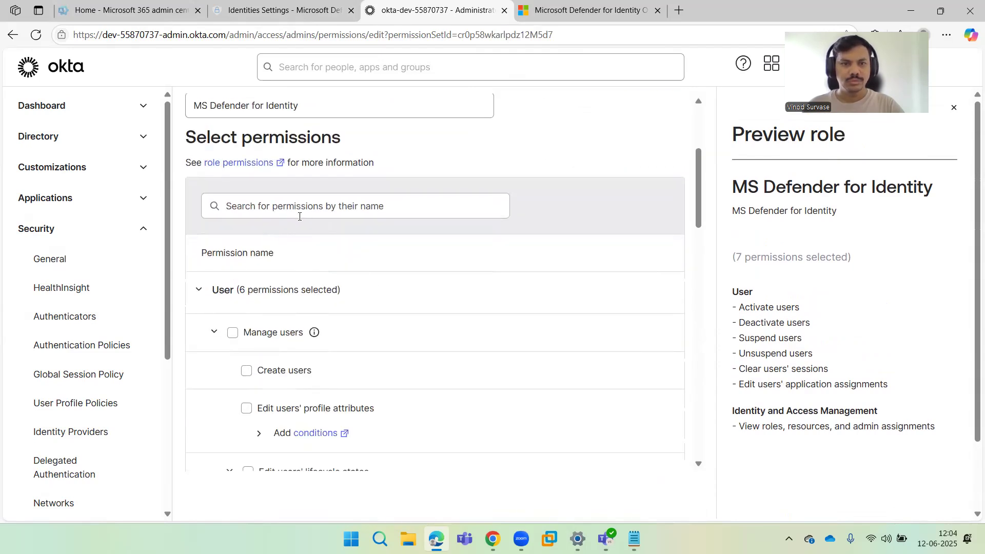
pyautogui.click(244, 162)
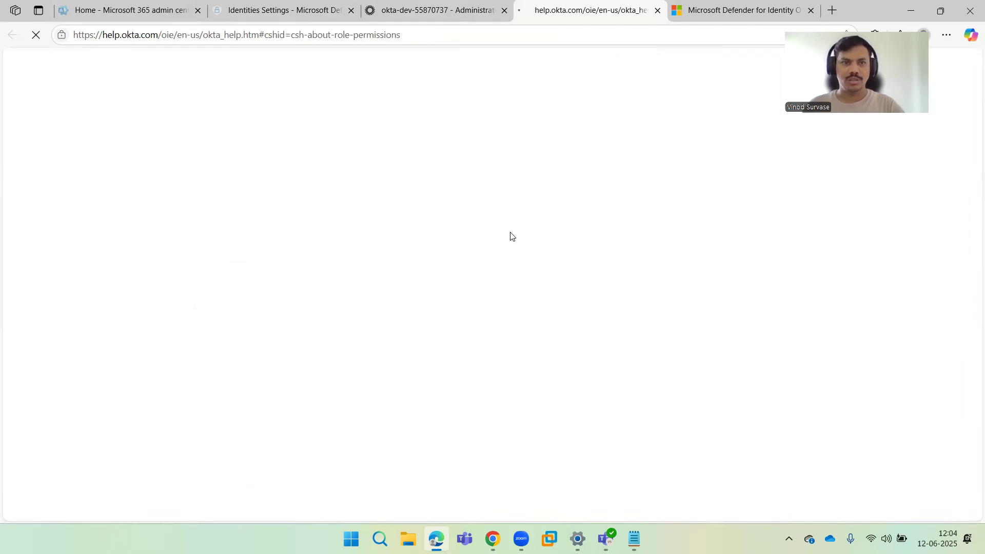
pyautogui.click(446, 18)
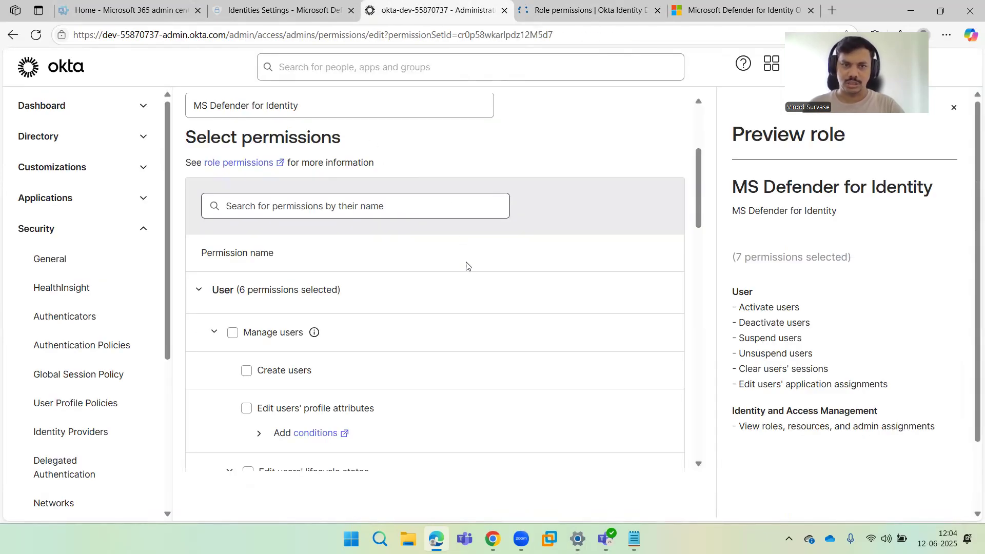
# Step: Review the Support, Application, Profile source, Authorization server and Directories permission sections
pyautogui.click(198, 161)
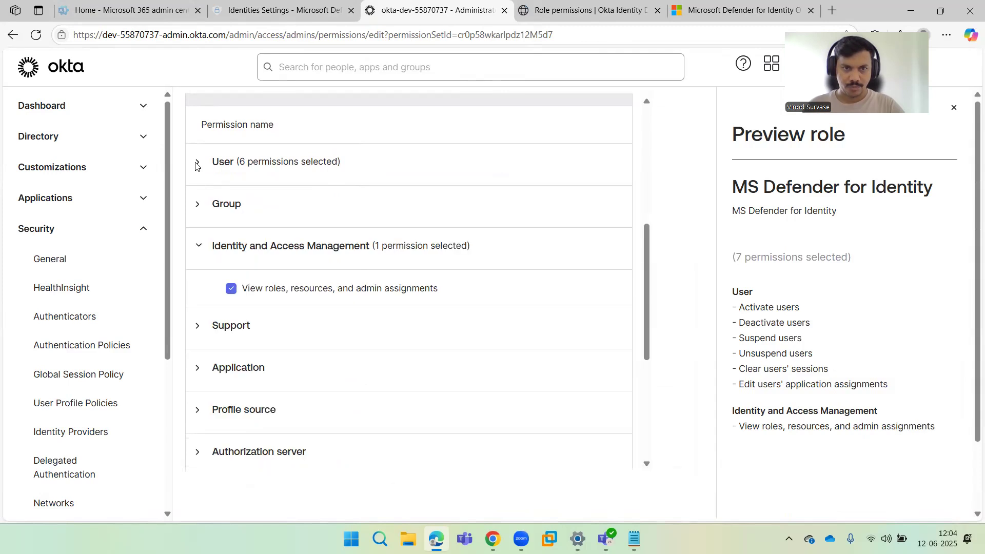
pyautogui.click(198, 325)
pyautogui.scroll(-4, 198, 328)
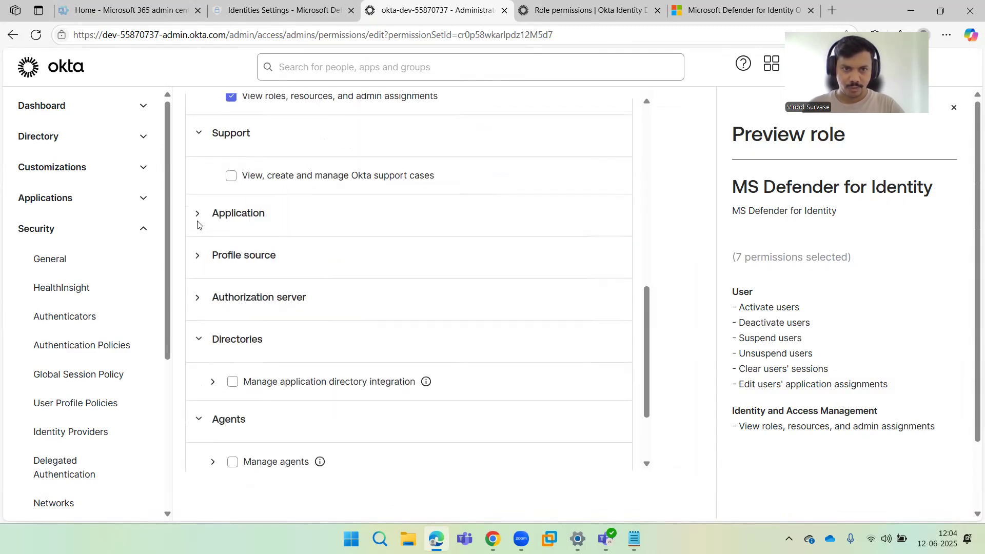
pyautogui.click(197, 224)
pyautogui.scroll(-3, 201, 222)
pyautogui.click(197, 145)
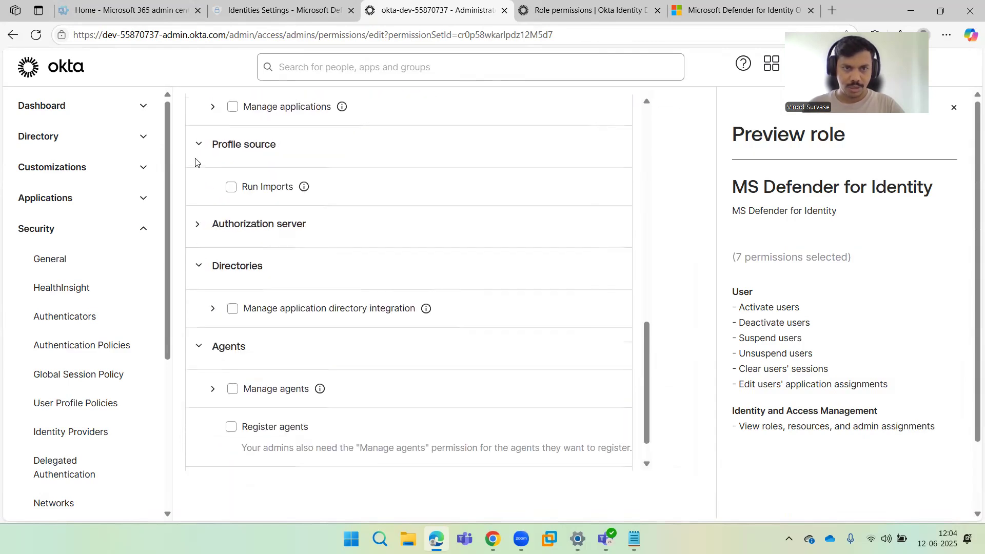
pyautogui.click(198, 225)
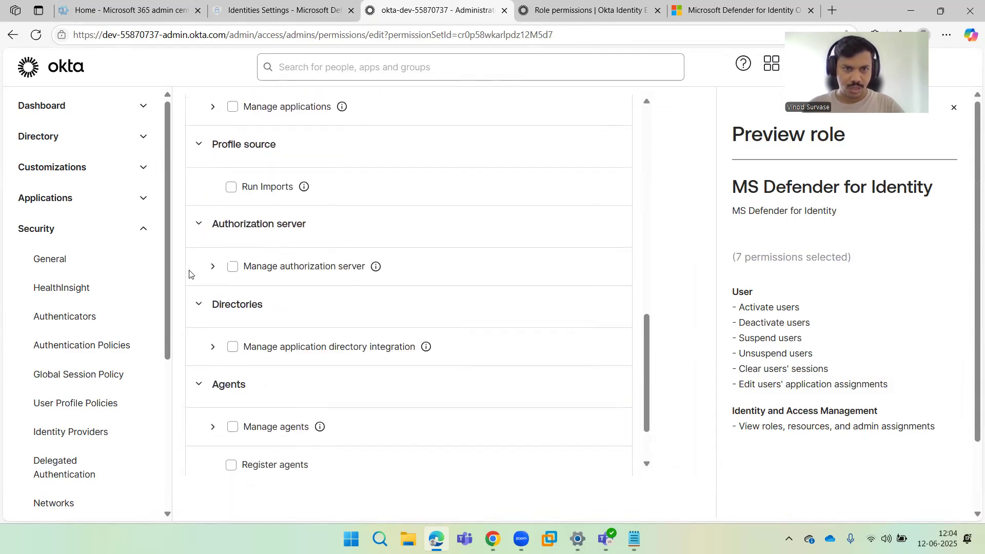
pyautogui.click(198, 304)
pyautogui.scroll(-1, 256, 302)
pyautogui.click(199, 266)
pyautogui.scroll(-3, 410, 325)
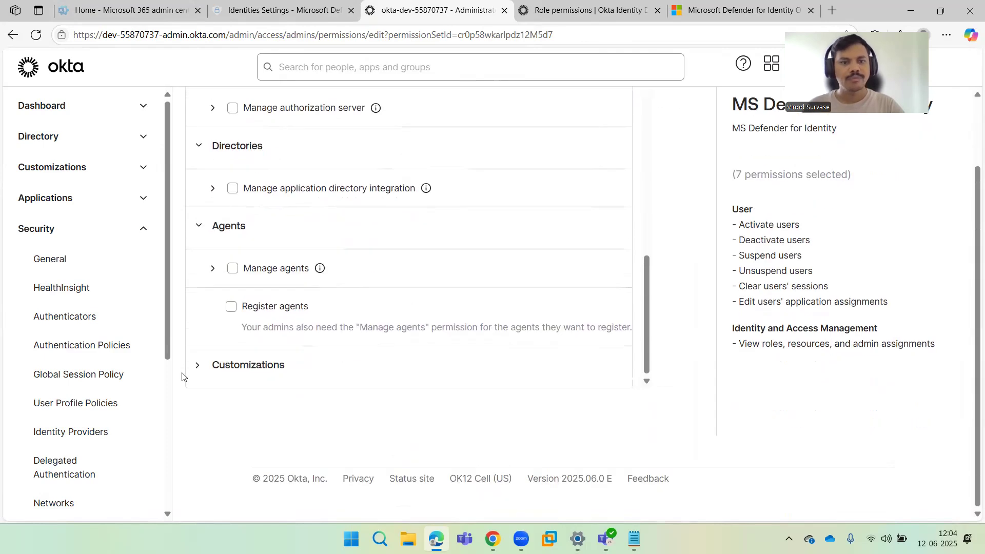
# Step: Expand Customizations, then save the edited MS Defender for Identity role
pyautogui.click(438, 370)
pyautogui.scroll(10, 576, 272)
pyautogui.scroll(5, 817, 275)
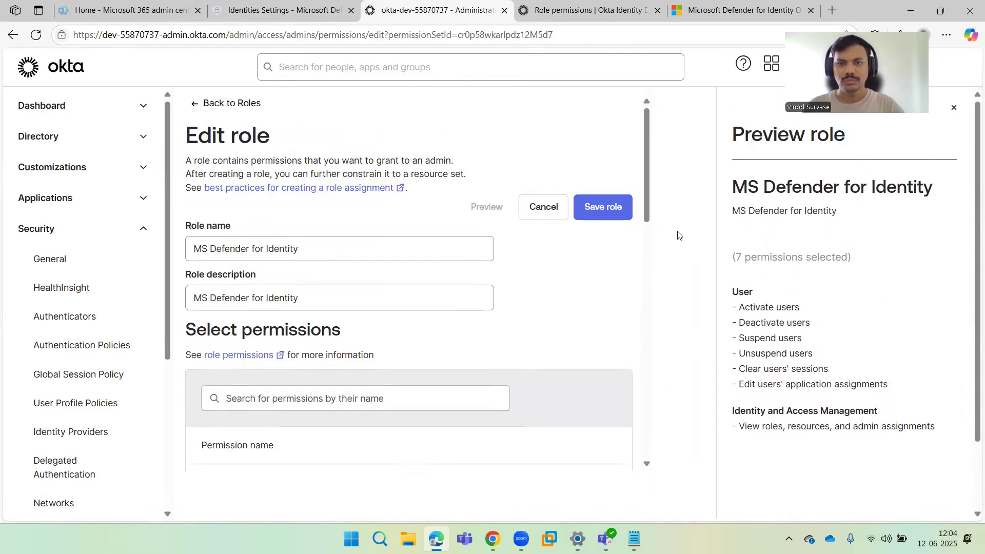
pyautogui.click(585, 206)
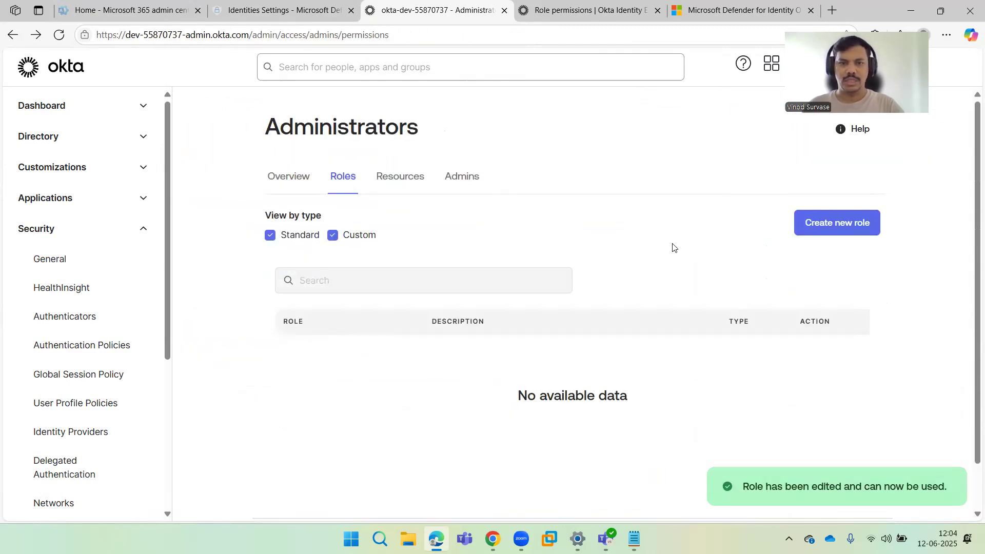
# Step: Filter the Roles list to Read-only Administrator and save its role notification settings
pyautogui.scroll(-2, 616, 265)
pyautogui.click(400, 158)
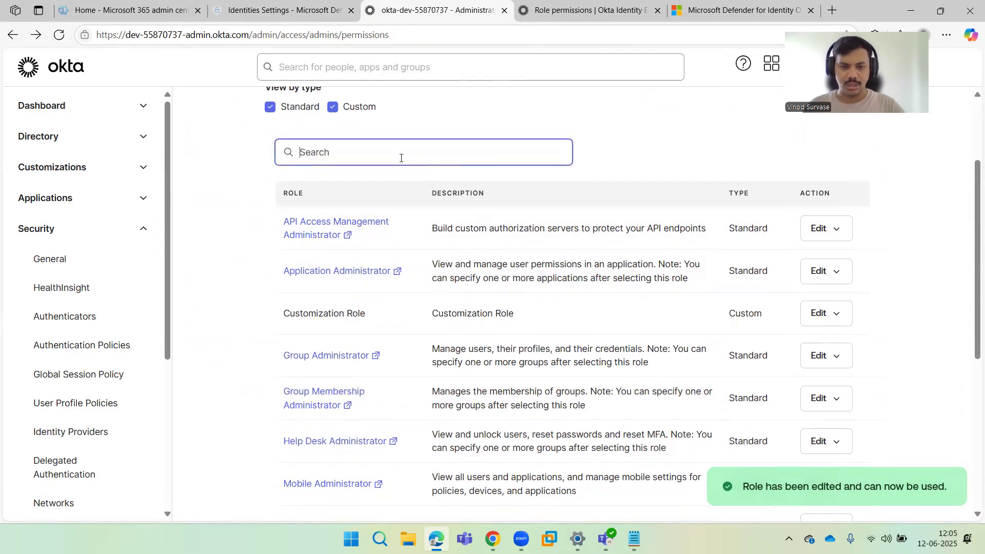
pyautogui.write('read')
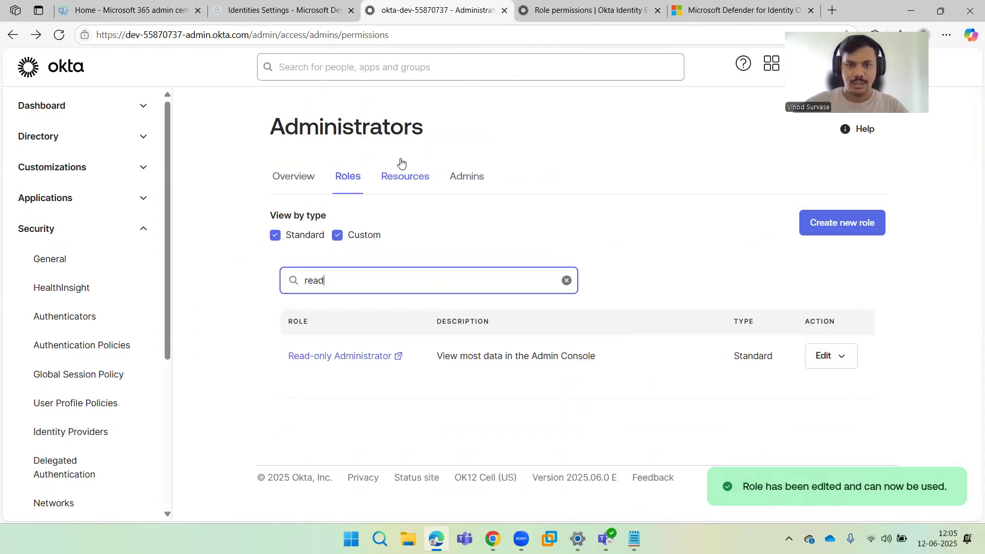
pyautogui.click(828, 356)
pyautogui.click(846, 420)
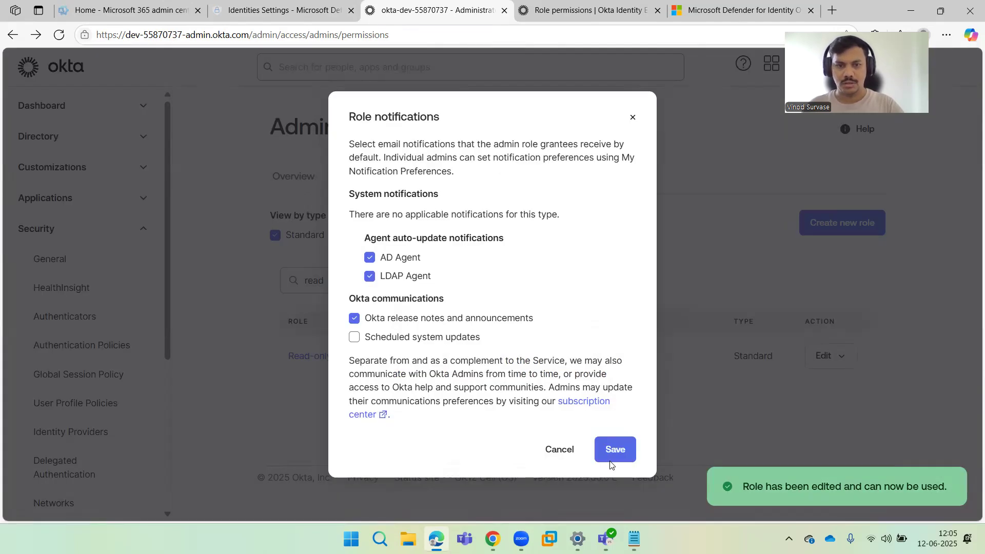
pyautogui.click(629, 72)
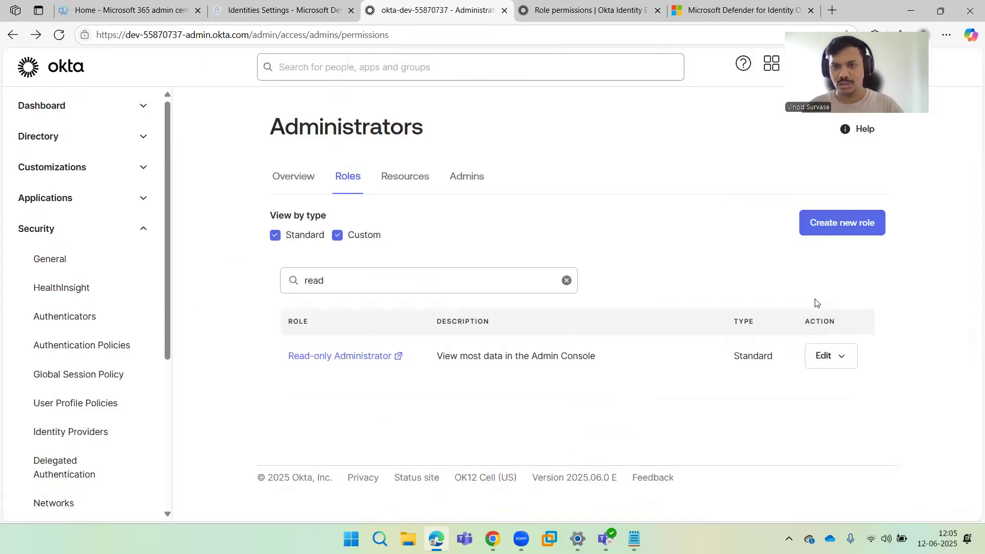
pyautogui.click(833, 354)
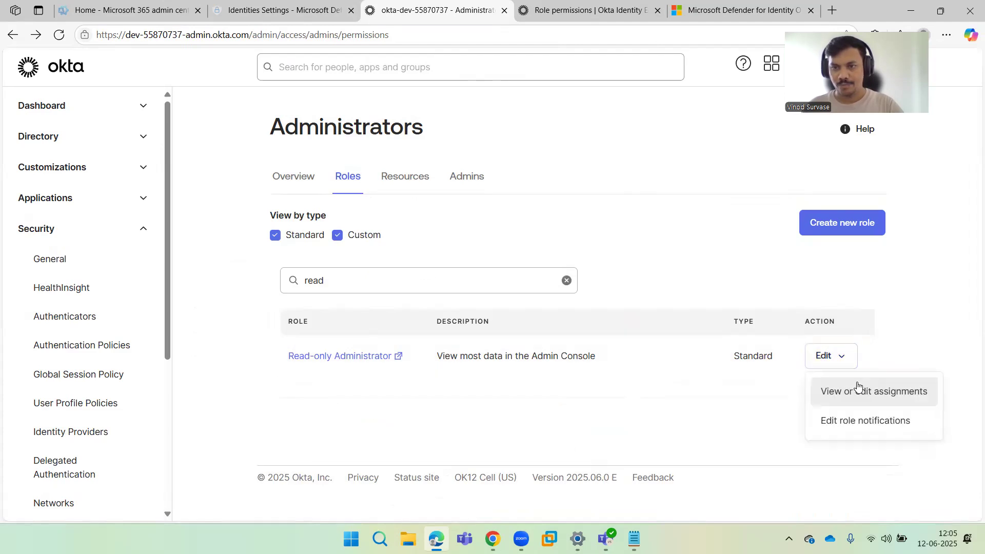
# Step: Add the admin user as a Read-only Administrator assignee and try saving
pyautogui.click(858, 389)
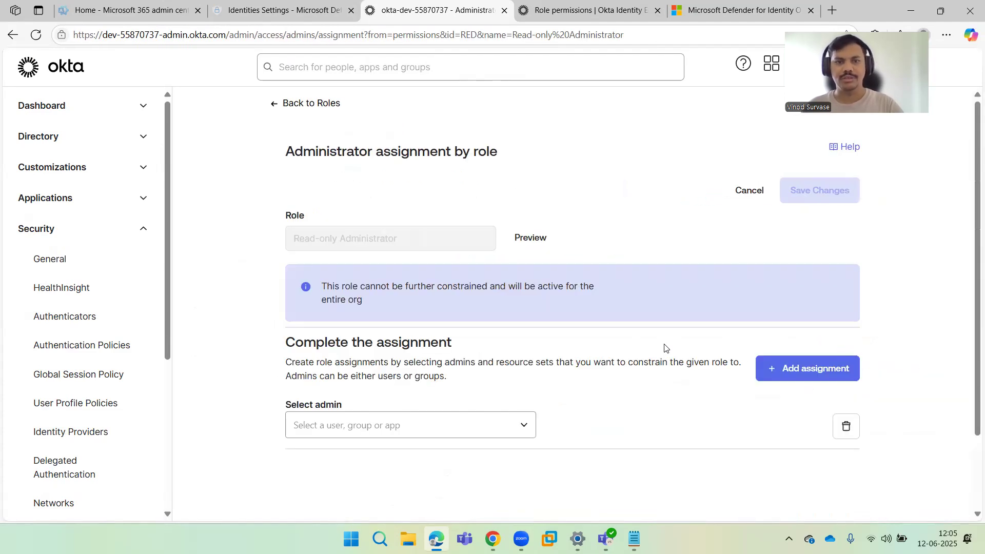
pyautogui.scroll(-2, 626, 322)
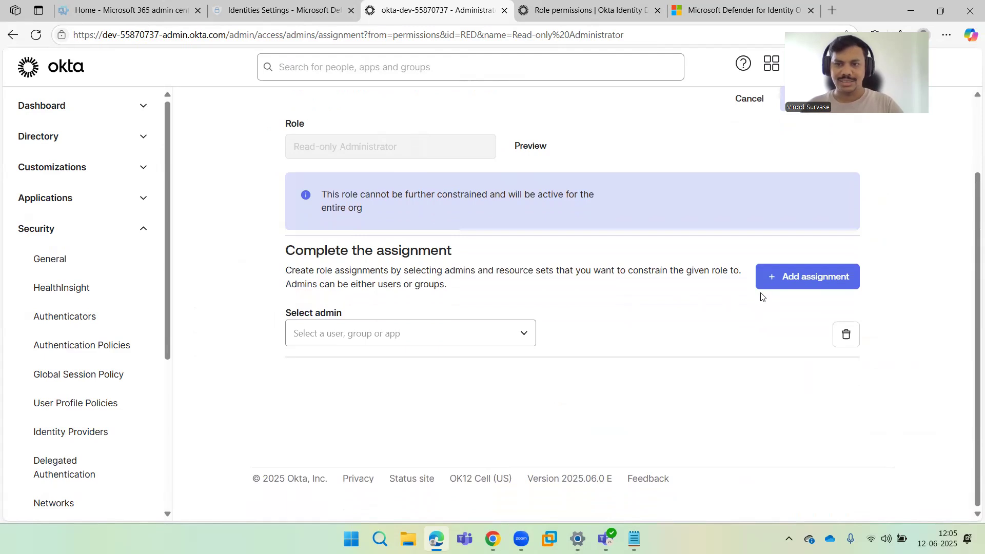
pyautogui.click(803, 279)
pyautogui.scroll(-1, 611, 291)
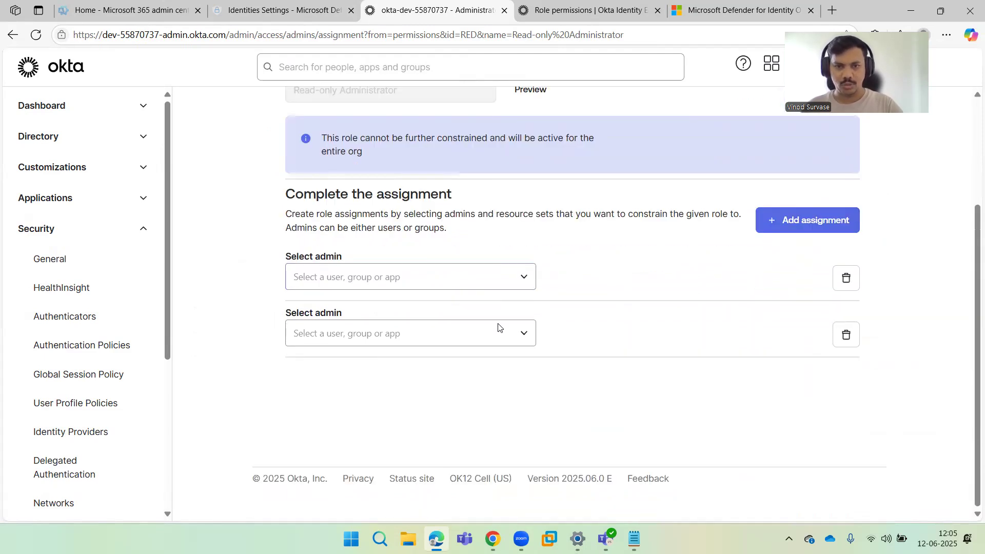
pyautogui.click(500, 331)
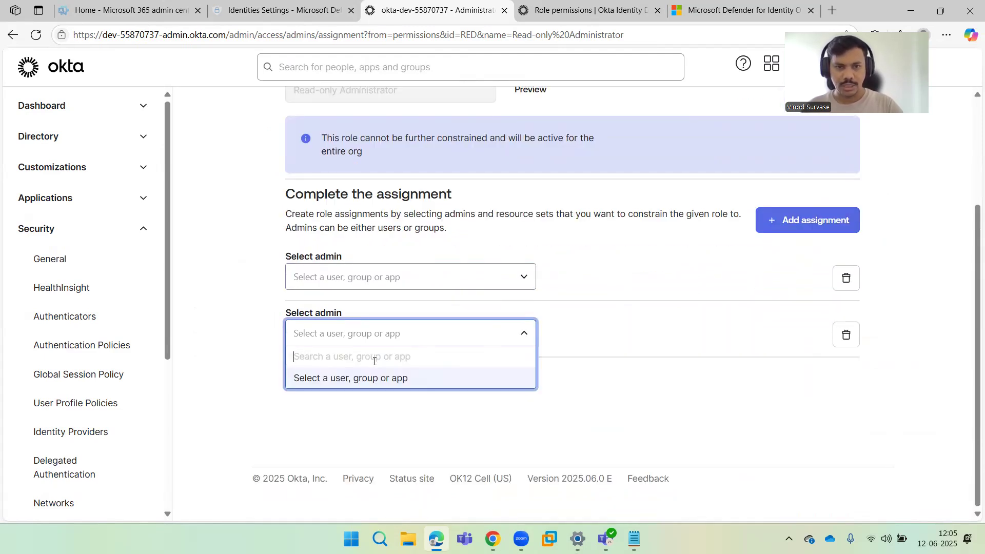
pyautogui.write('admin')
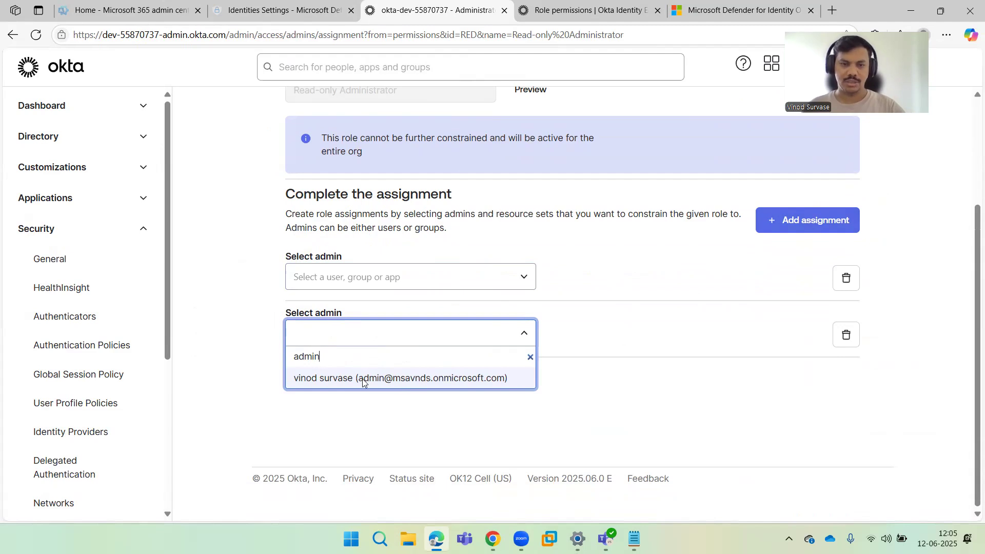
pyautogui.click(362, 379)
pyautogui.click(362, 382)
pyautogui.scroll(3, 466, 380)
pyautogui.click(803, 201)
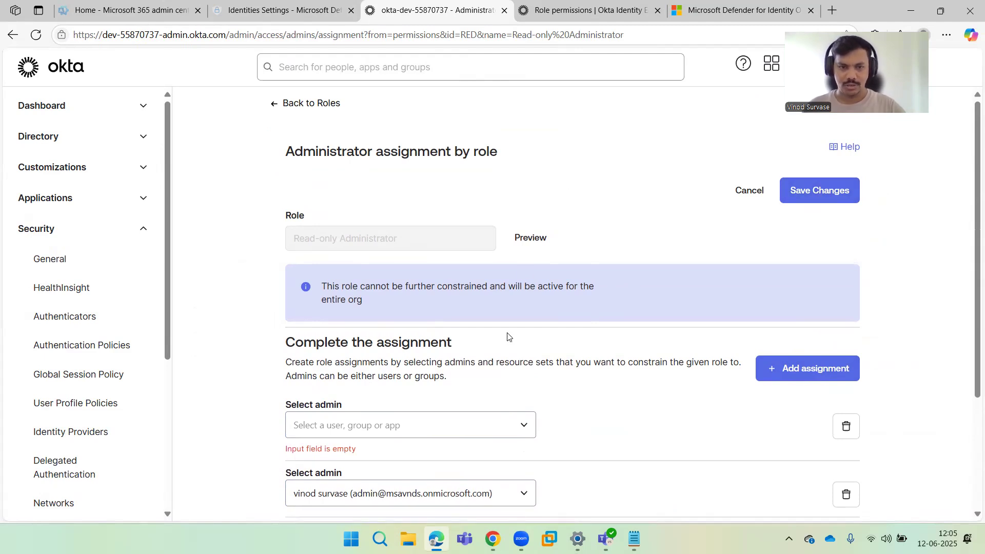
# Step: Fill the empty row with the same admin, remove the duplicate row, and confirm saving
pyautogui.click(408, 424)
pyautogui.write('admin')
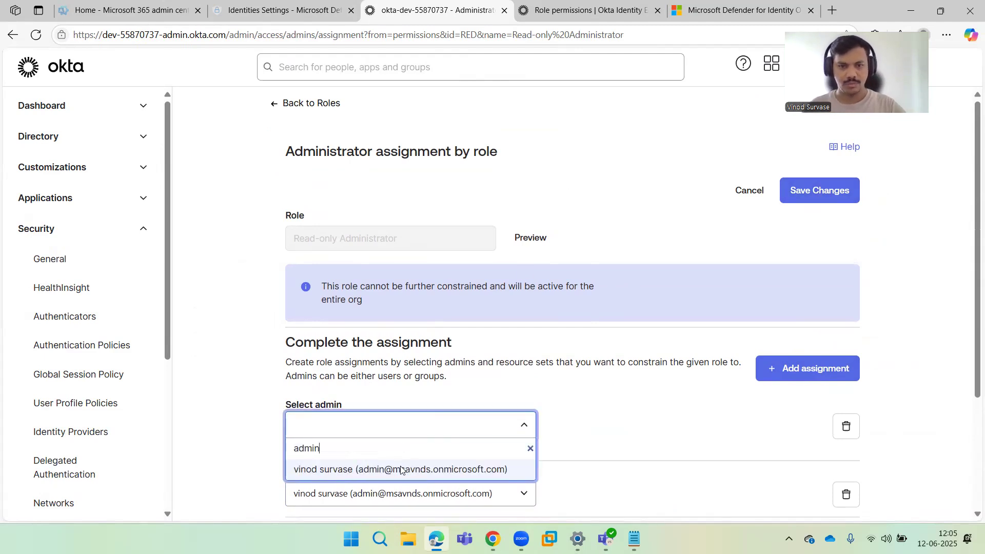
pyautogui.click(401, 470)
pyautogui.scroll(-4, 423, 430)
pyautogui.click(845, 357)
pyautogui.scroll(-2, 555, 383)
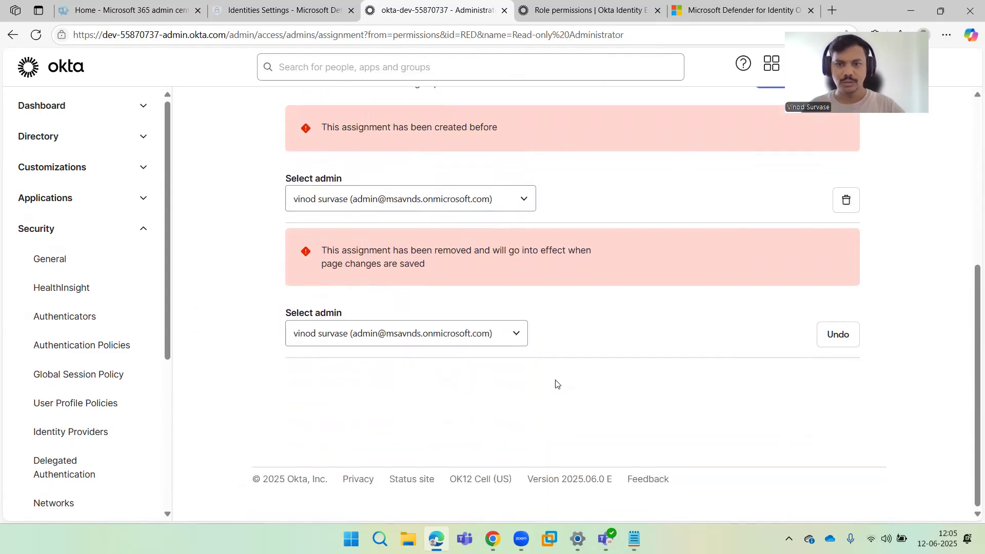
pyautogui.scroll(5, 852, 284)
pyautogui.click(805, 152)
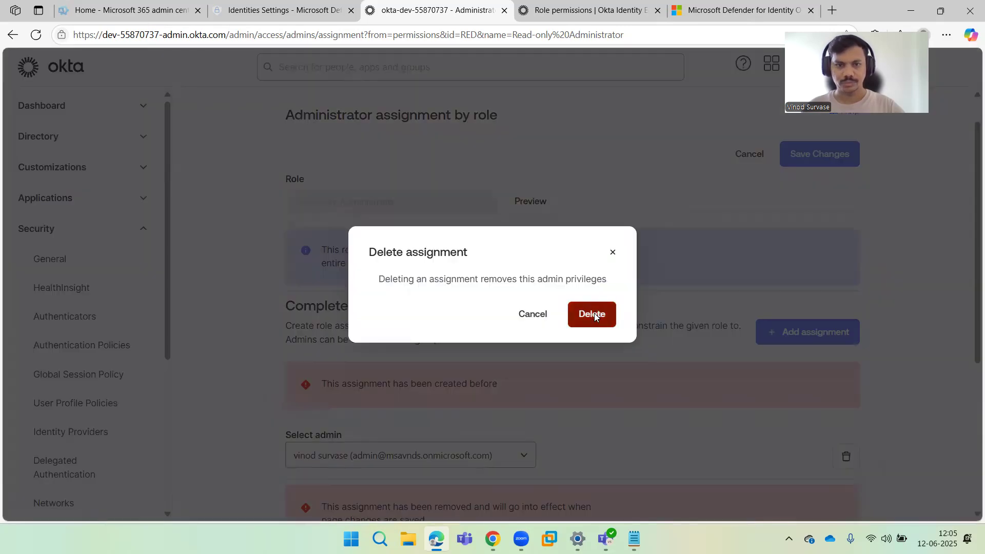
pyautogui.click(590, 312)
# Step: Clear the remaining assignment rows, retry saving, then discard the changes and leave the page
pyautogui.scroll(-4, 656, 320)
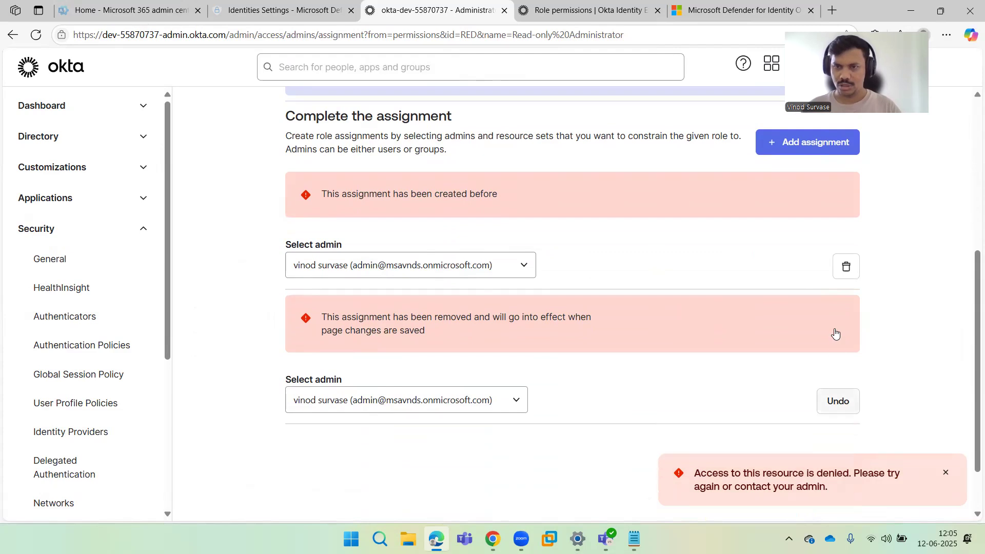
pyautogui.scroll(6, 821, 303)
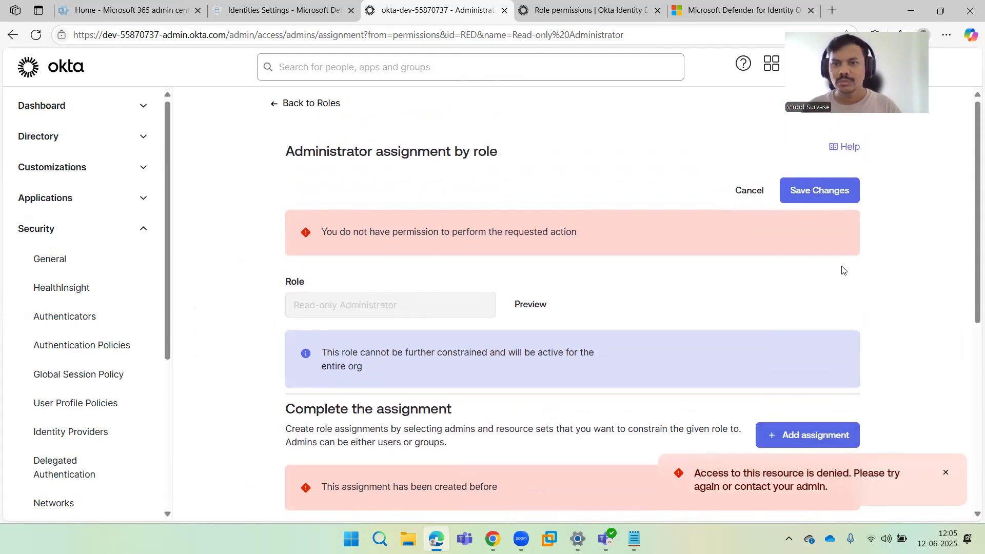
pyautogui.scroll(-4, 836, 282)
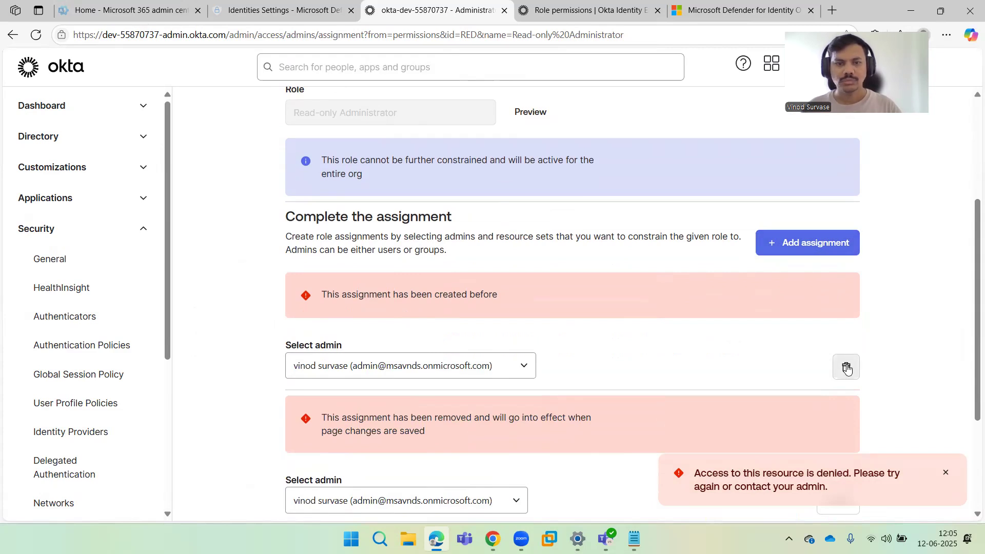
pyautogui.click(811, 245)
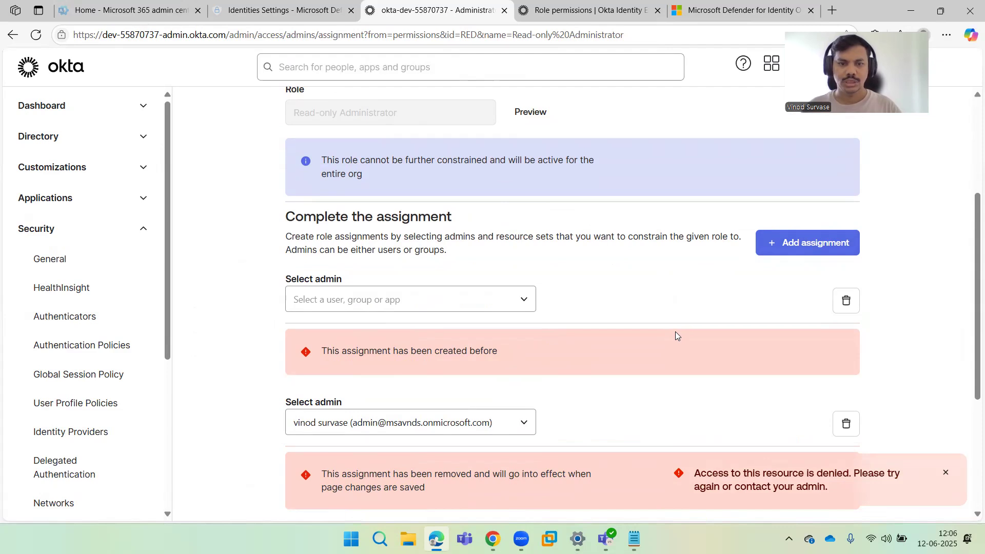
pyautogui.scroll(-4, 664, 348)
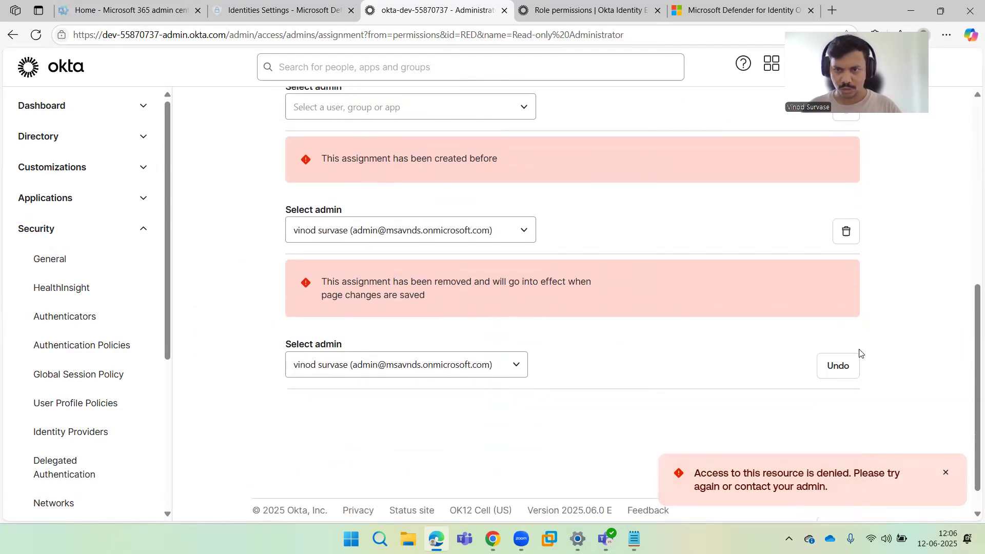
pyautogui.click(846, 232)
pyautogui.scroll(10, 528, 275)
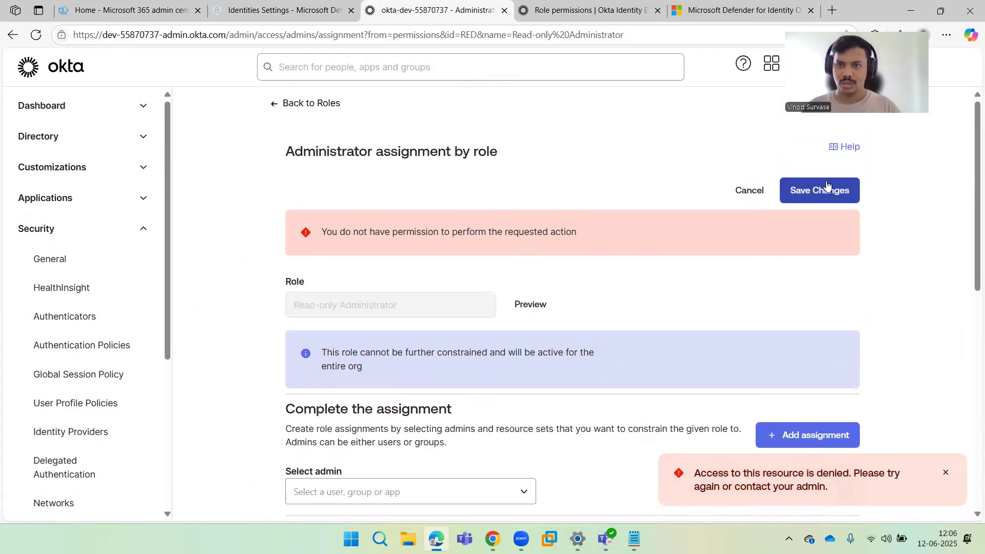
pyautogui.click(827, 185)
pyautogui.click(591, 317)
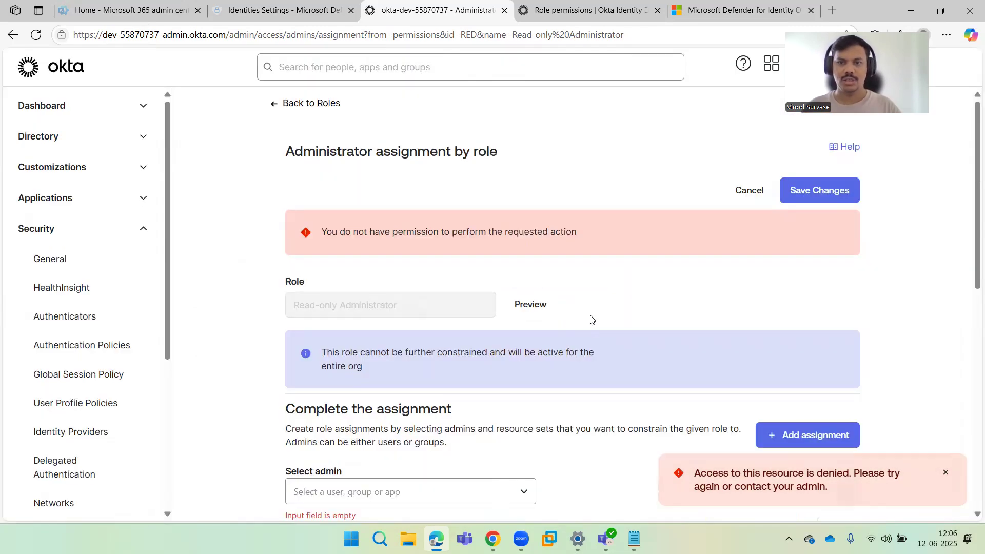
pyautogui.click(750, 191)
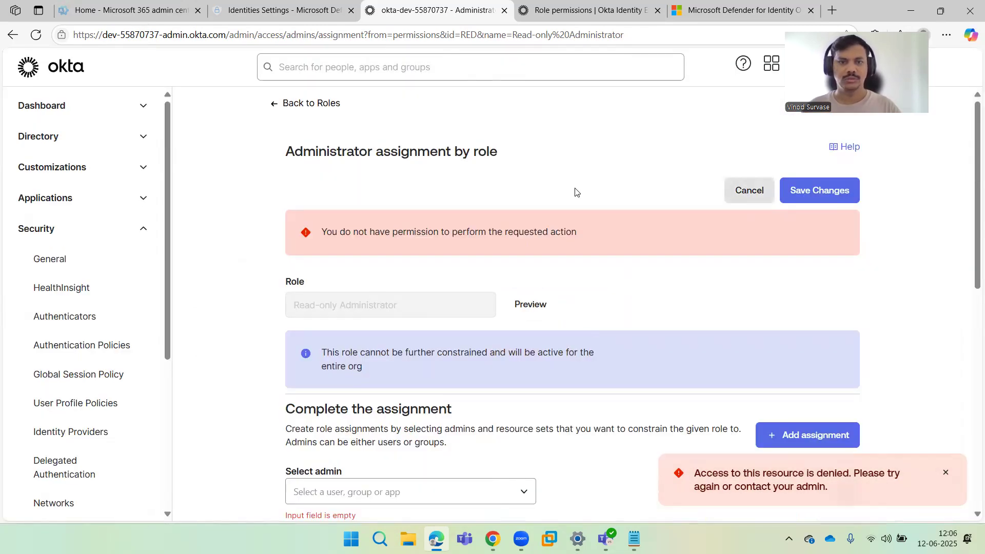
pyautogui.click(600, 323)
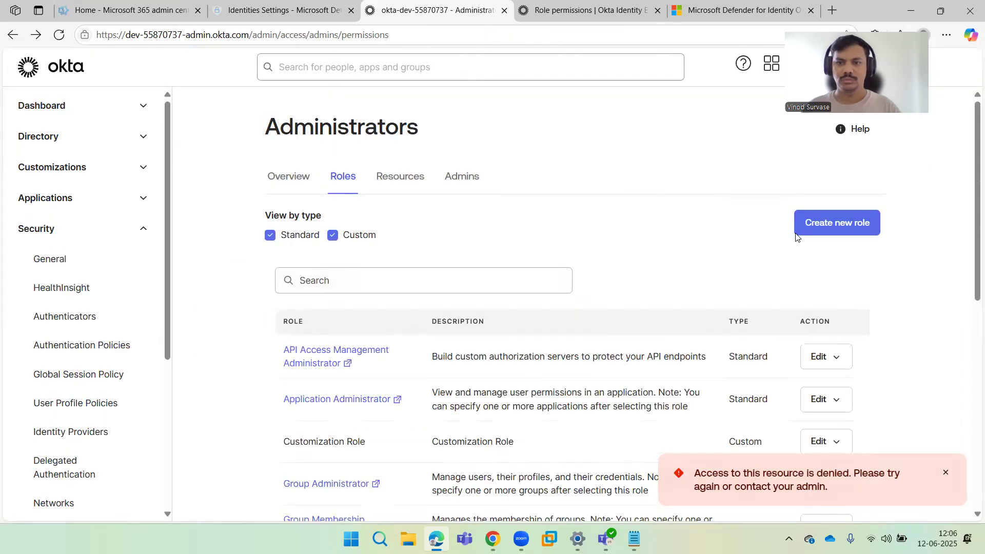
# Step: Search the roles for 'read' and open the Read-only Administrator help page in another tab
pyautogui.scroll(-1, 596, 260)
pyautogui.click(431, 207)
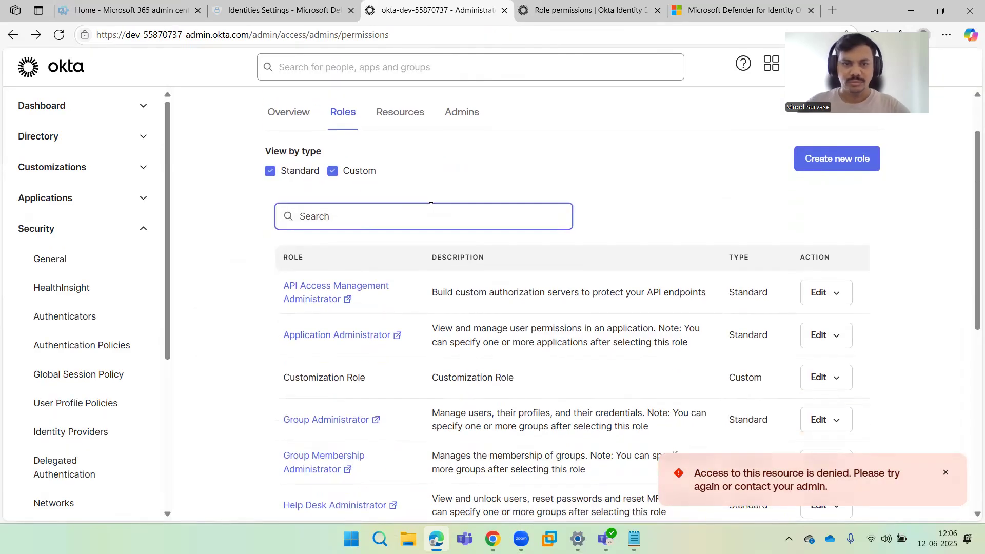
pyautogui.write('read on')
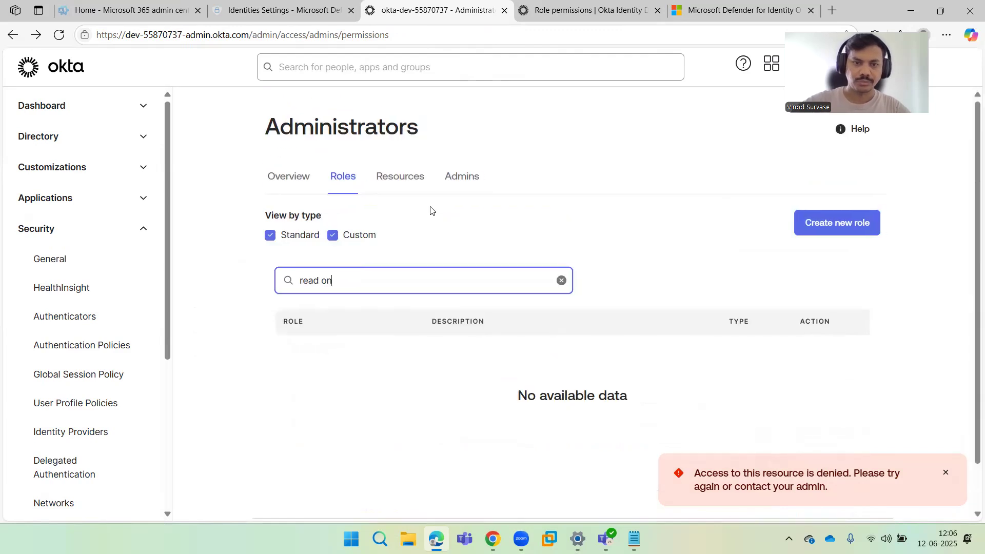
pyautogui.press('BackSpace')
pyautogui.press('BackSpace')
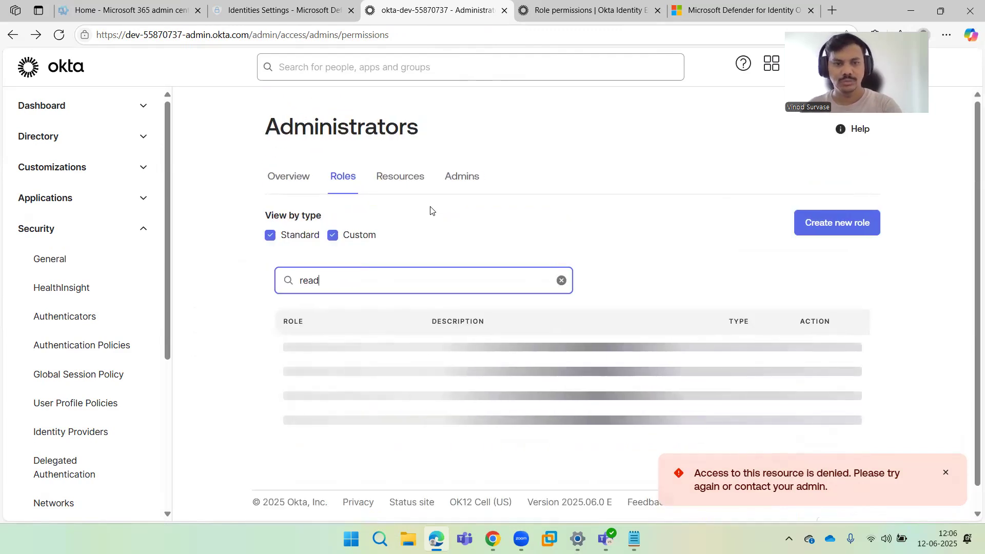
pyautogui.click(341, 355)
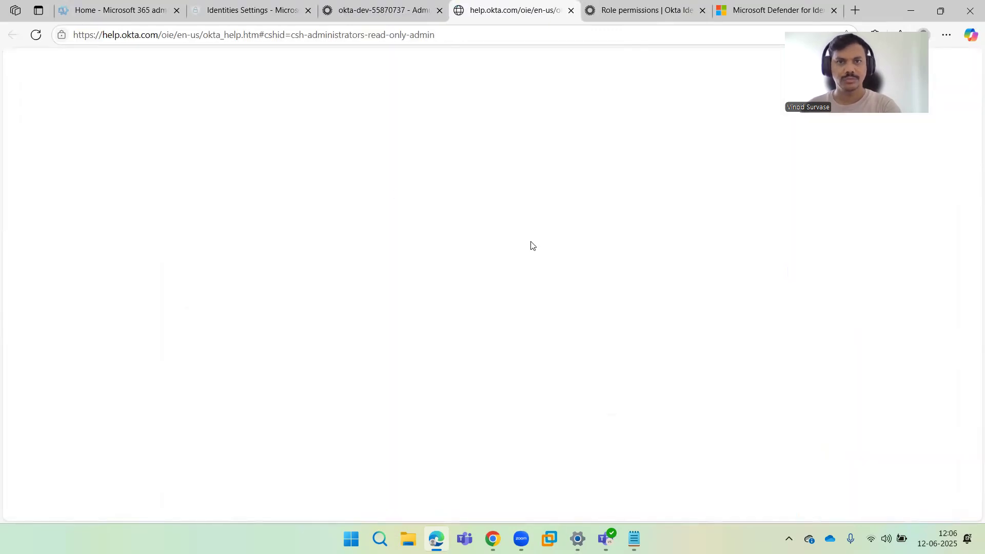
pyautogui.click(399, 9)
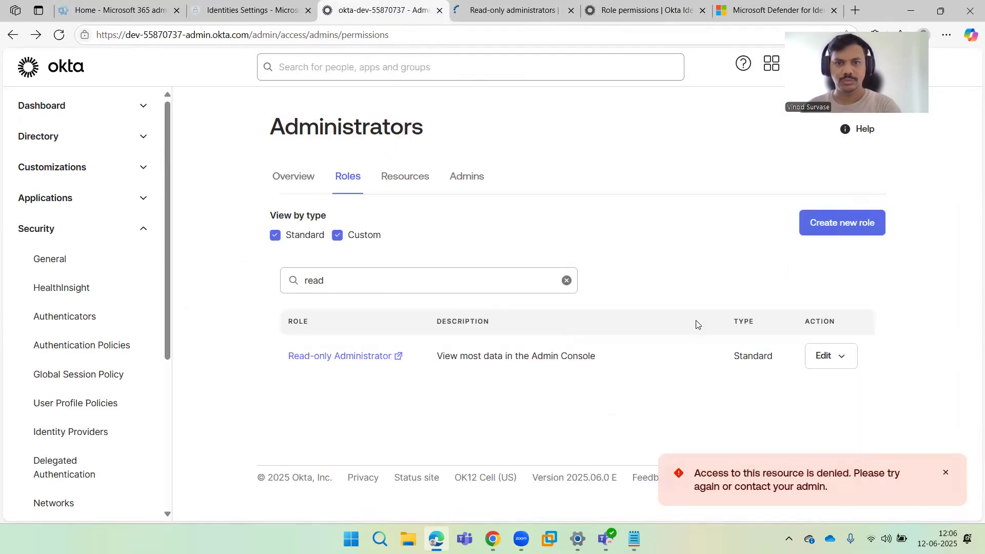
# Step: Open the Read-only Administrator assignments and add a row for an admin account
pyautogui.click(844, 357)
pyautogui.click(848, 381)
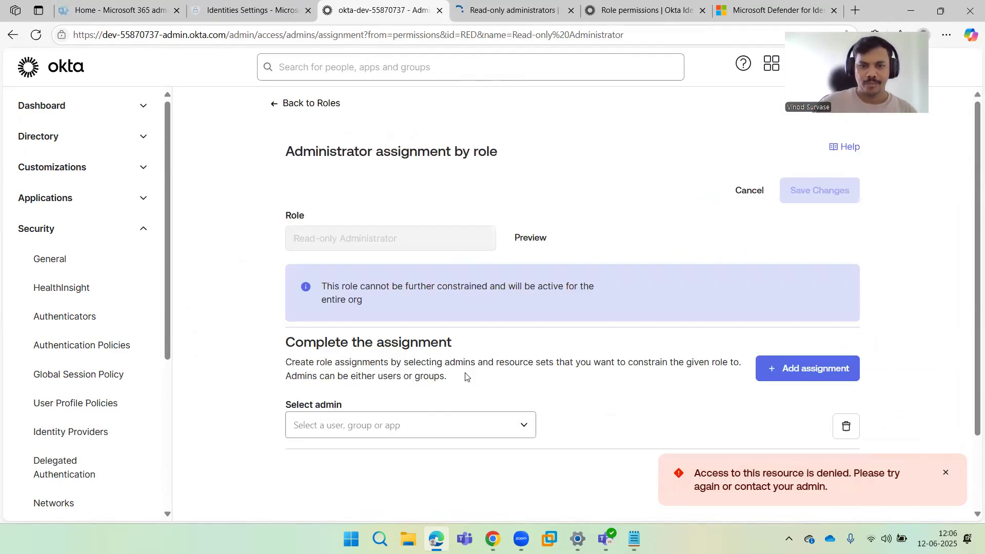
pyautogui.scroll(-2, 475, 365)
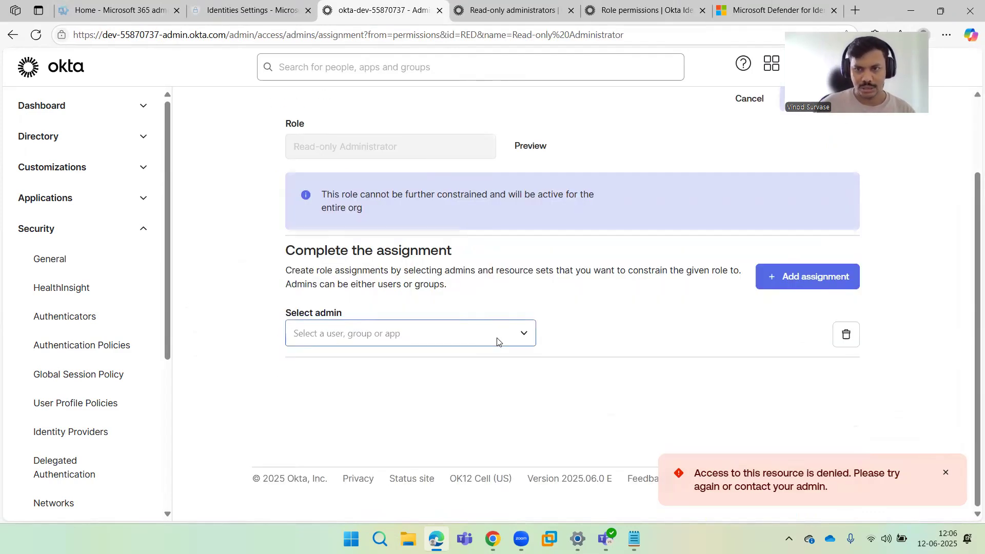
pyautogui.click(783, 275)
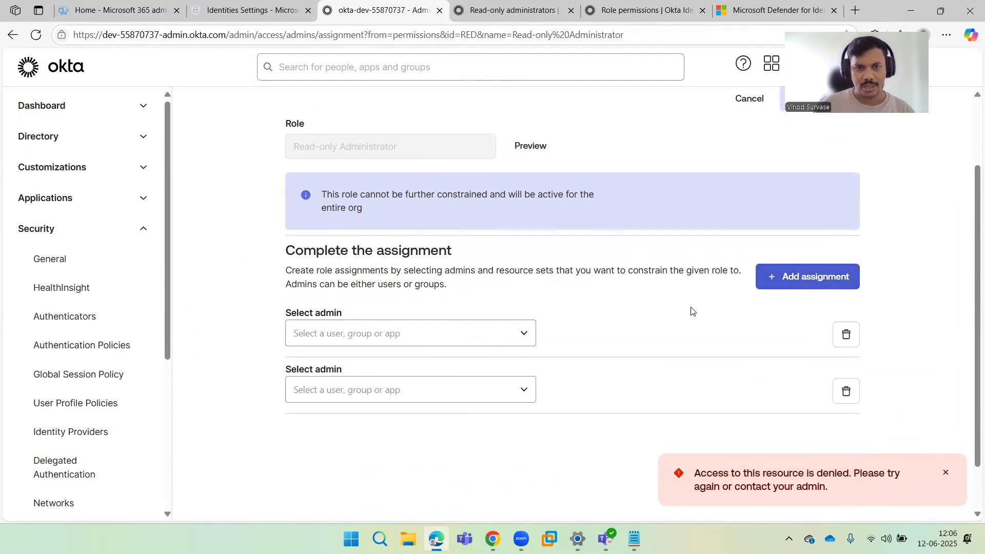
pyautogui.scroll(-2, 537, 369)
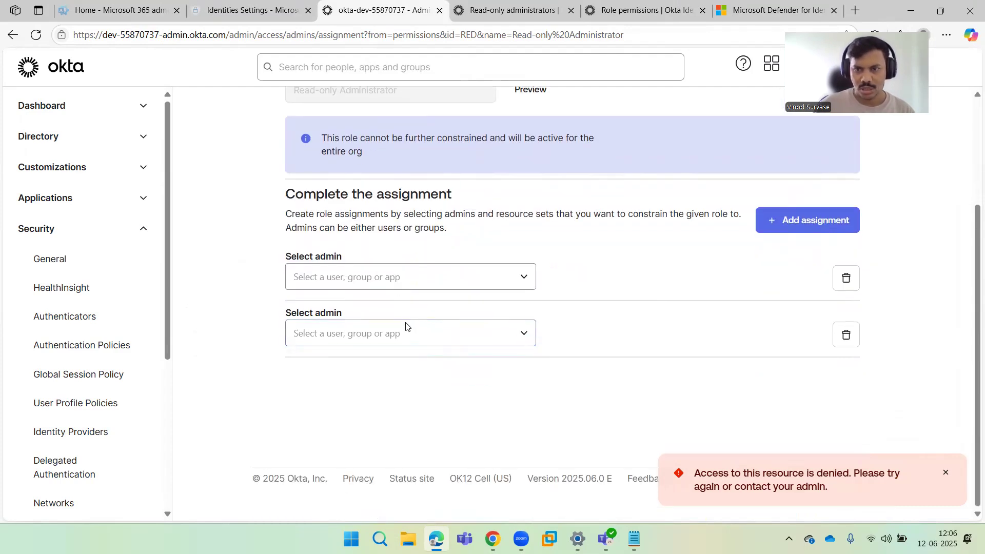
pyautogui.click(430, 338)
pyautogui.write('admin')
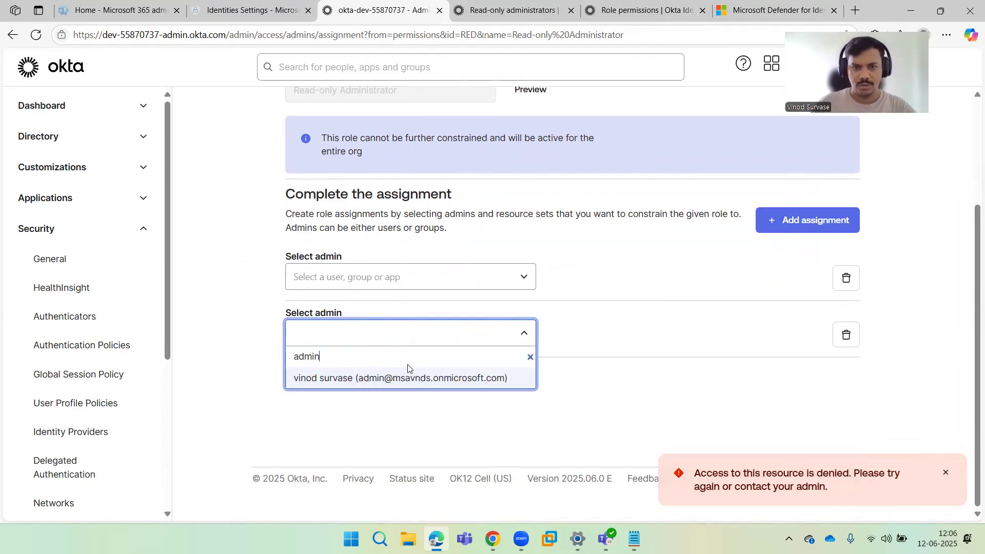
pyautogui.click(407, 377)
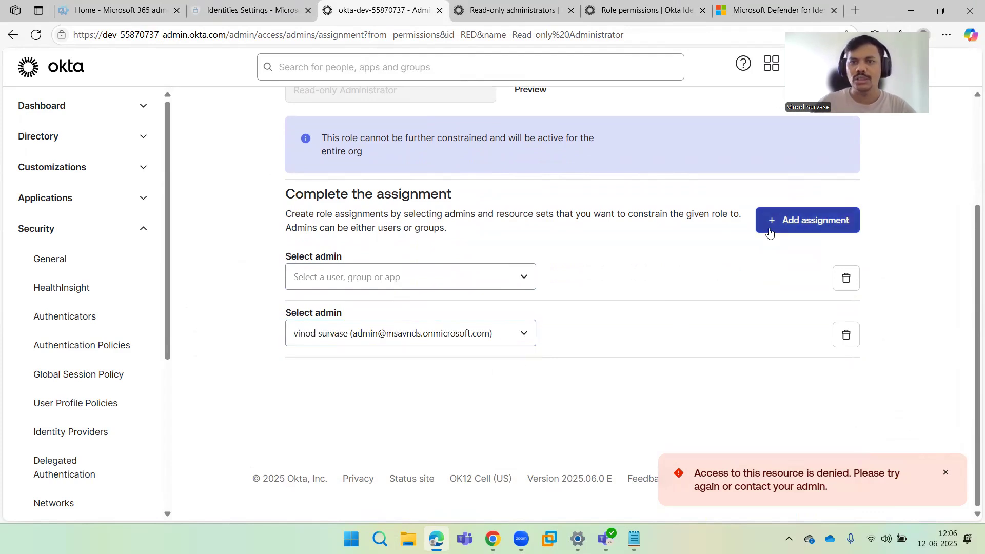
# Step: Attempt a save, remove the second admin's assignment, and leave the page without saving
pyautogui.scroll(3, 820, 236)
pyautogui.click(820, 190)
pyautogui.scroll(-3, 749, 244)
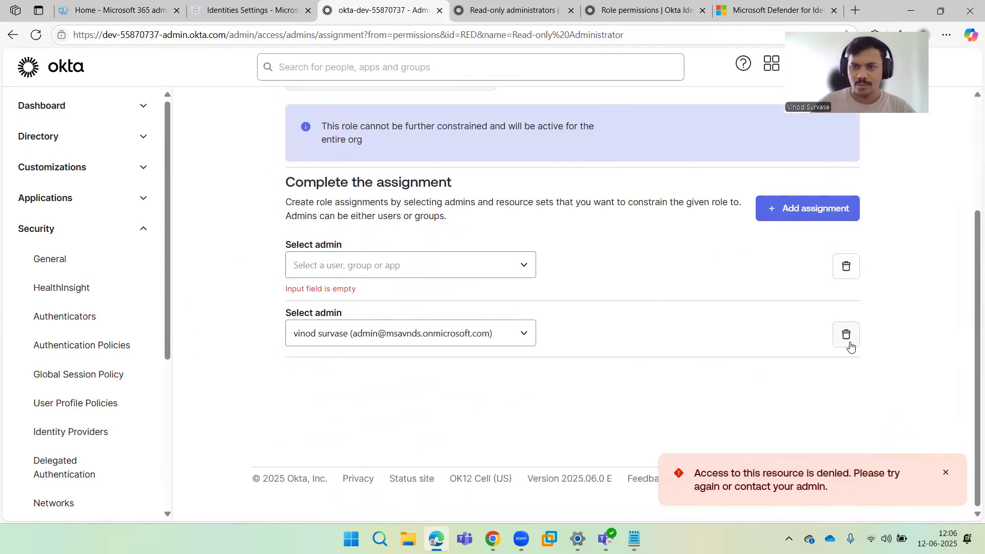
pyautogui.click(846, 334)
pyautogui.scroll(3, 734, 341)
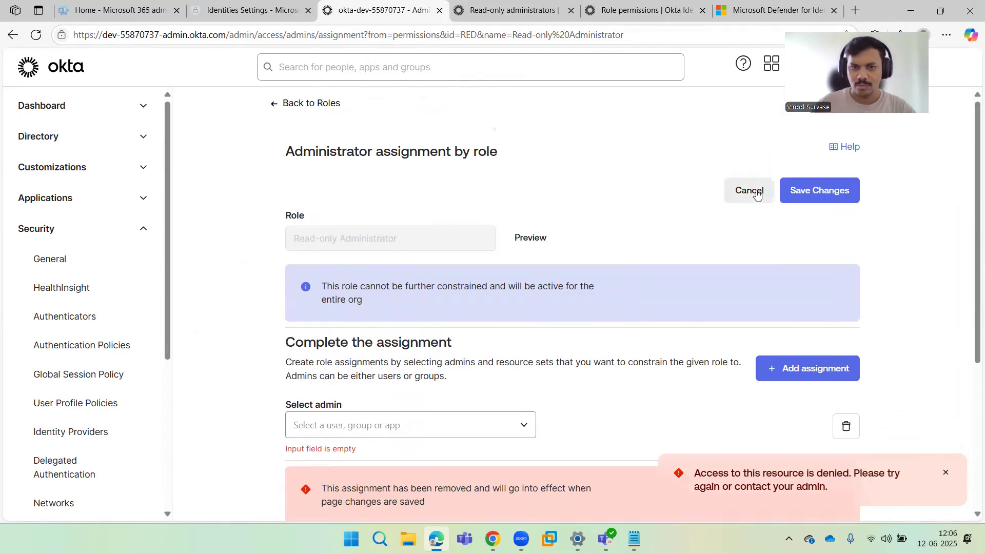
pyautogui.click(756, 193)
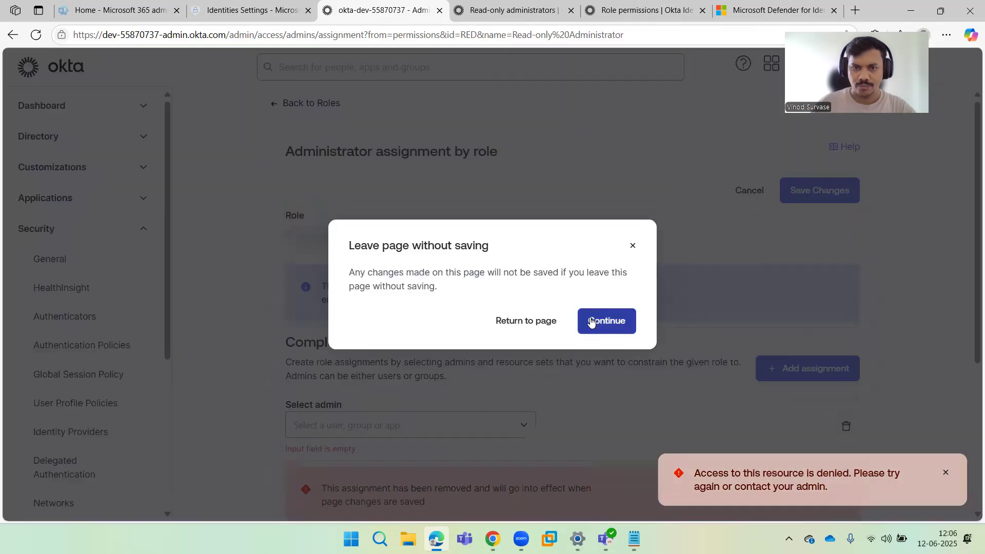
pyautogui.click(549, 321)
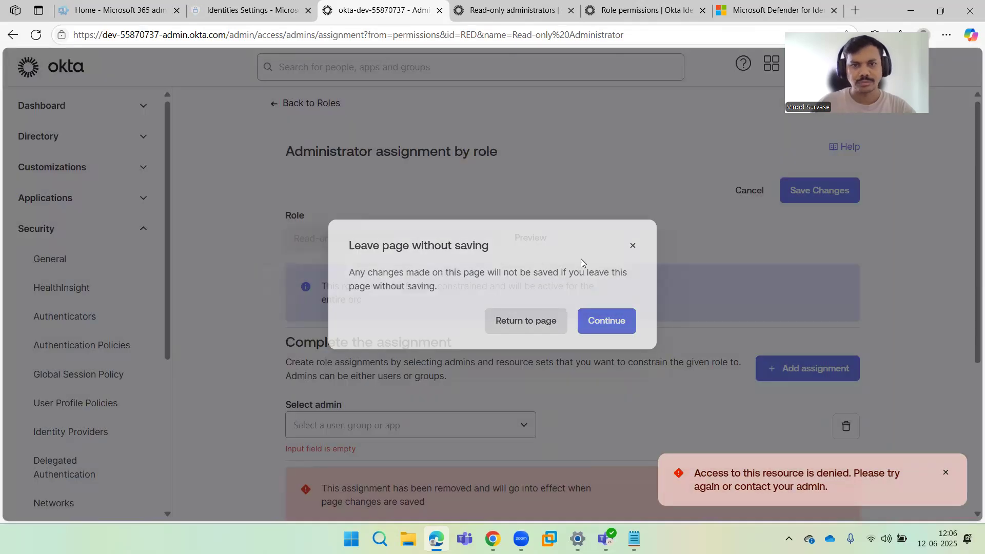
pyautogui.scroll(-5, 708, 284)
pyautogui.scroll(5, 667, 243)
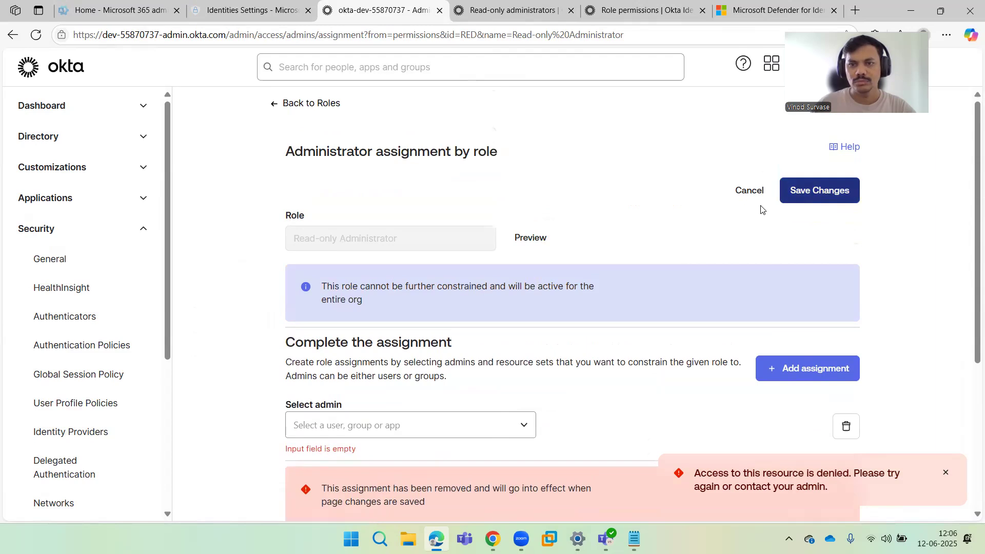
pyautogui.click(598, 312)
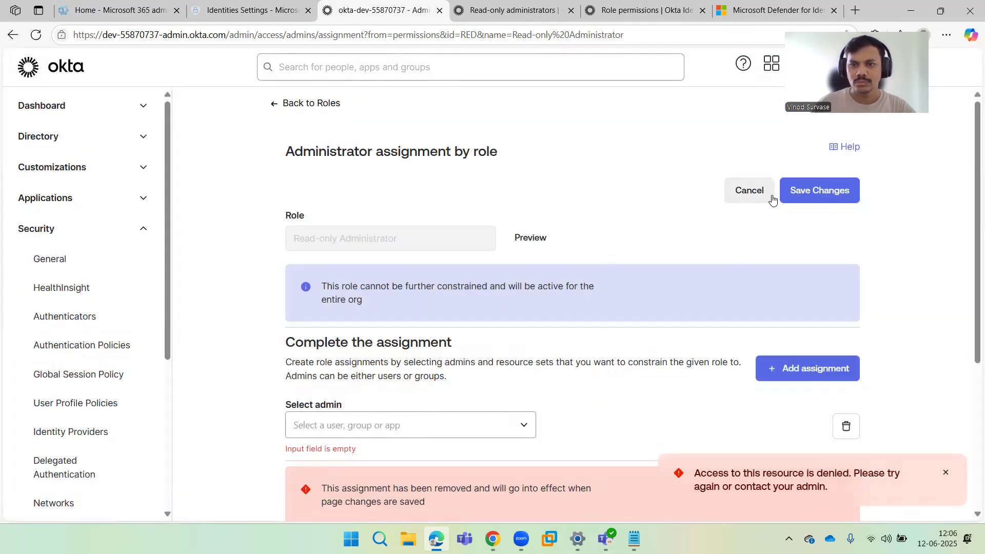
pyautogui.click(764, 198)
# Step: Confirm leaving without saving and search the roles list for 'rea'
pyautogui.click(603, 322)
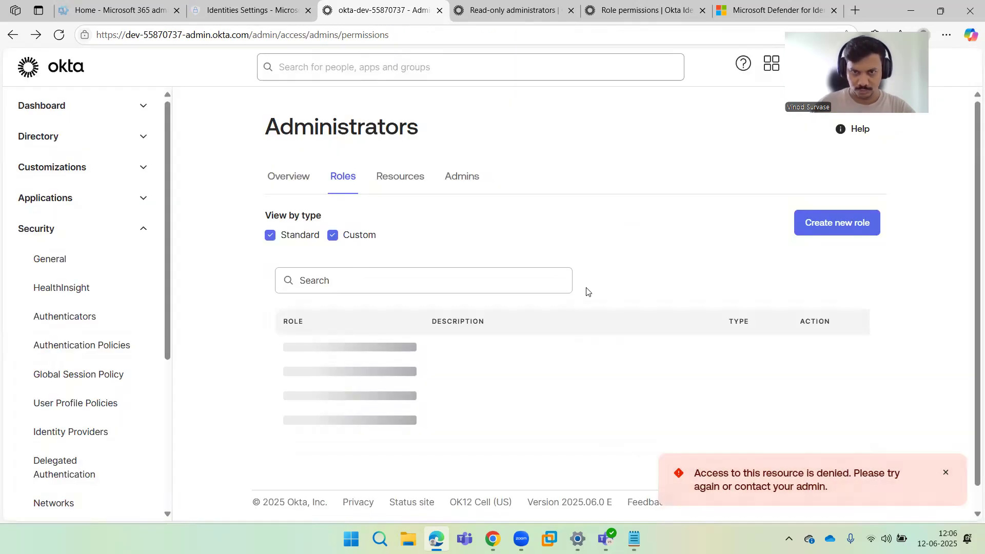
pyautogui.scroll(-3, 433, 296)
pyautogui.scroll(3, 460, 309)
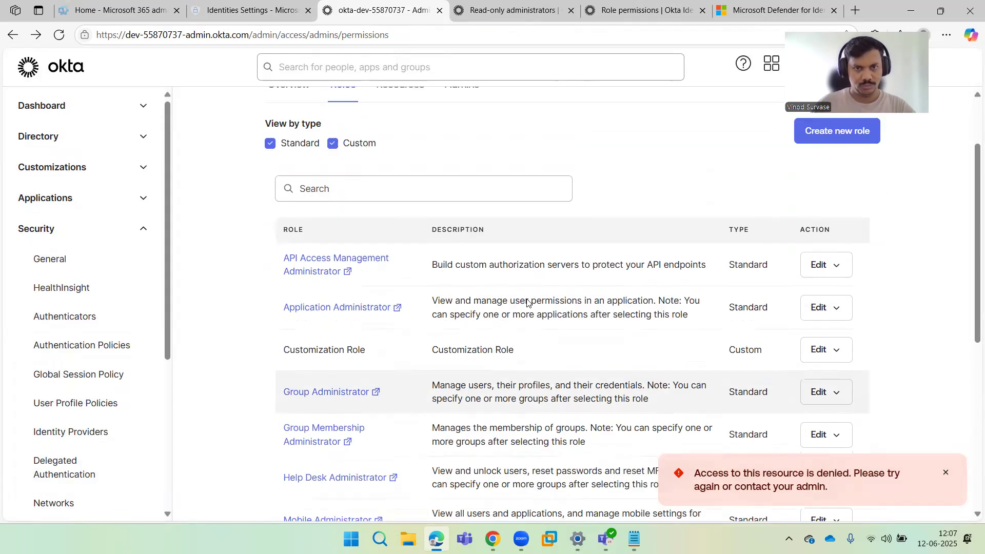
pyautogui.click(392, 217)
pyautogui.write('rea')
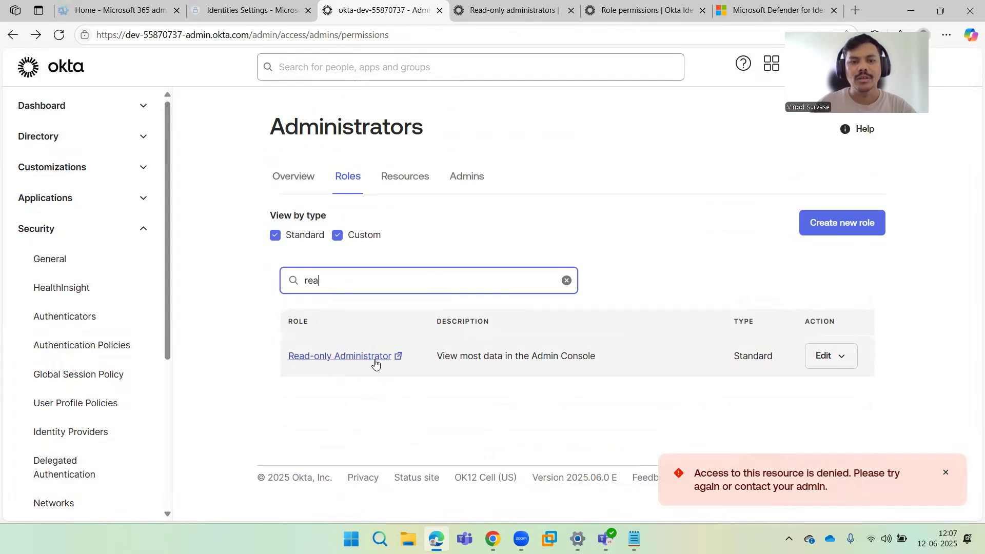
# Step: Open the Read-only Administrator assignments and select the admin account in Select admin
pyautogui.click(819, 366)
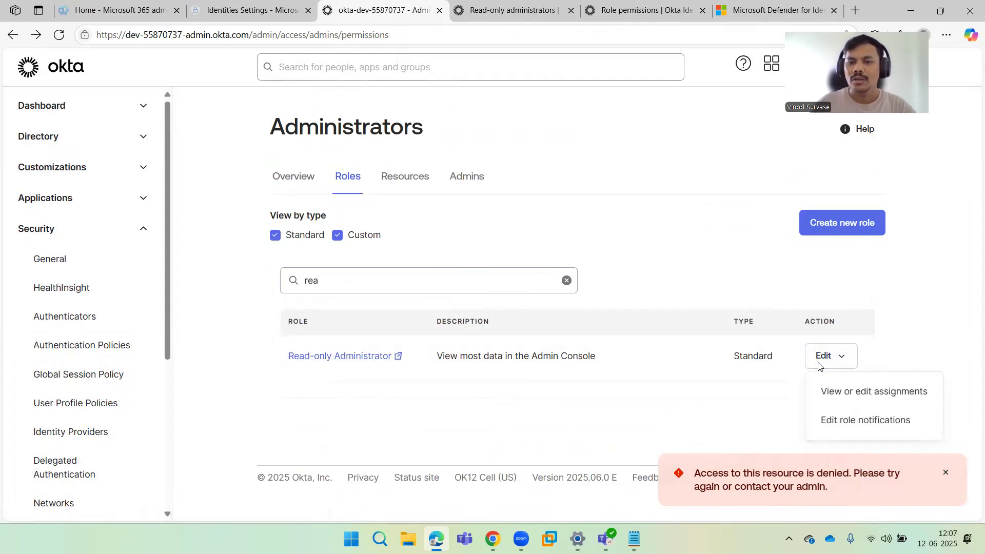
pyautogui.click(838, 390)
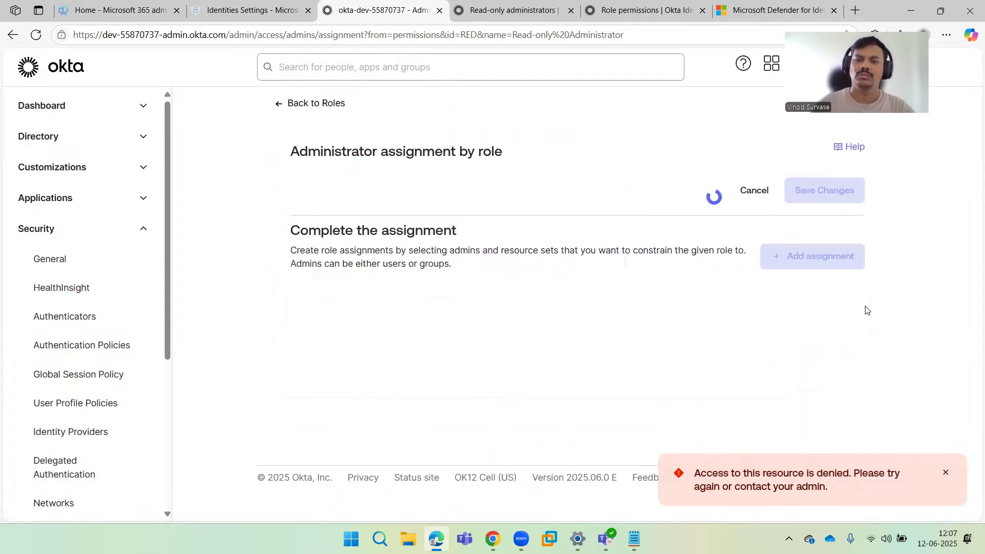
pyautogui.scroll(-2, 421, 391)
pyautogui.click(412, 368)
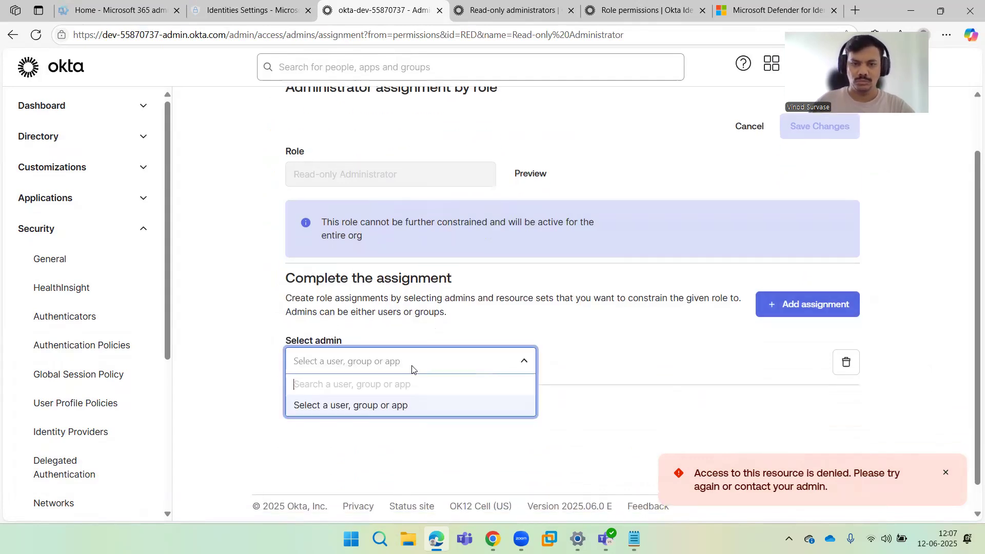
pyautogui.write('admin')
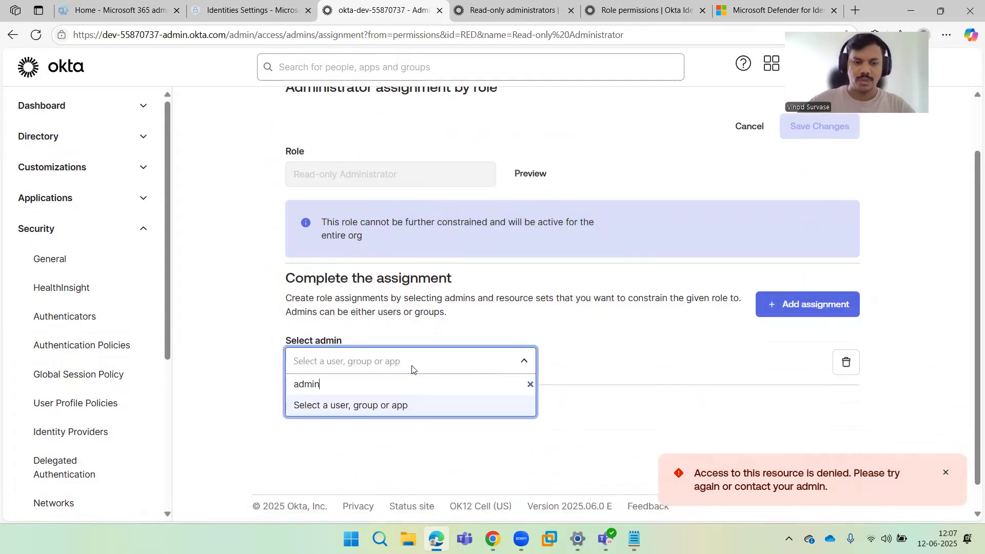
pyautogui.click(413, 405)
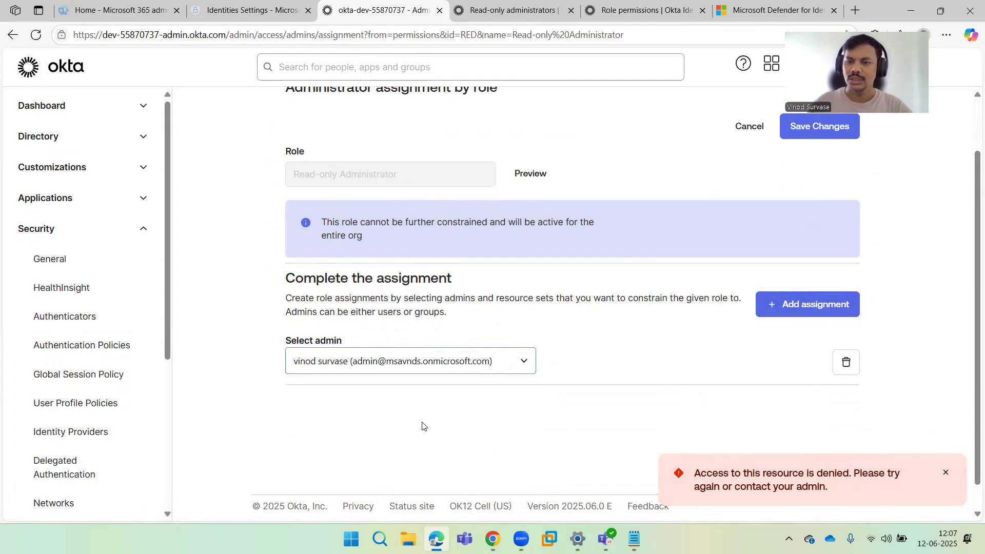
pyautogui.scroll(1, 817, 285)
pyautogui.scroll(-2, 811, 288)
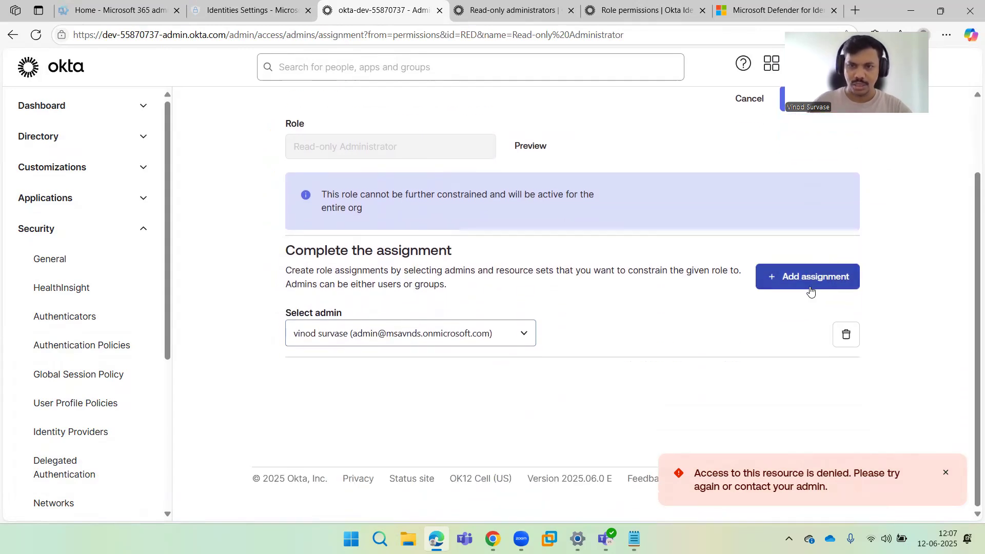
# Step: Add an empty assignment row, attempt Save Changes, then discard the edits unsaved
pyautogui.click(793, 279)
pyautogui.scroll(-1, 633, 347)
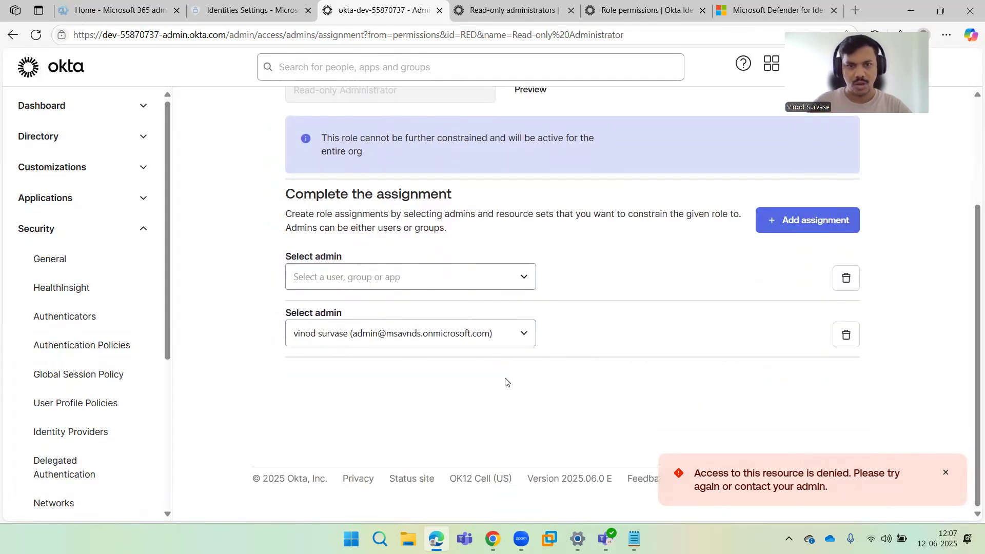
pyautogui.scroll(3, 667, 252)
pyautogui.click(818, 190)
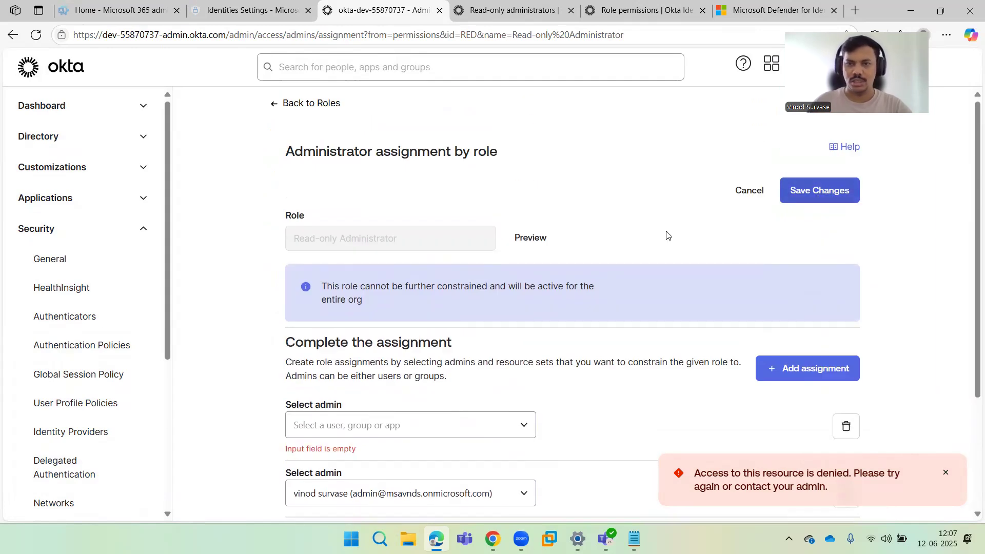
pyautogui.scroll(-3, 658, 244)
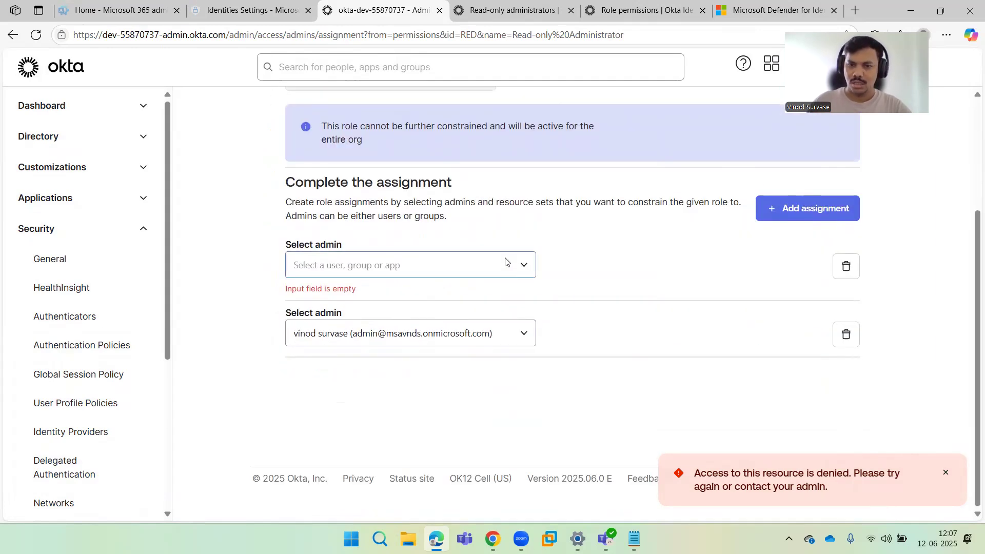
pyautogui.scroll(3, 589, 349)
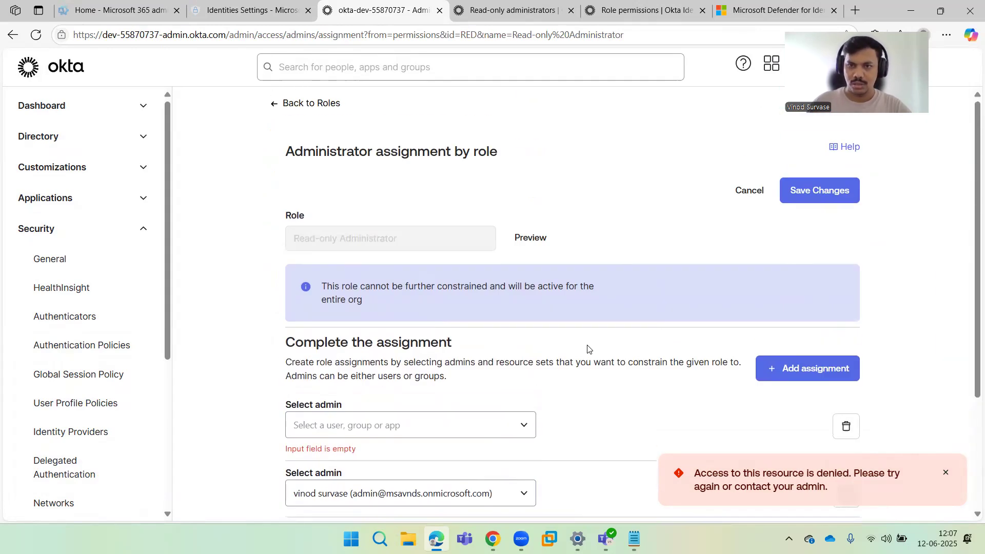
pyautogui.click(746, 196)
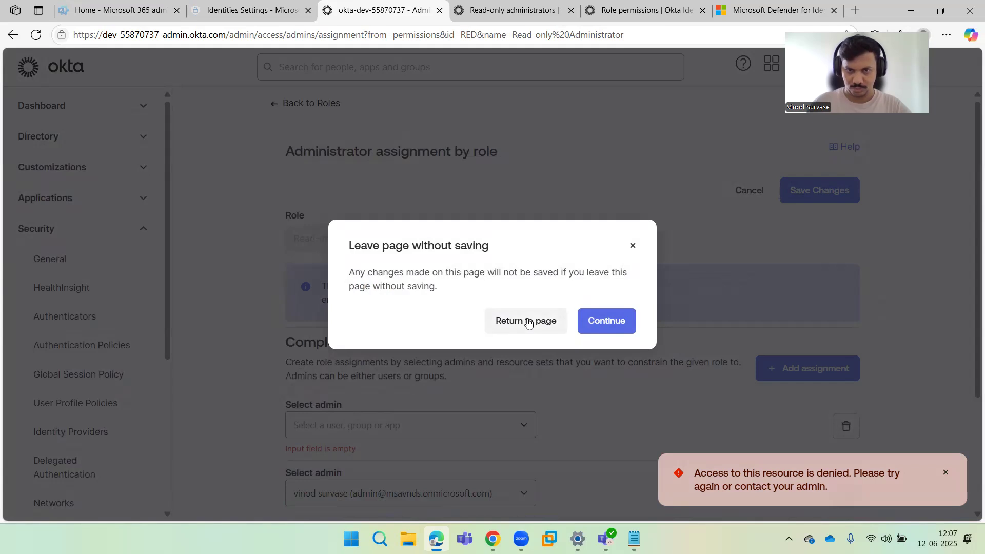
pyautogui.click(606, 321)
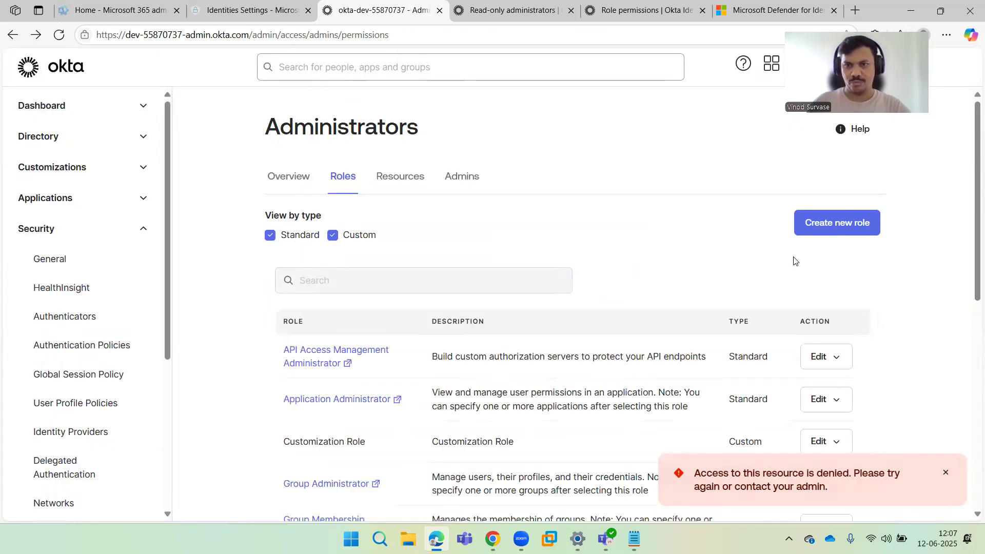
# Step: Clear the role search and switch to the Admins list, pointing out the Super Administrator role
pyautogui.scroll(-6, 494, 270)
pyautogui.scroll(6, 397, 291)
pyautogui.click(387, 288)
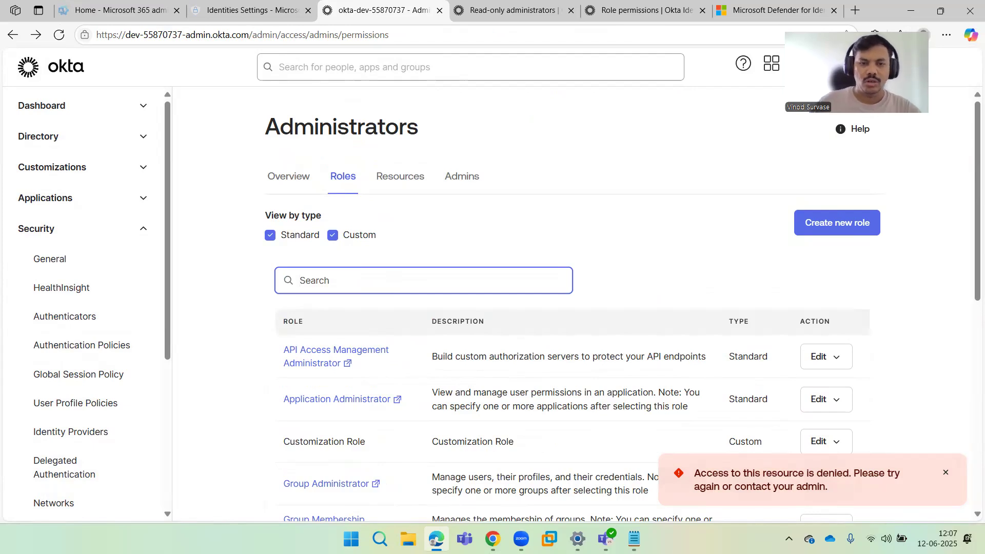
pyautogui.write('a')
pyautogui.press('BackSpace')
pyautogui.press('BackSpace')
pyautogui.press('BackSpace')
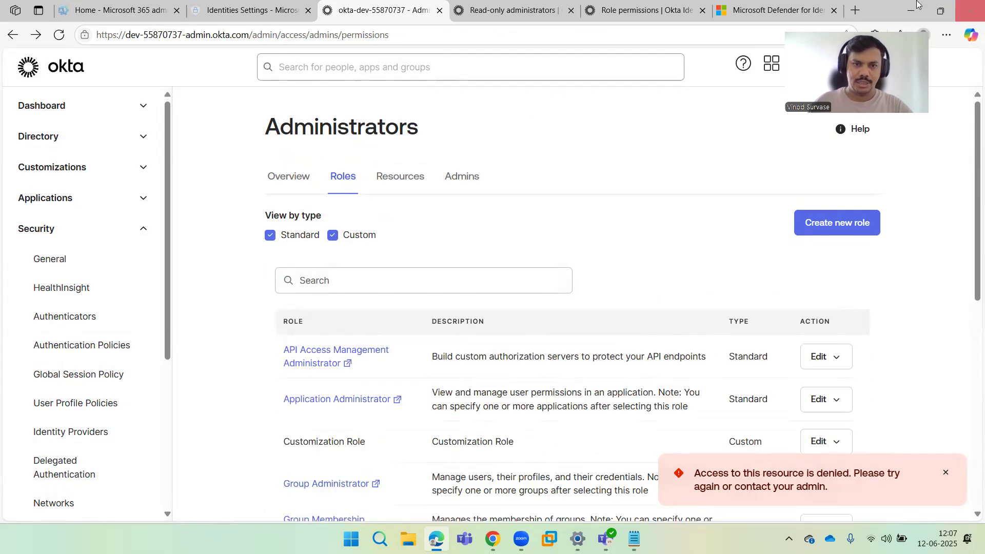
pyautogui.click(451, 178)
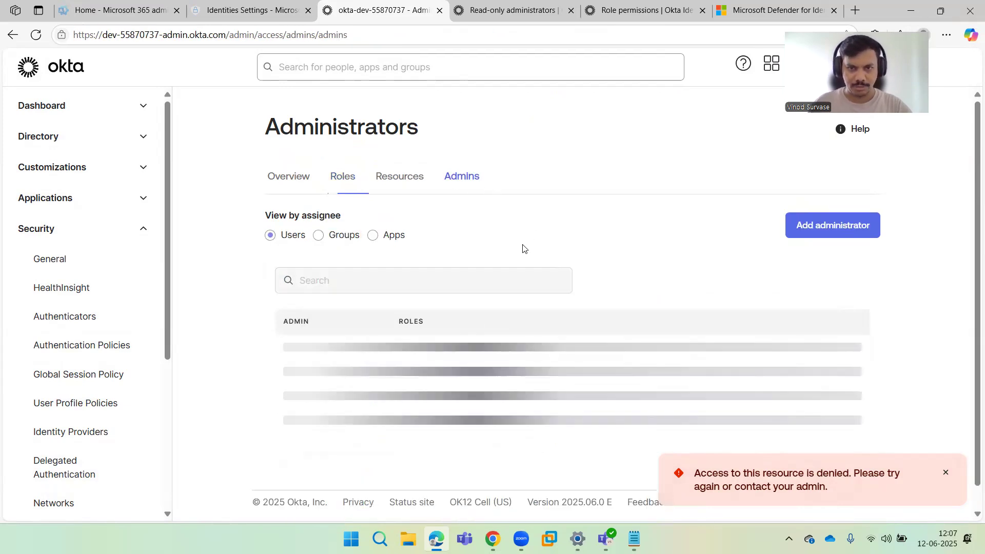
pyautogui.scroll(-1, 549, 241)
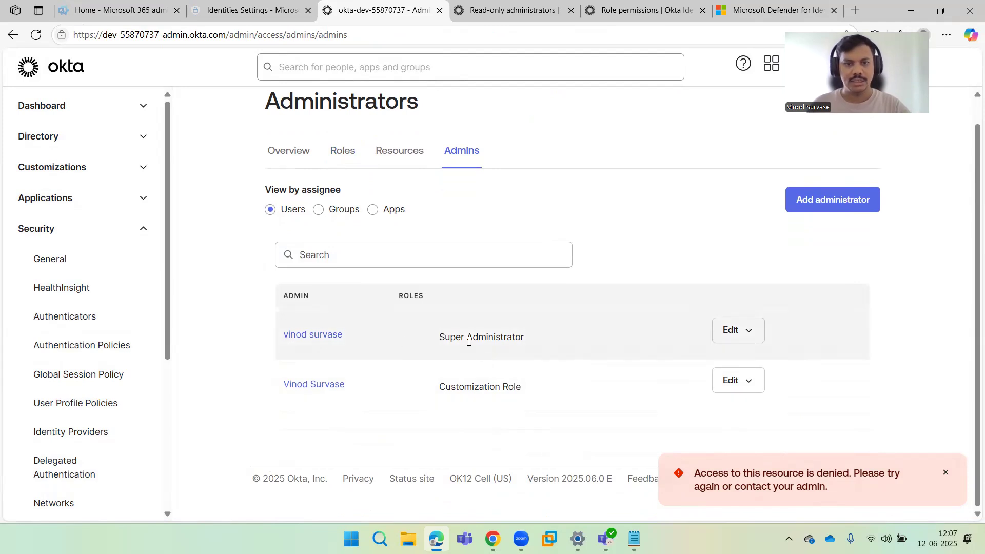
pyautogui.doubleClick(489, 345)
pyautogui.click(923, 311)
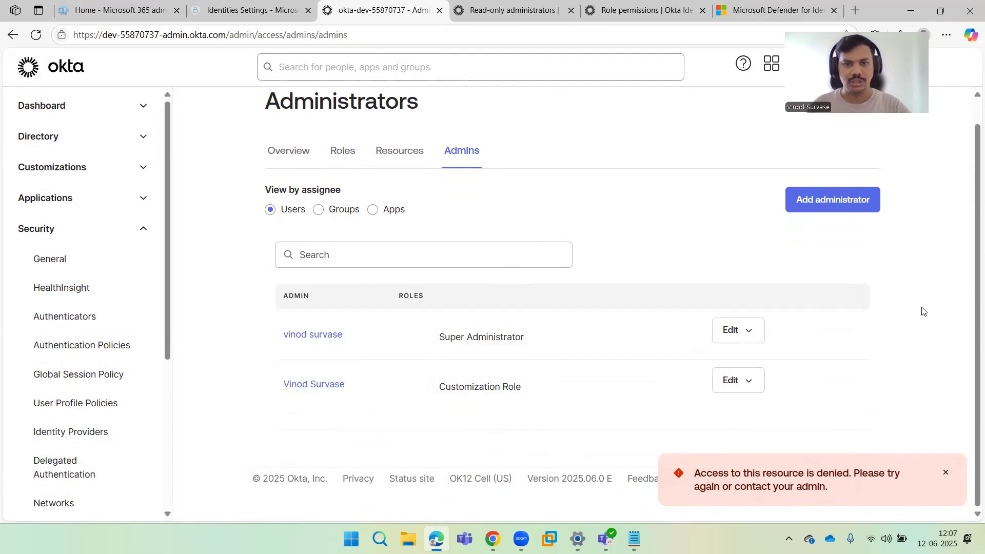
# Step: Edit the first administrator's assignments and set the role to Read-only Administrator
pyautogui.click(747, 331)
pyautogui.click(787, 368)
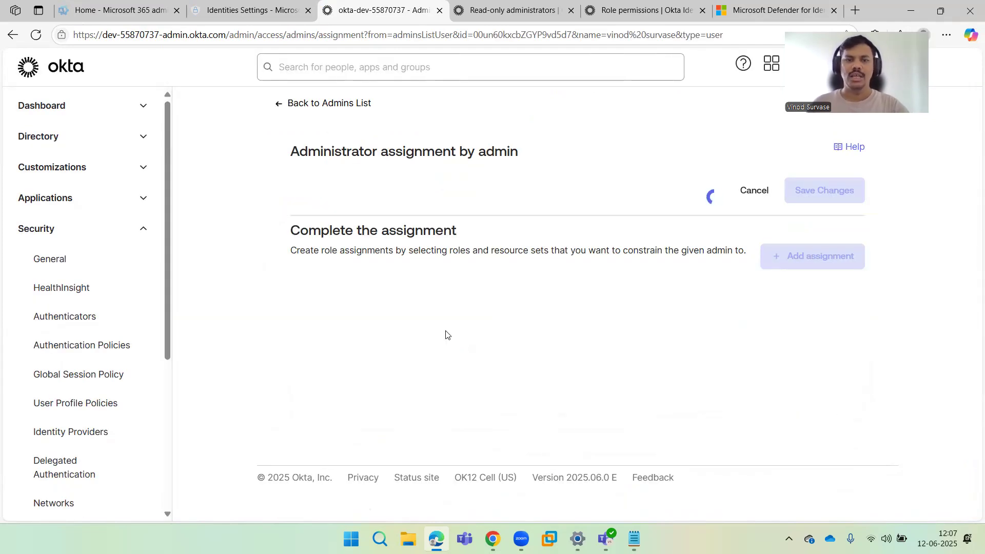
pyautogui.scroll(-2, 636, 334)
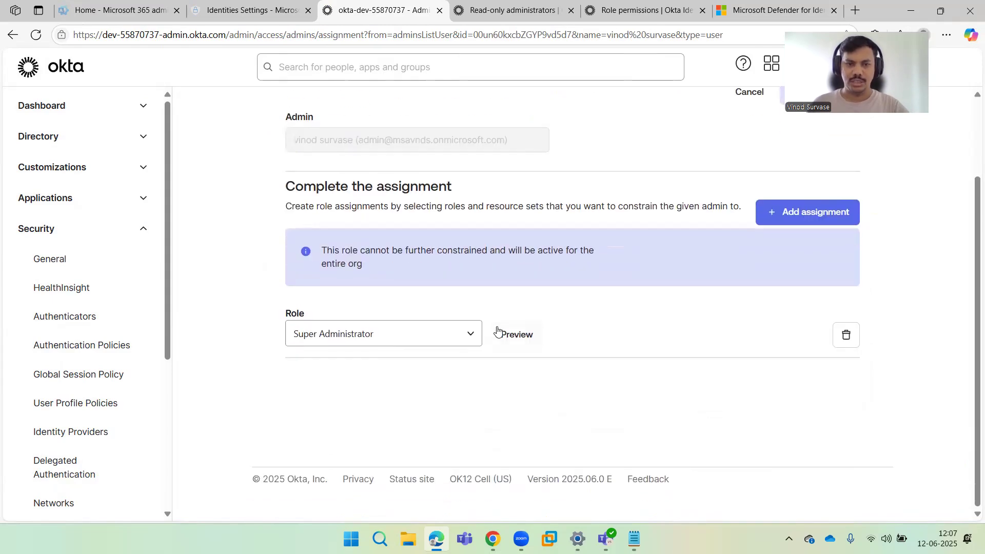
pyautogui.click(470, 334)
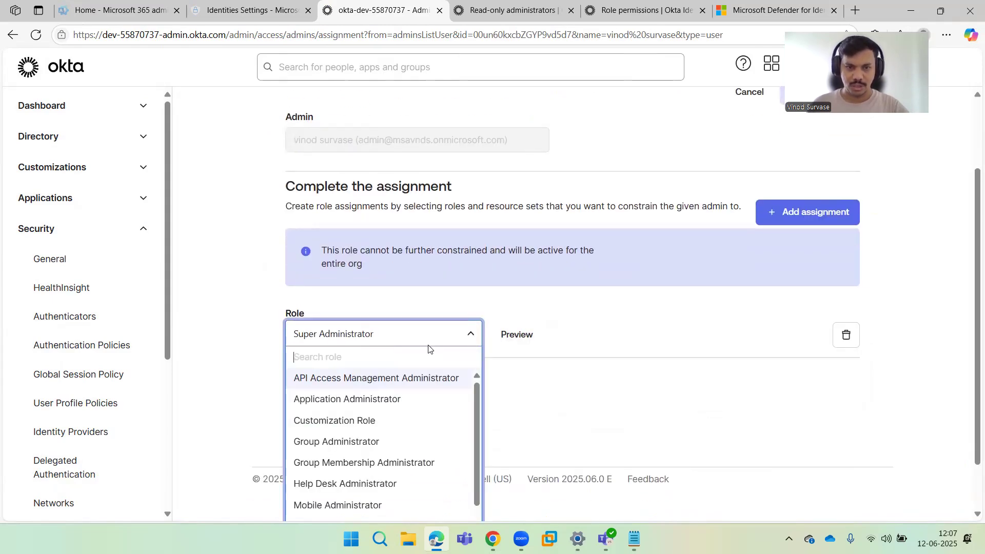
pyautogui.write('read')
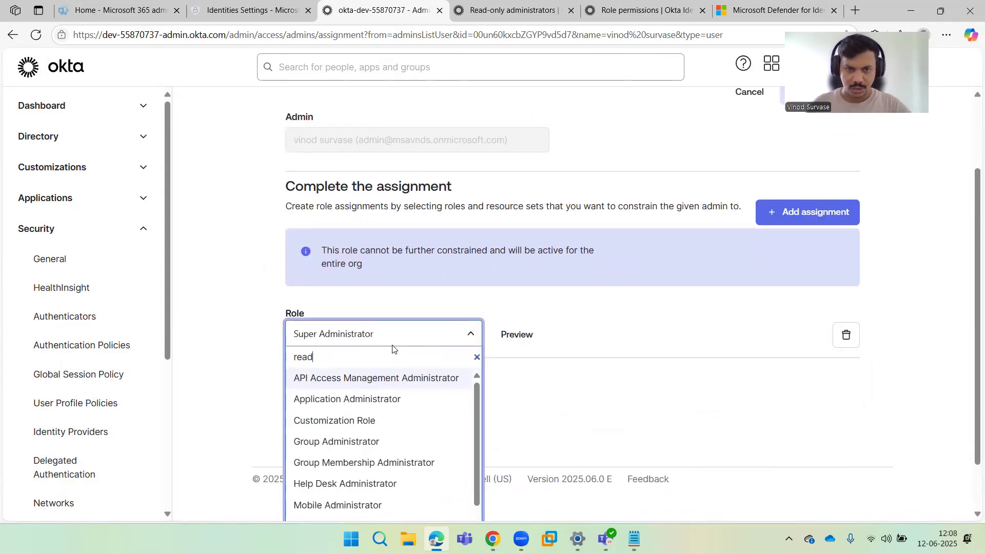
pyautogui.click(359, 378)
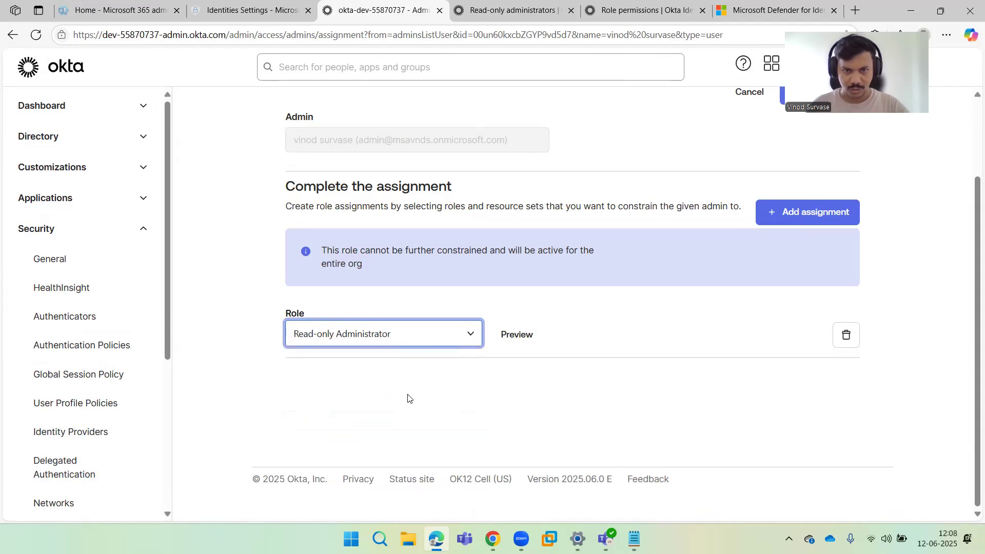
# Step: Add a second assignment row, attempt to save, and set it to Read-only Administrator too
pyautogui.click(785, 222)
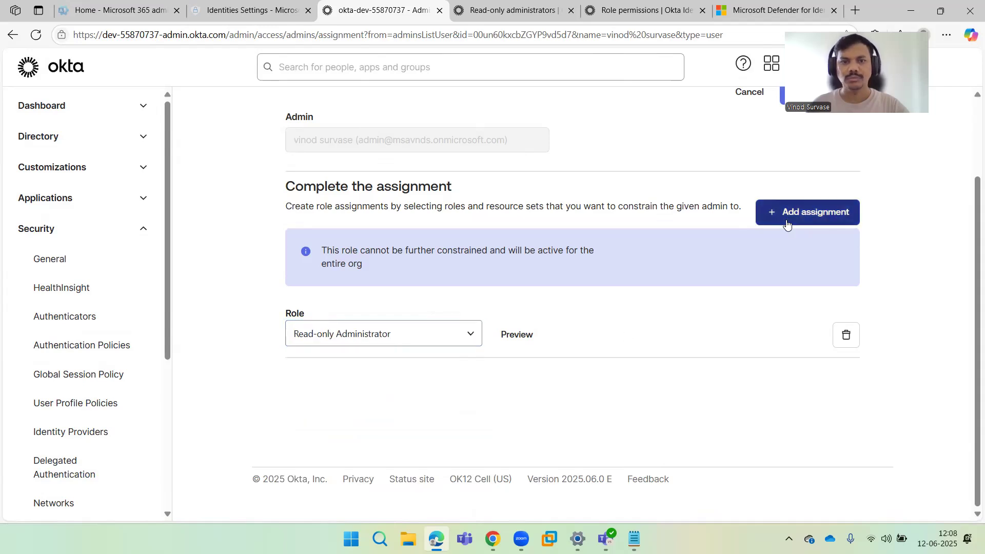
pyautogui.scroll(-1, 682, 318)
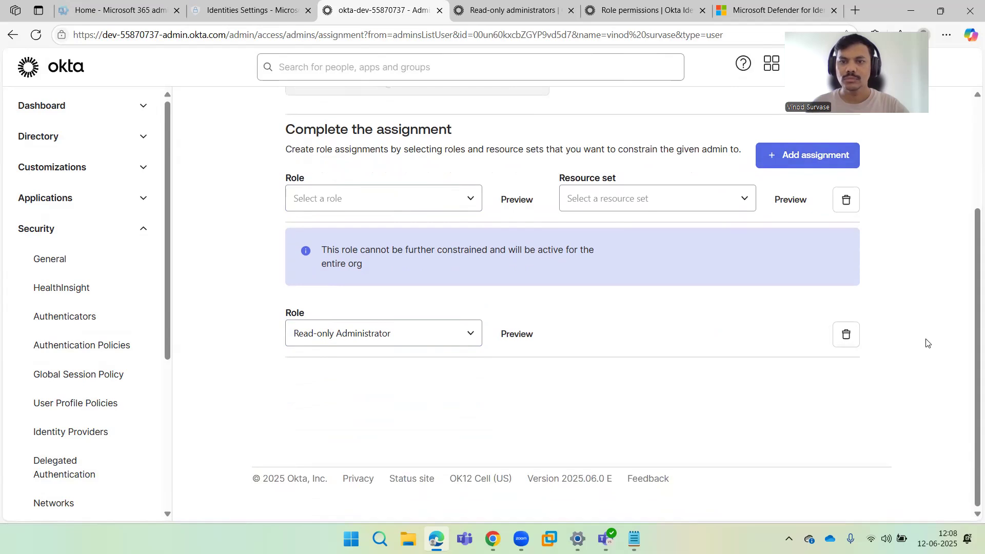
pyautogui.scroll(3, 928, 342)
pyautogui.click(795, 192)
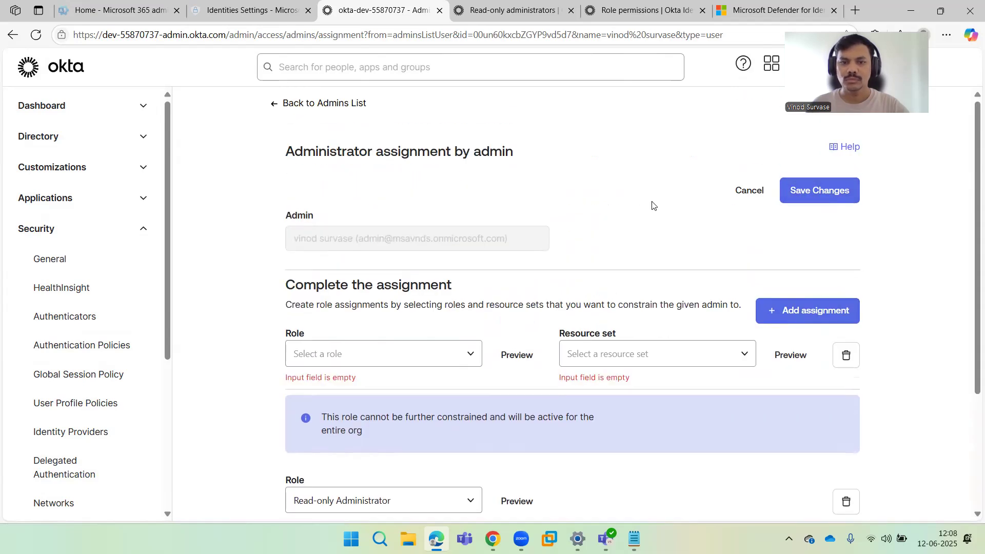
pyautogui.scroll(-3, 635, 256)
pyautogui.click(461, 191)
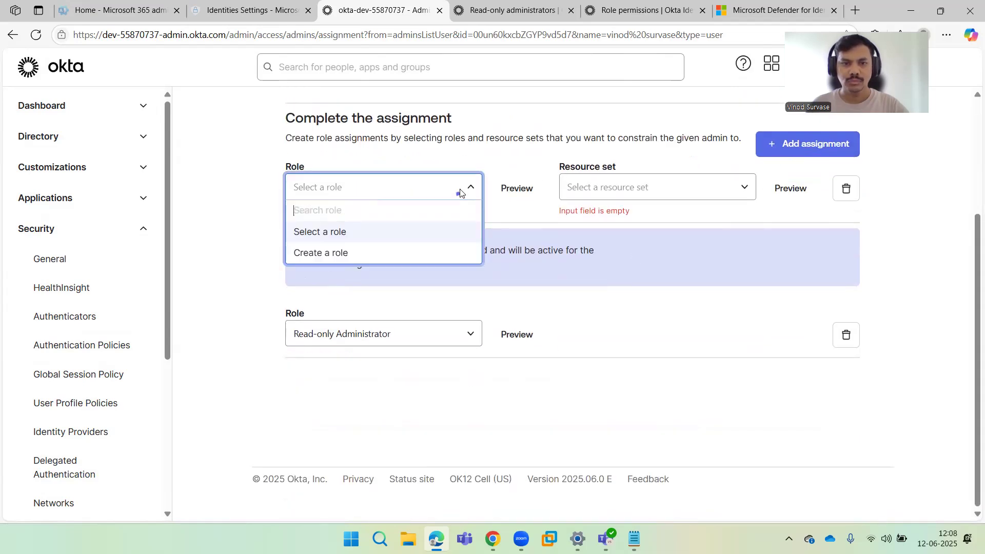
pyautogui.write('rea')
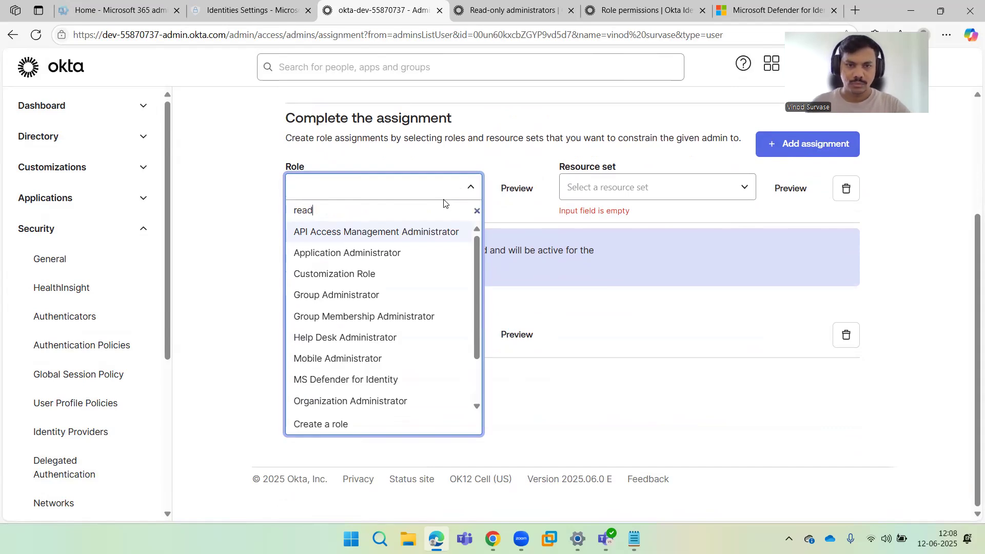
pyautogui.write('d')
pyautogui.click(380, 232)
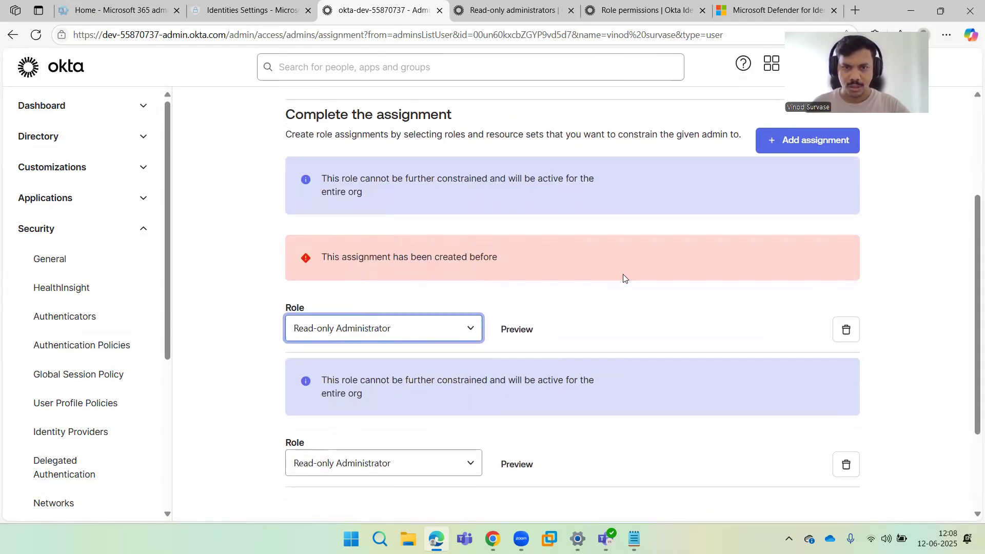
# Step: Preview the Read-only Administrator permissions, delete the duplicate row, and cancel the edit
pyautogui.scroll(-2, 623, 277)
pyautogui.click(531, 204)
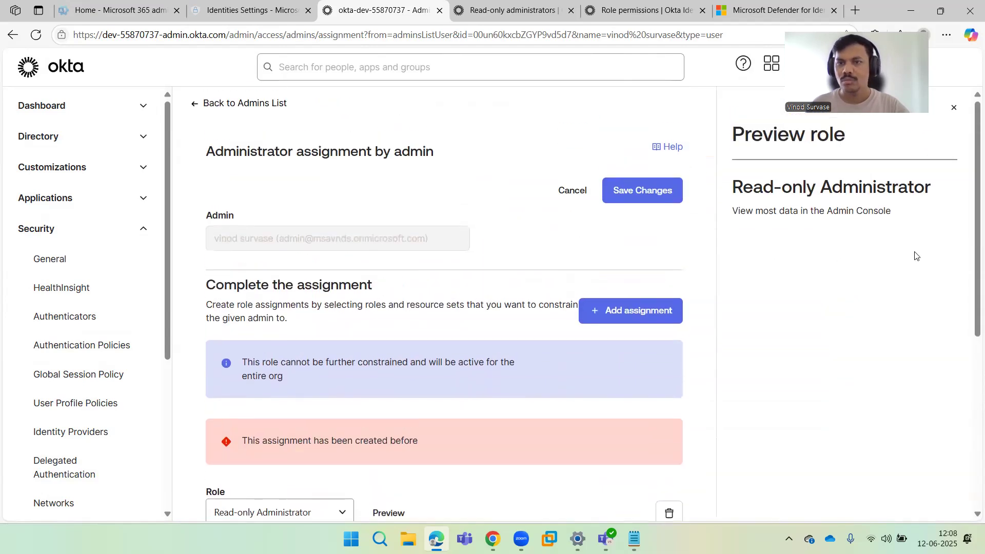
pyautogui.click(953, 108)
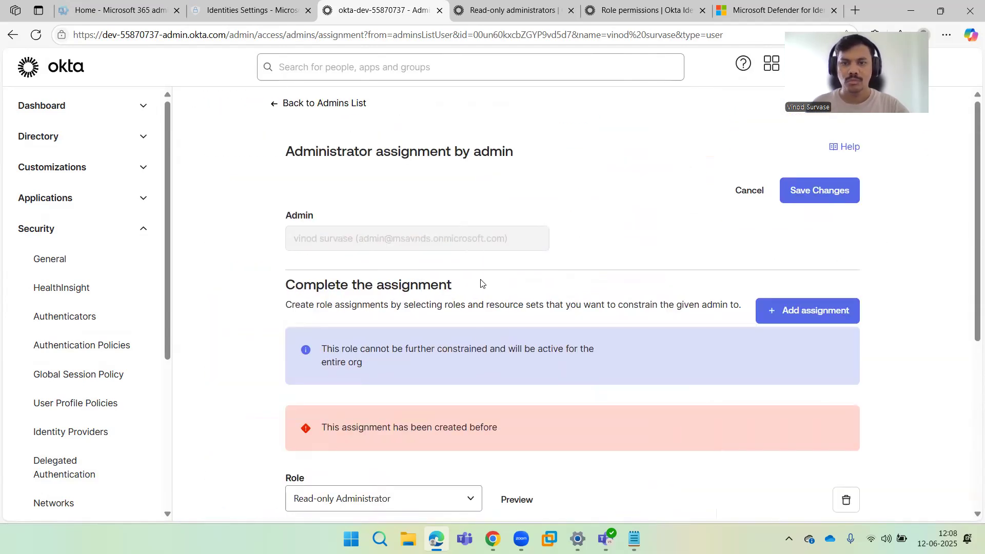
pyautogui.scroll(-4, 594, 293)
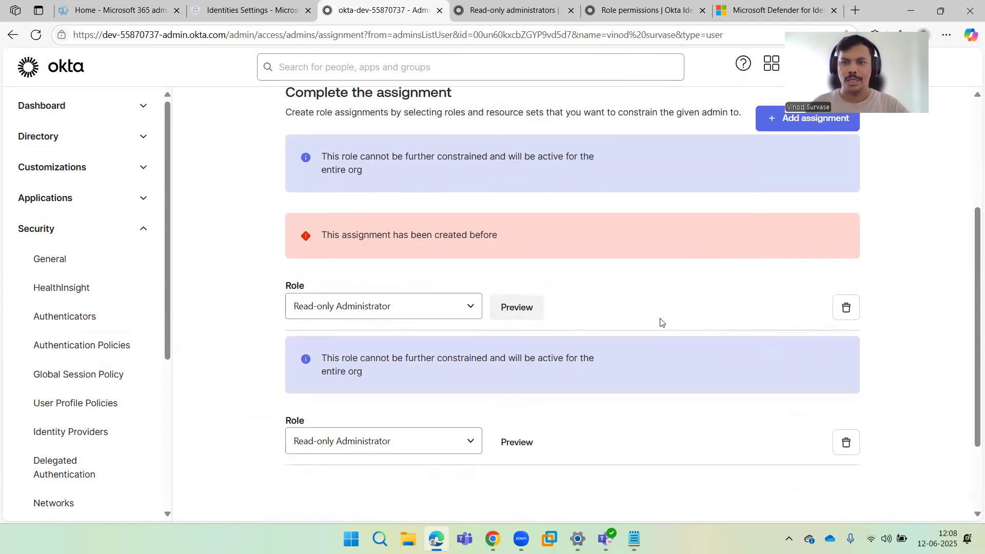
pyautogui.click(846, 443)
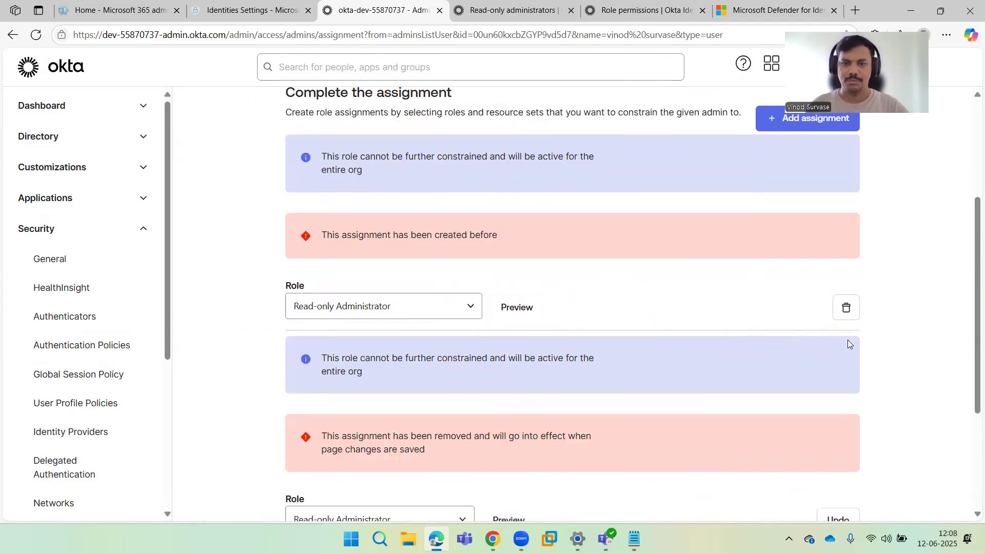
pyautogui.scroll(4, 797, 338)
pyautogui.click(739, 197)
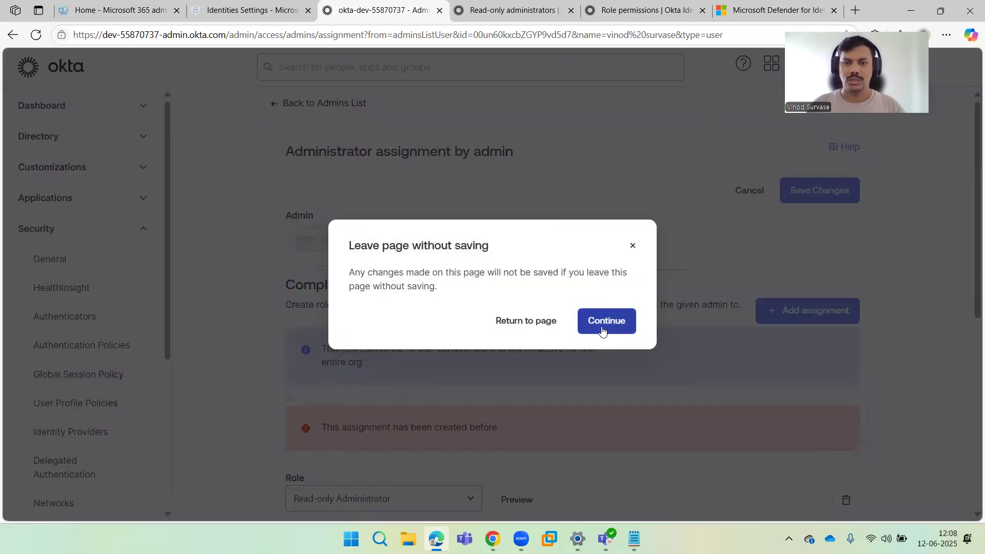
# Step: Leave the assignment edit unsaved, return to the Roles list, and close the Read-only administrators help tab
pyautogui.click(603, 331)
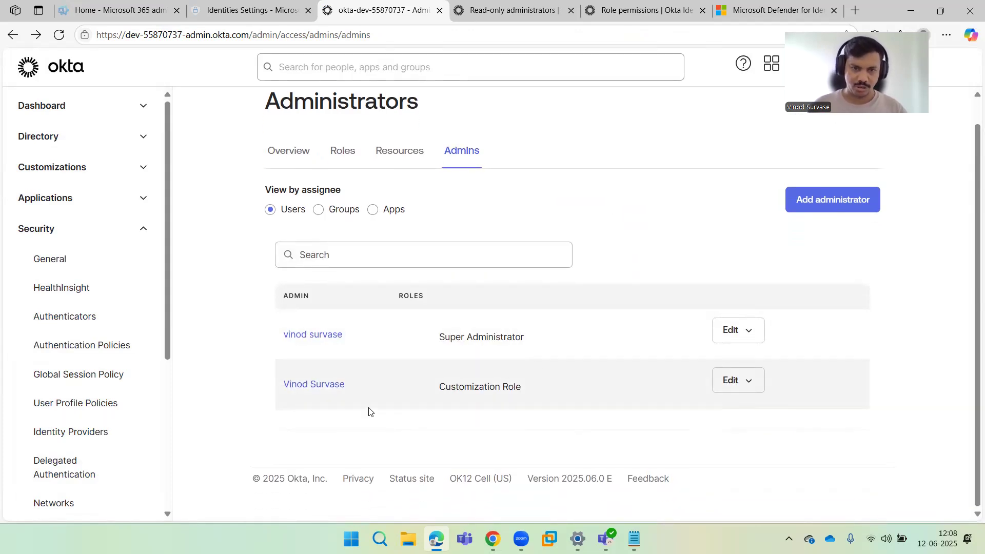
pyautogui.click(341, 153)
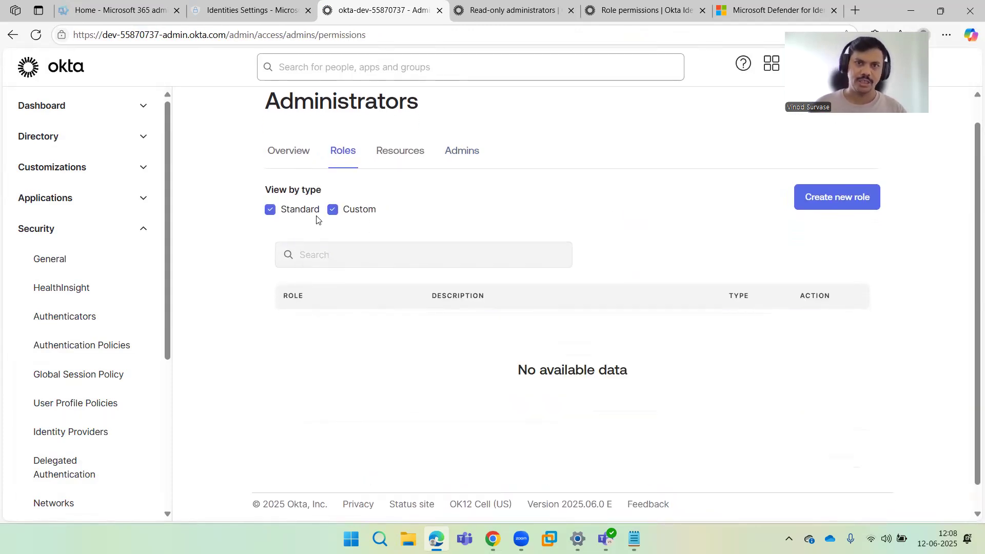
pyautogui.click(570, 11)
pyautogui.click(575, 15)
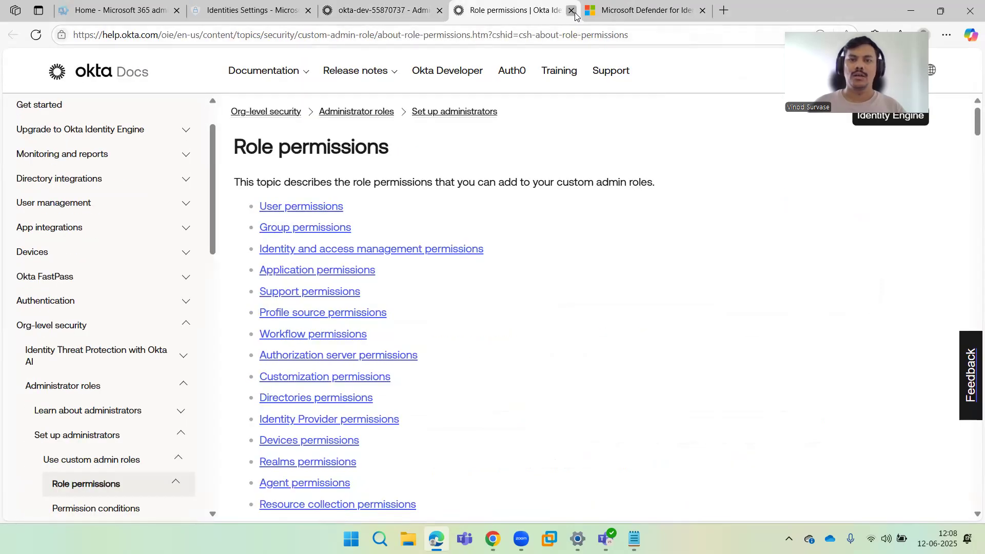
# Step: Close the Role permissions tab, read the Connect Okta steps in the Learn guide, then return to Defender's Identities settings
pyautogui.hotkey('ctrl', 'w')
pyautogui.scroll(-3, 532, 317)
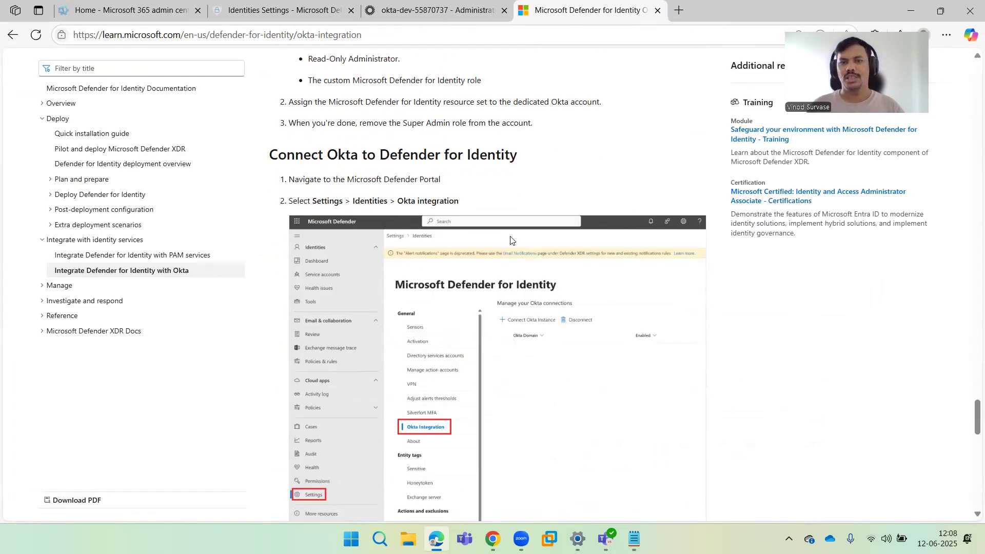
pyautogui.scroll(-3, 510, 240)
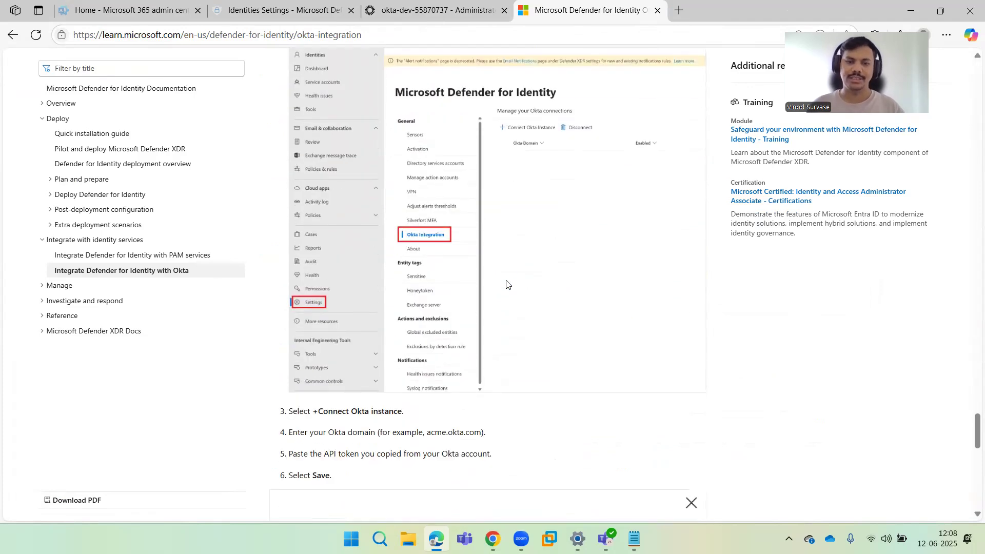
pyautogui.scroll(-2, 506, 284)
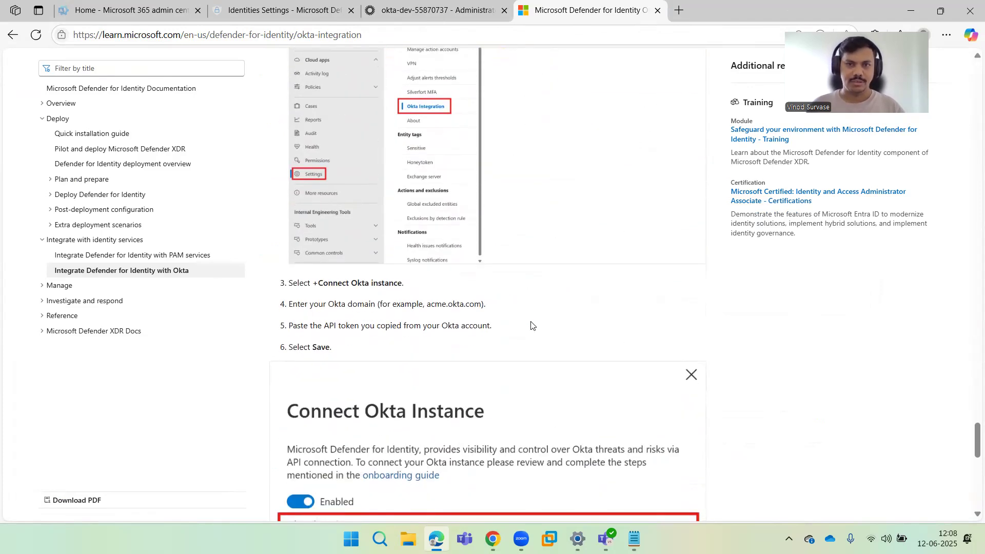
pyautogui.click(410, 14)
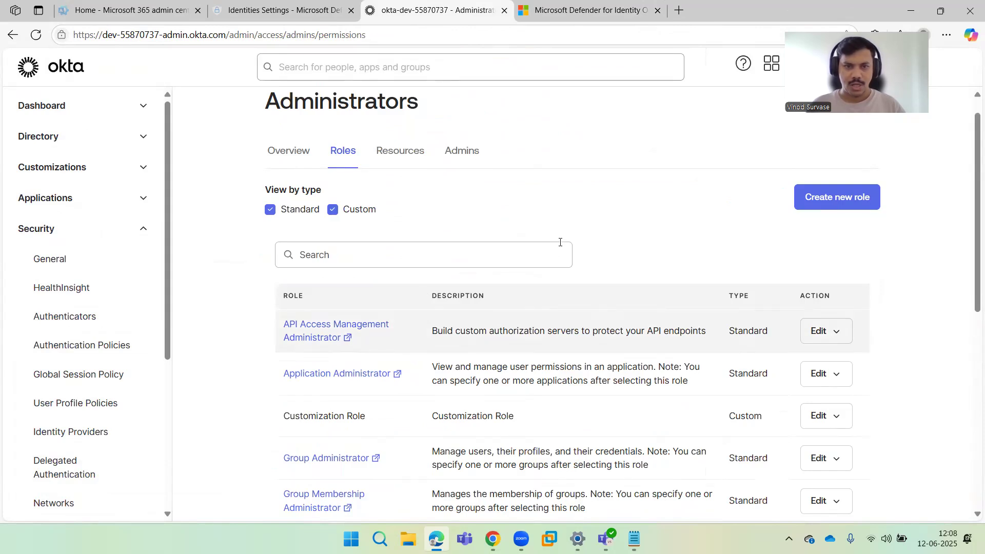
pyautogui.click(293, 6)
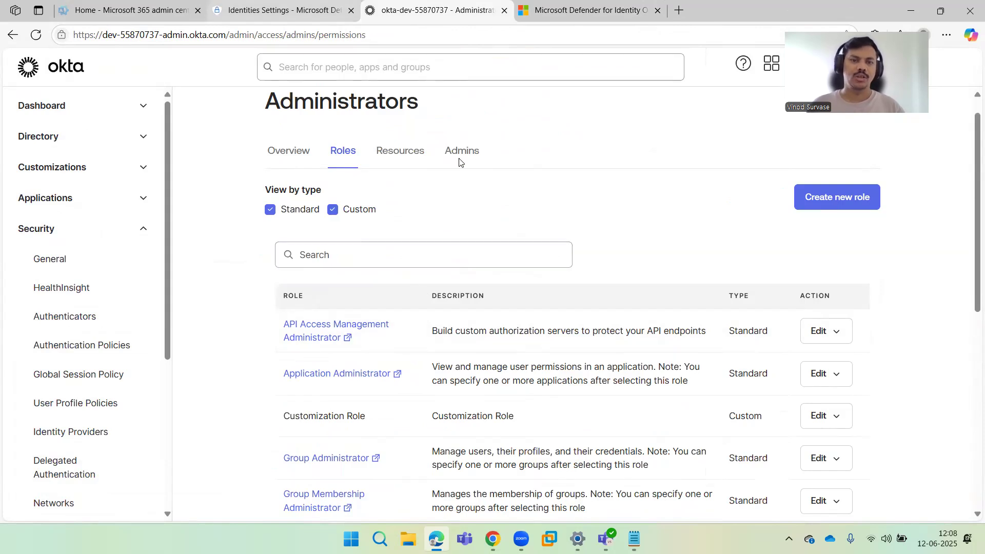
# Step: Copy the Okta domain from the Okta console's address bar into the Okta domain name field
pyautogui.click(678, 228)
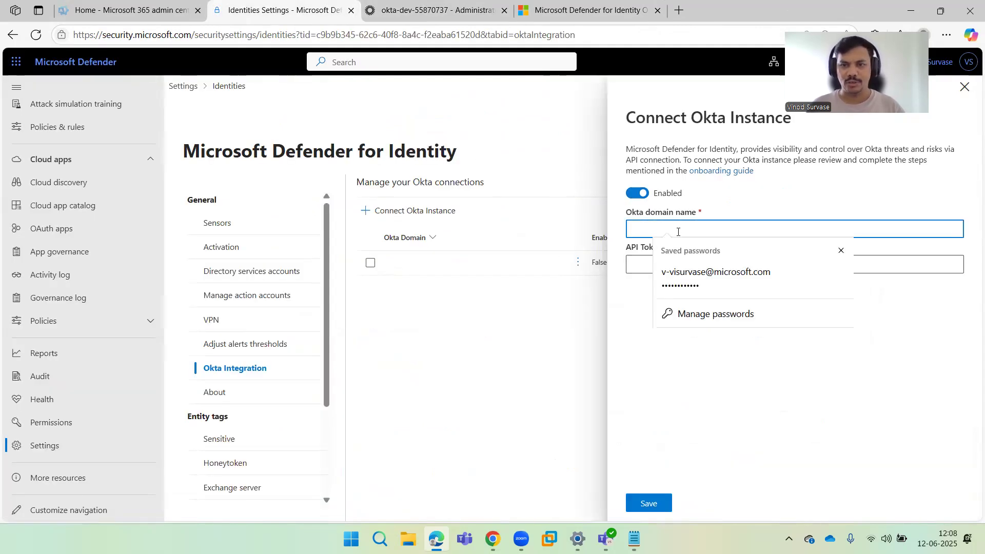
pyautogui.click(840, 251)
pyautogui.click(729, 352)
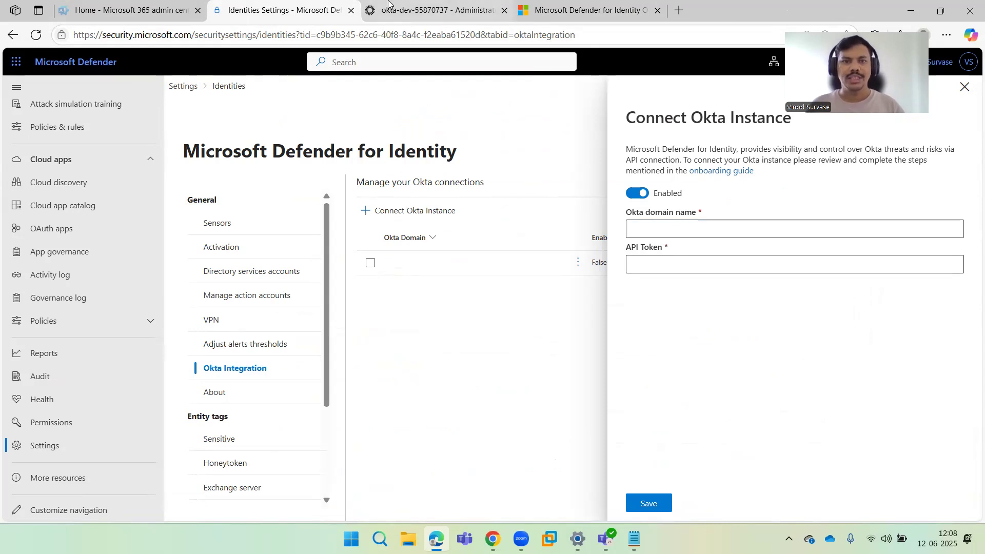
pyautogui.click(388, 5)
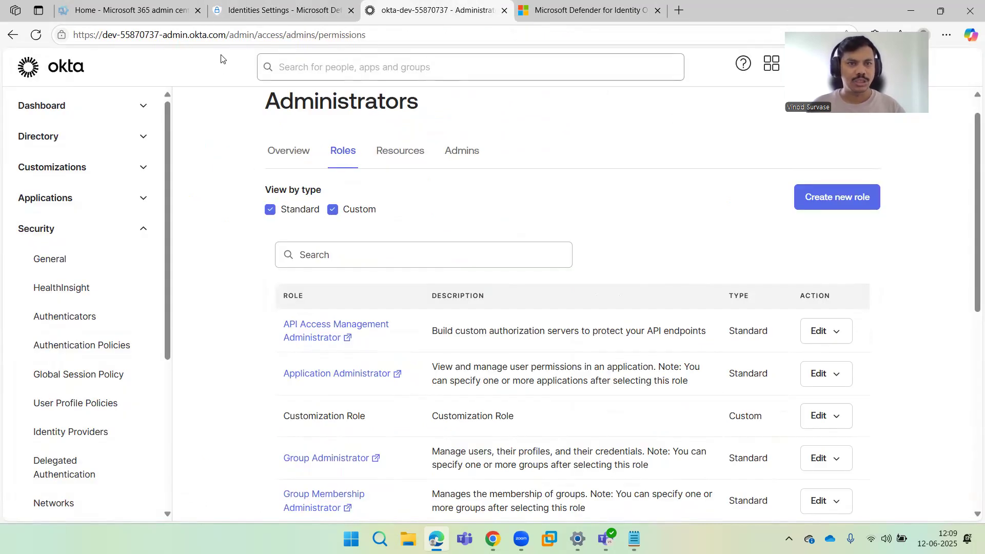
pyautogui.click(225, 34)
pyautogui.moveTo(162, 34); pyautogui.dragTo(111, 28)
pyautogui.hotkey('ctrl', 'c')
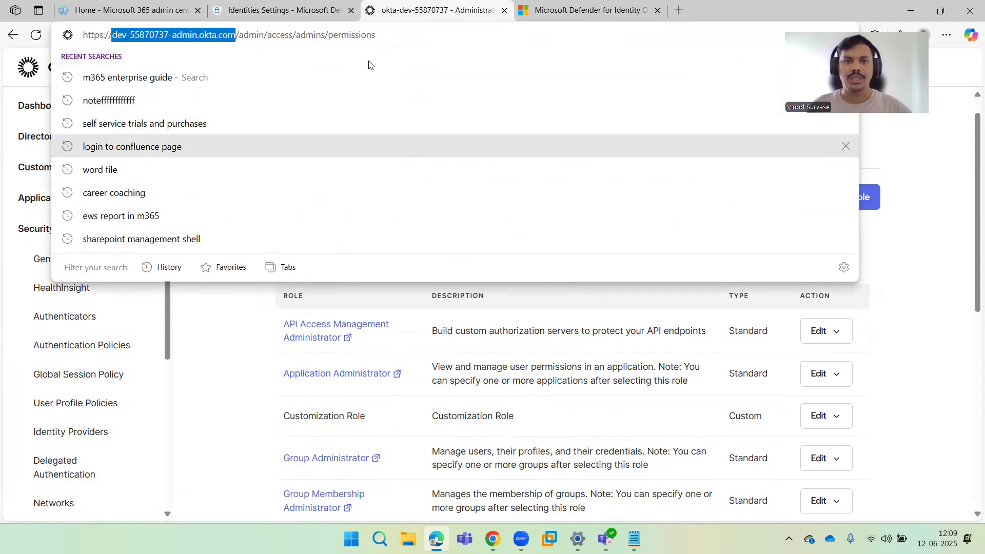
pyautogui.click(277, 10)
pyautogui.click(719, 226)
pyautogui.hotkey('ctrl', 'v')
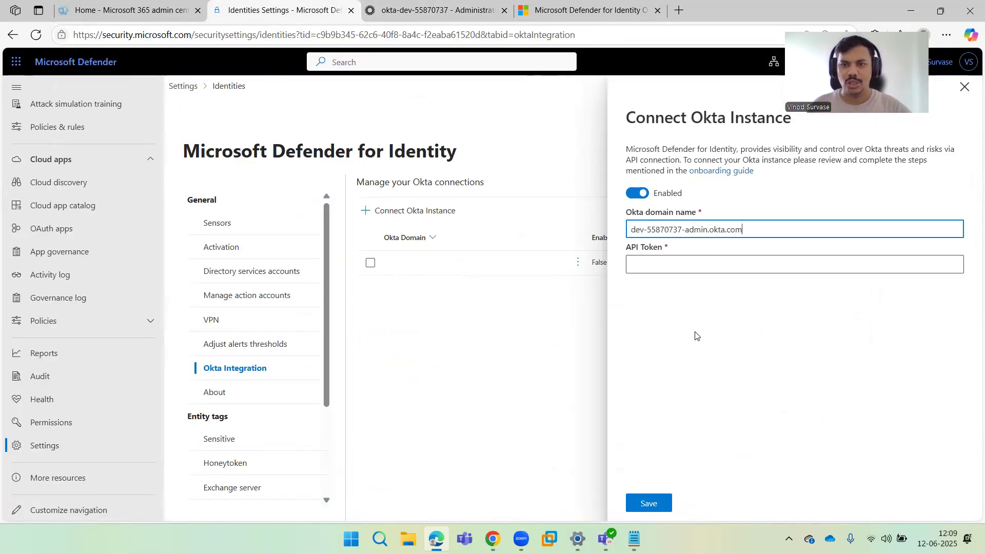
# Step: Paste the API token saved in Notepad into the API token field and save the connection
pyautogui.click(654, 261)
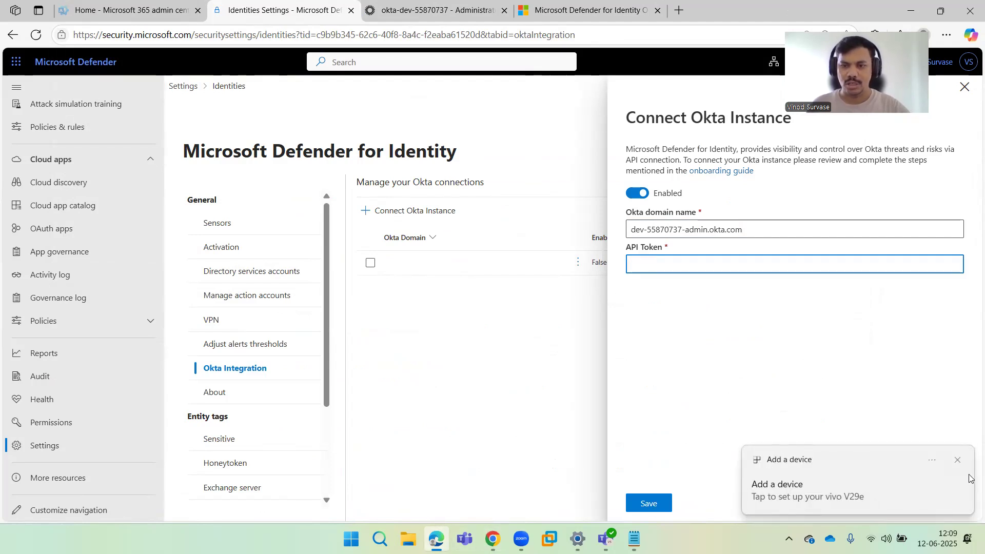
pyautogui.click(957, 460)
pyautogui.click(635, 539)
pyautogui.doubleClick(308, 125)
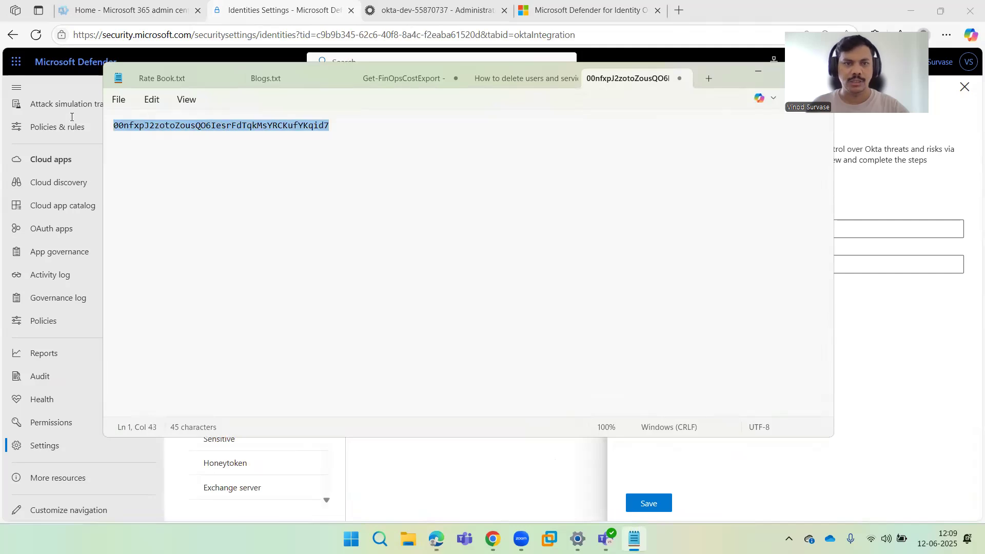
pyautogui.click(755, 80)
pyautogui.click(706, 259)
pyautogui.hotkey('ctrl', 'v')
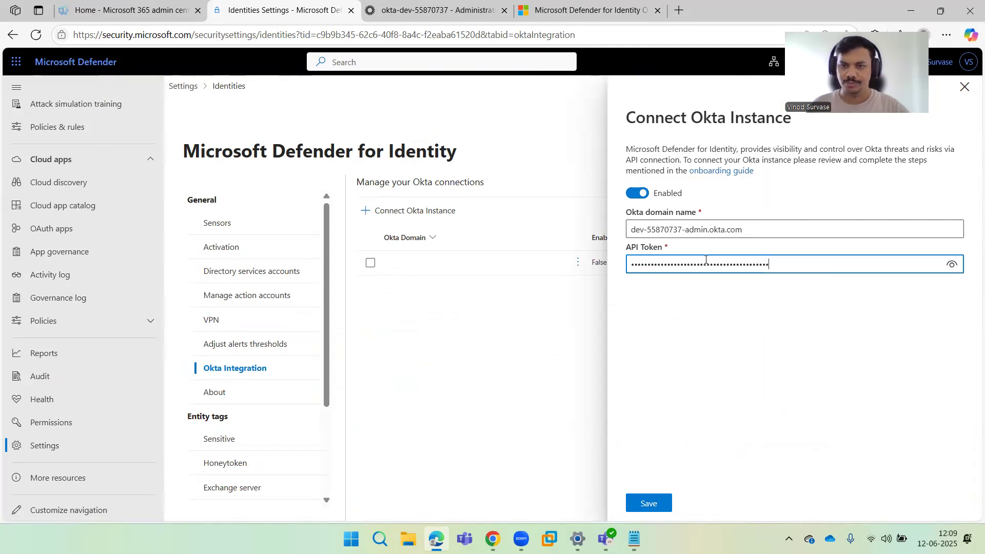
pyautogui.click(651, 508)
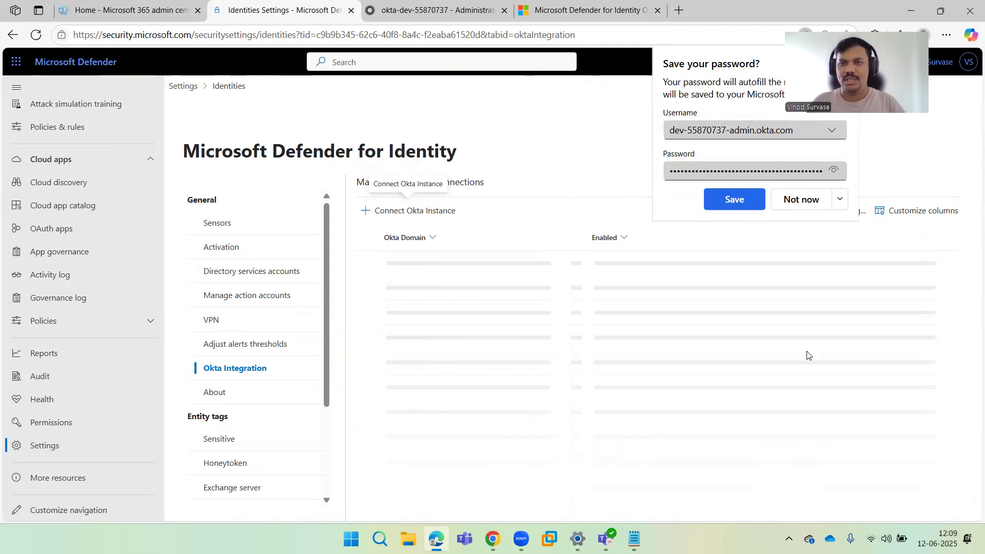
# Step: Decline saving the credentials, check the Okta connection, then revisit Sensors and reopen the Enabled True Okta row
pyautogui.click(780, 198)
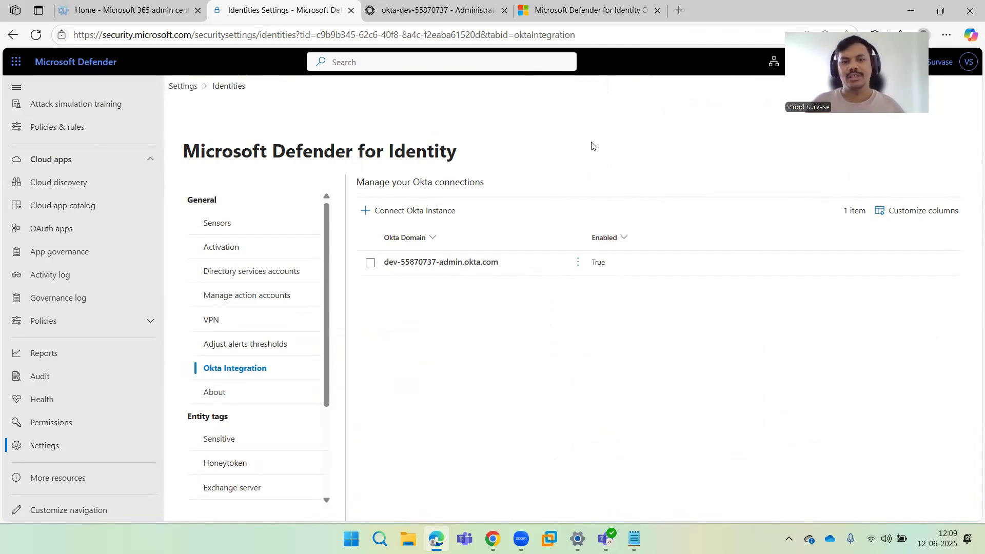
pyautogui.click(438, 264)
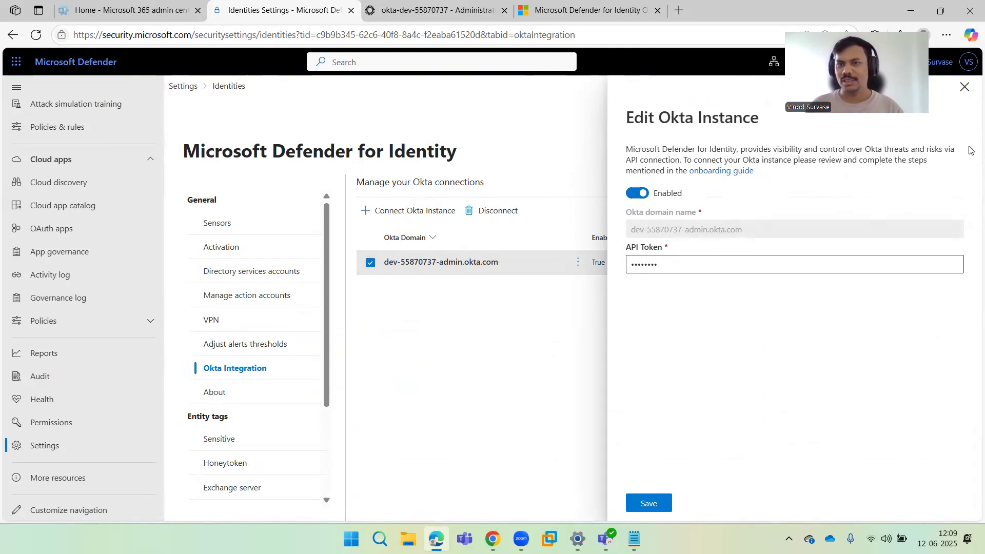
pyautogui.click(964, 87)
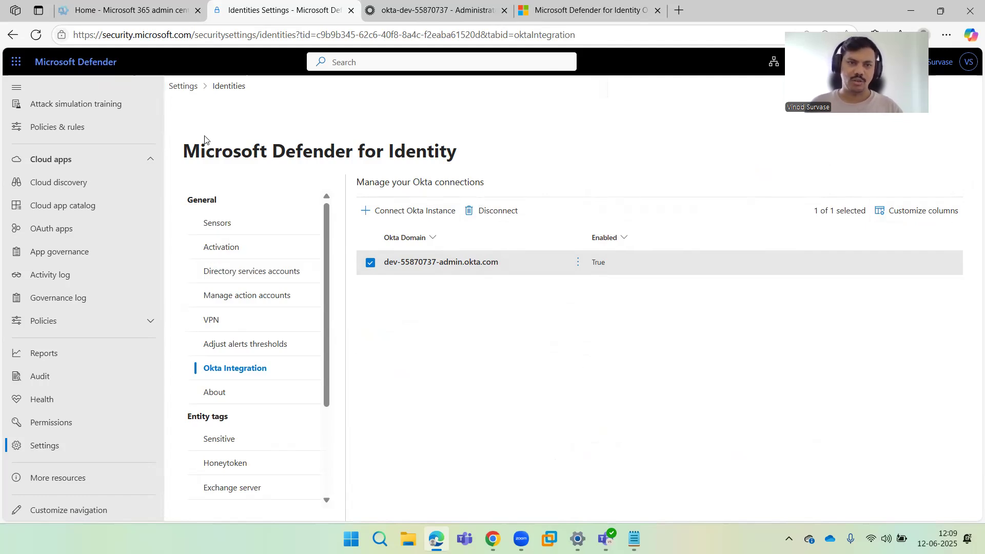
pyautogui.click(241, 224)
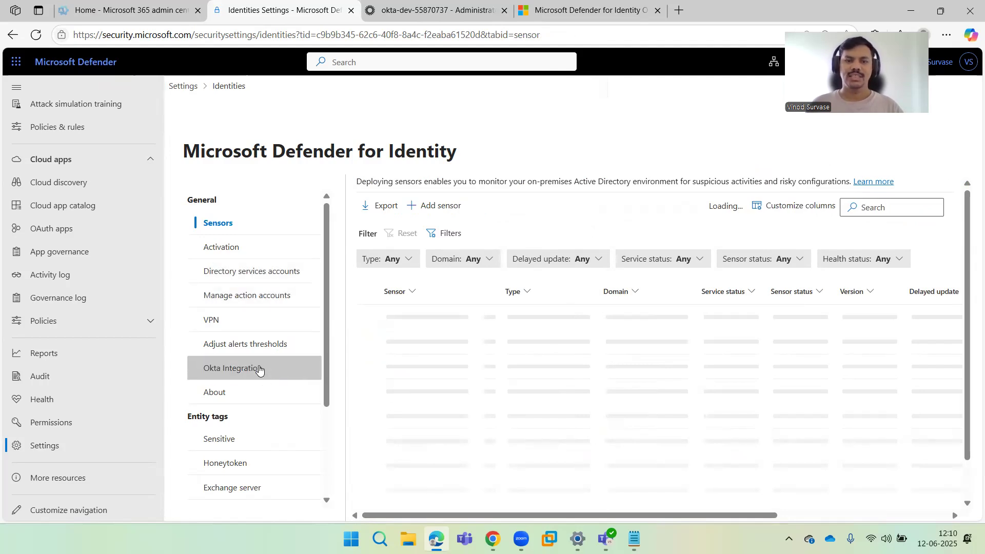
pyautogui.click(239, 369)
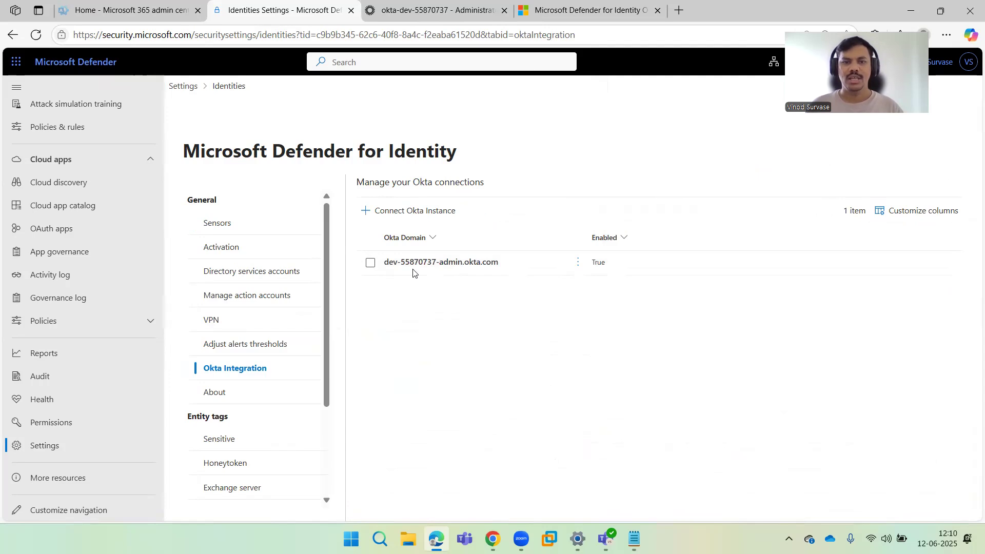
pyautogui.click(403, 268)
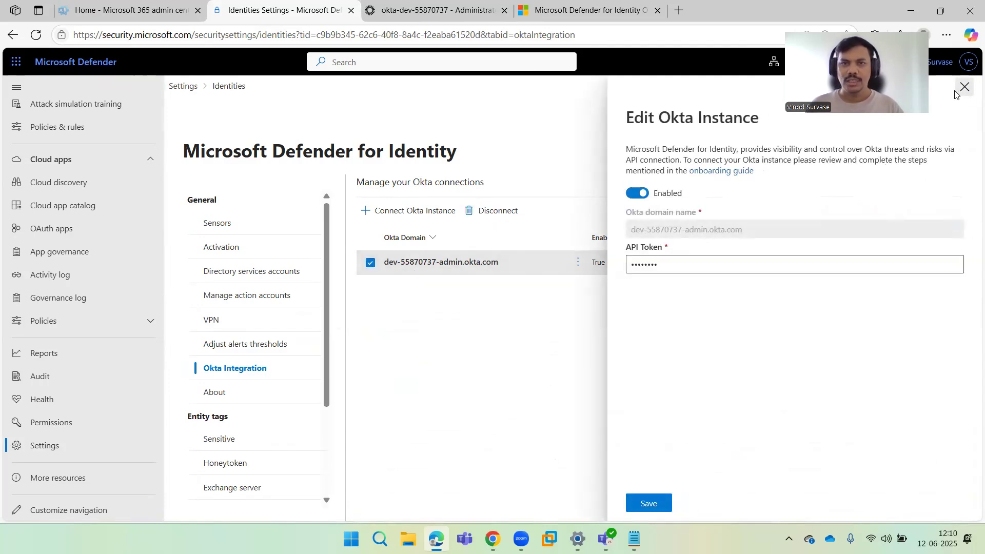
# Step: Close the edit panel, read the guide's verify step, and return to Defender's Okta connections list
pyautogui.press('Escape')
pyautogui.click(580, 10)
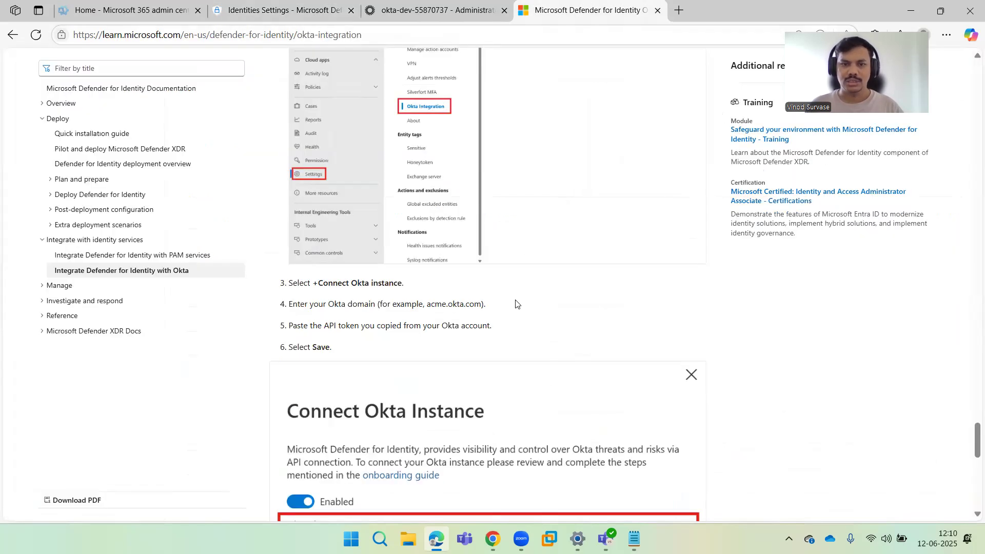
pyautogui.scroll(-8, 491, 326)
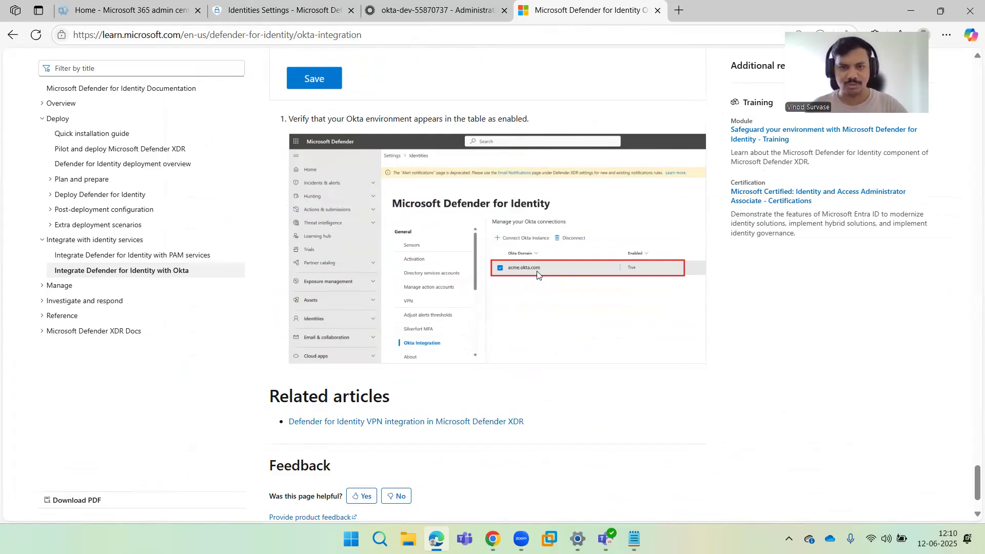
pyautogui.click(282, 11)
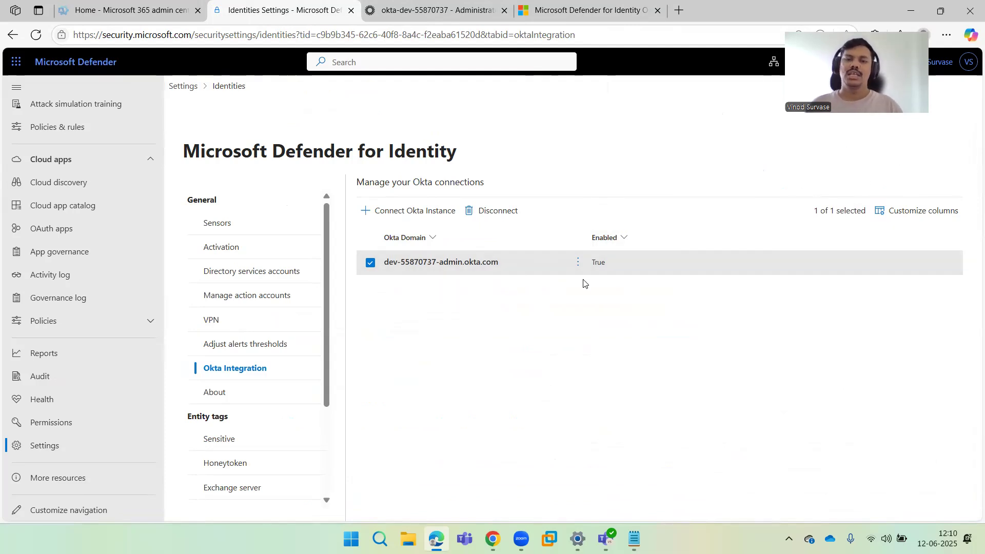
pyautogui.click(598, 263)
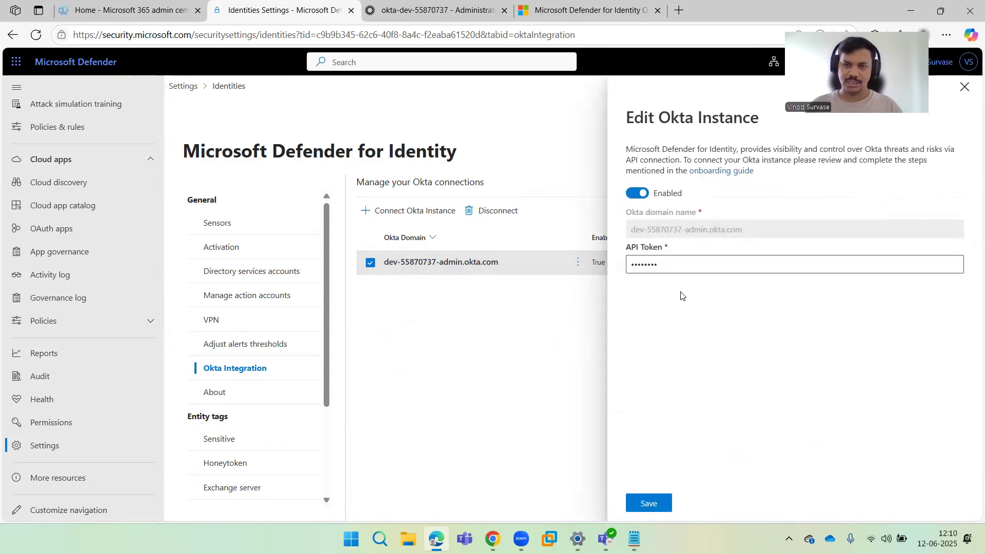
pyautogui.click(638, 194)
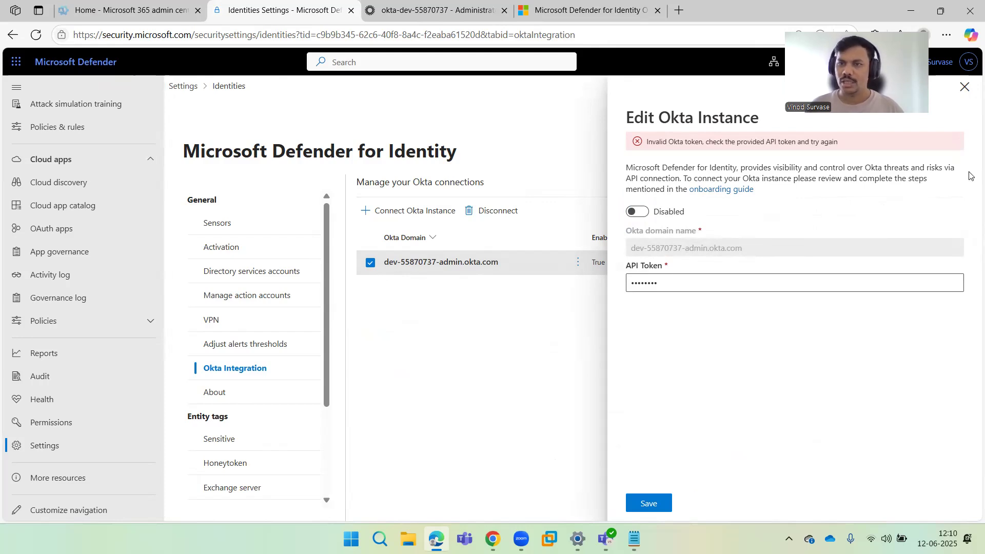
pyautogui.click(964, 87)
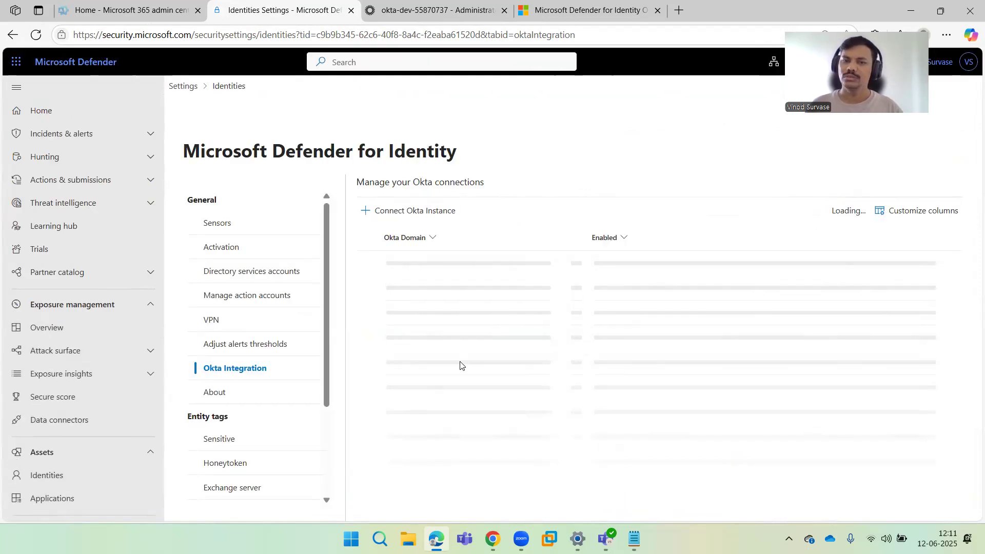
pyautogui.click(413, 261)
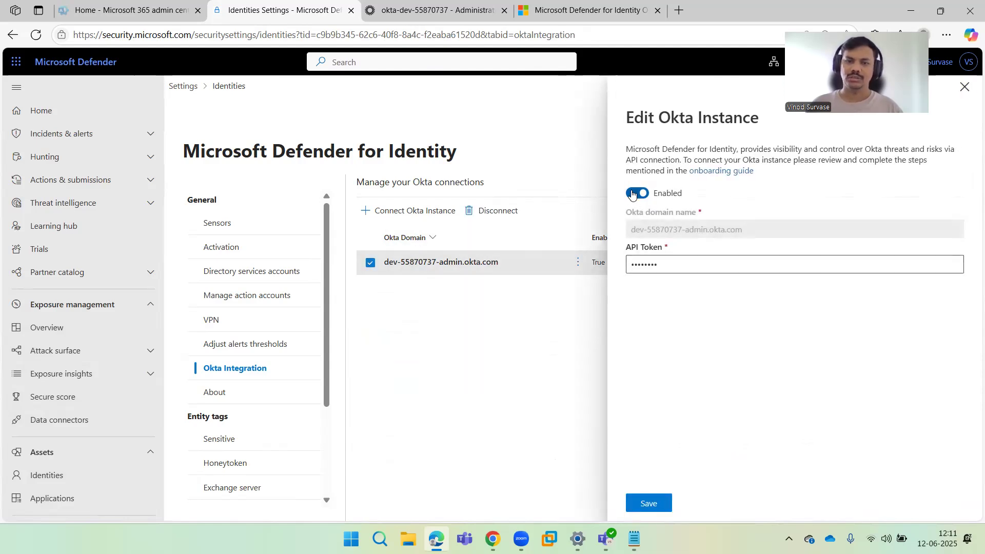
pyautogui.click(633, 193)
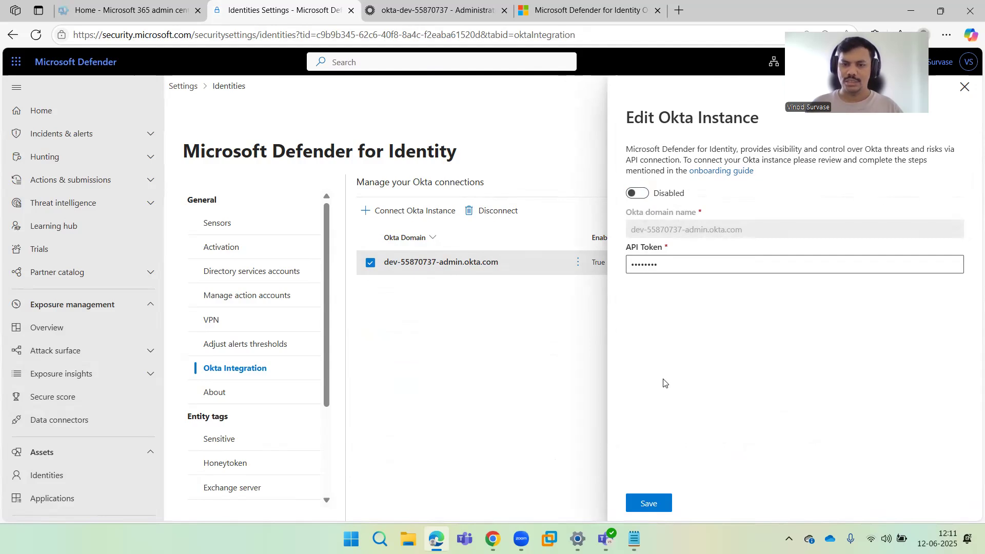
pyautogui.click(648, 502)
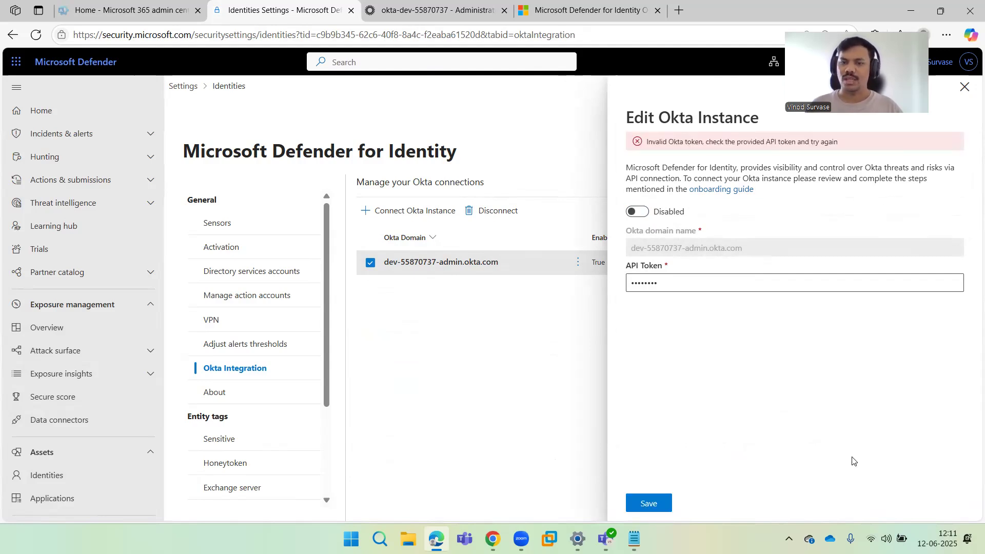
pyautogui.click(965, 87)
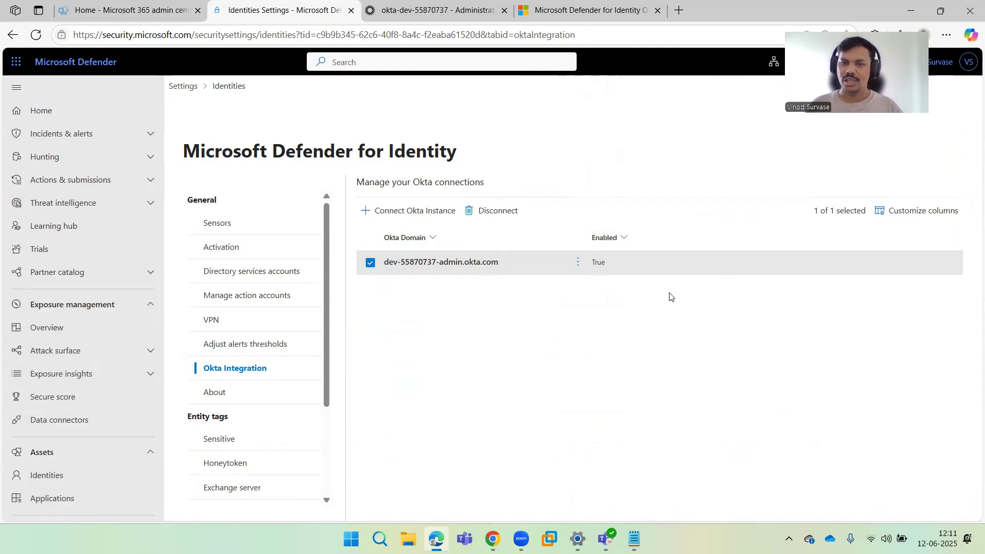